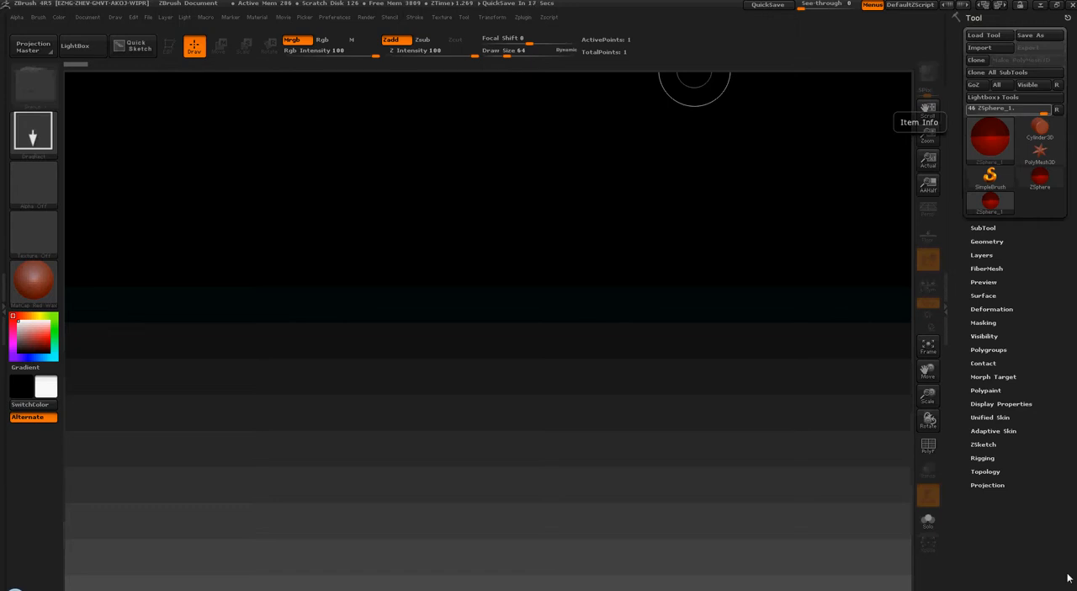
Select the ZSphere tool, draw one ZSphere on the canvas and put it into Edit mode
left_click(1024, 241)
left_click(1026, 241)
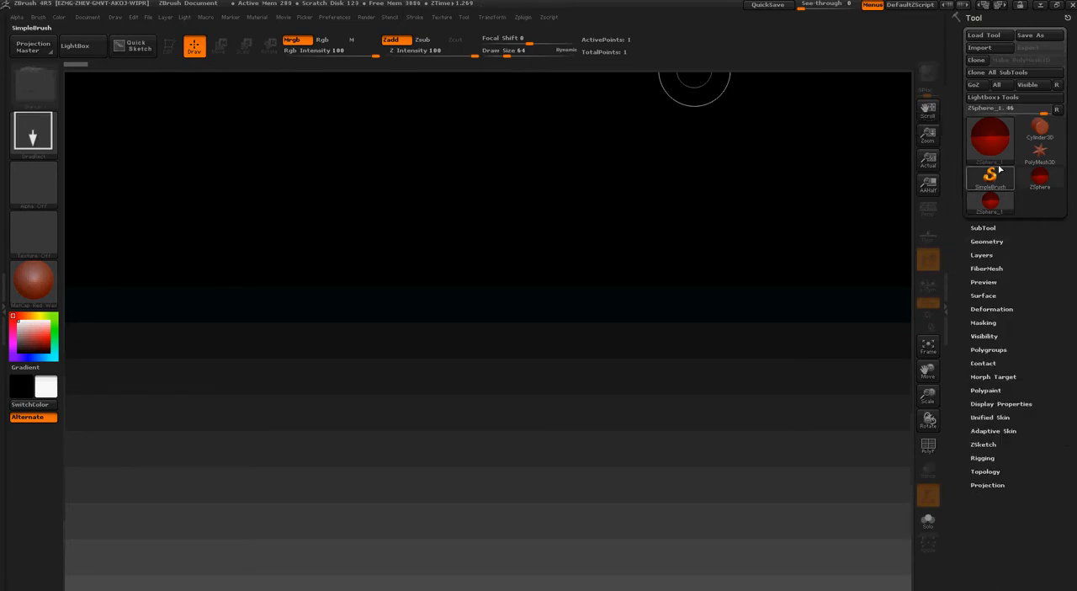
left_click(1004, 149)
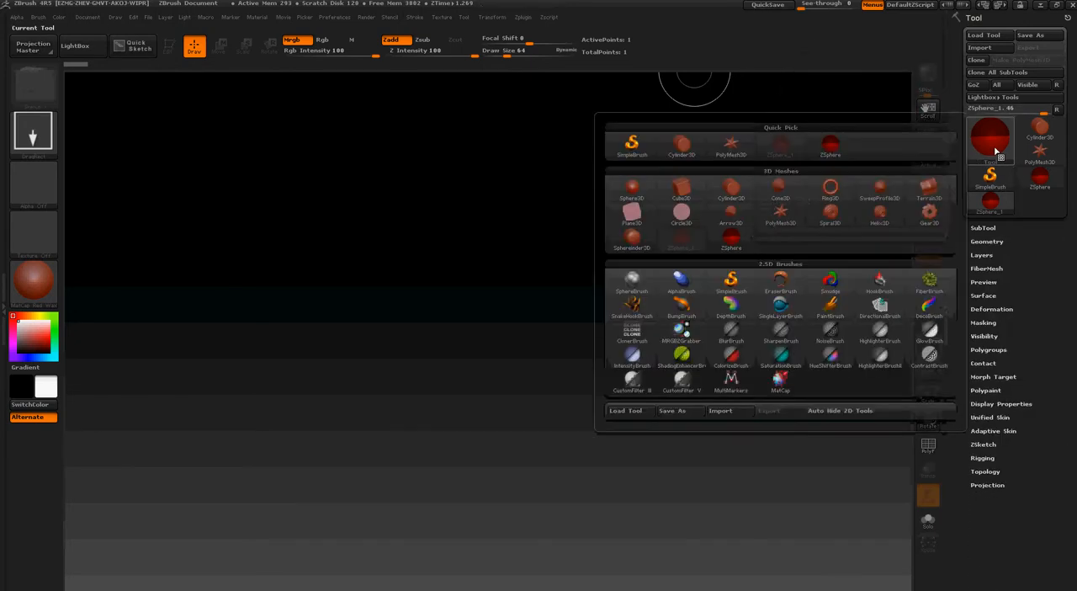
left_click(731, 238)
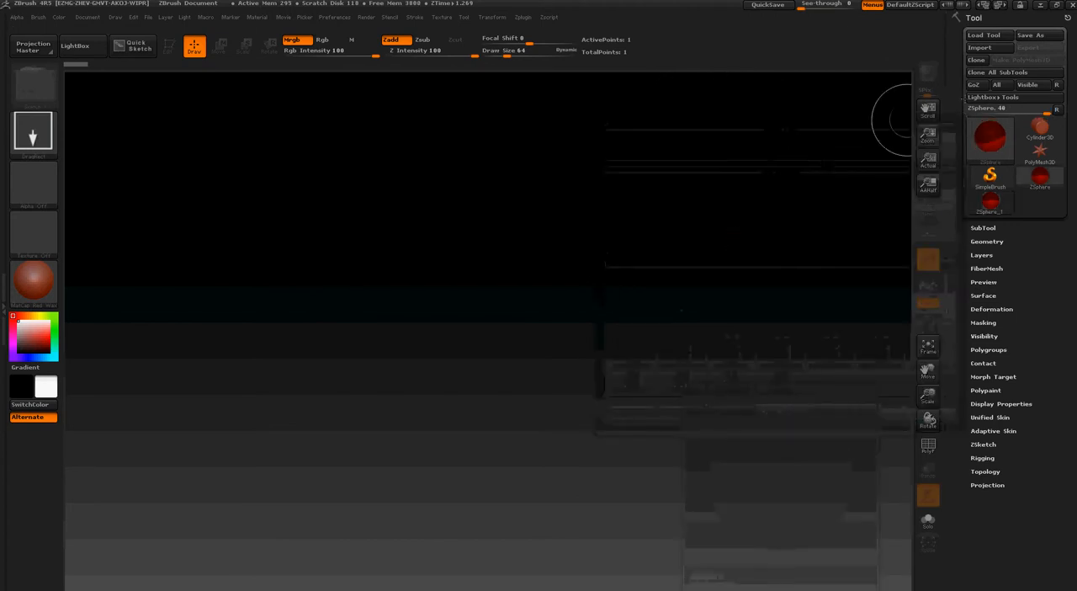
left_click(1010, 139)
mouse_move(696, 243)
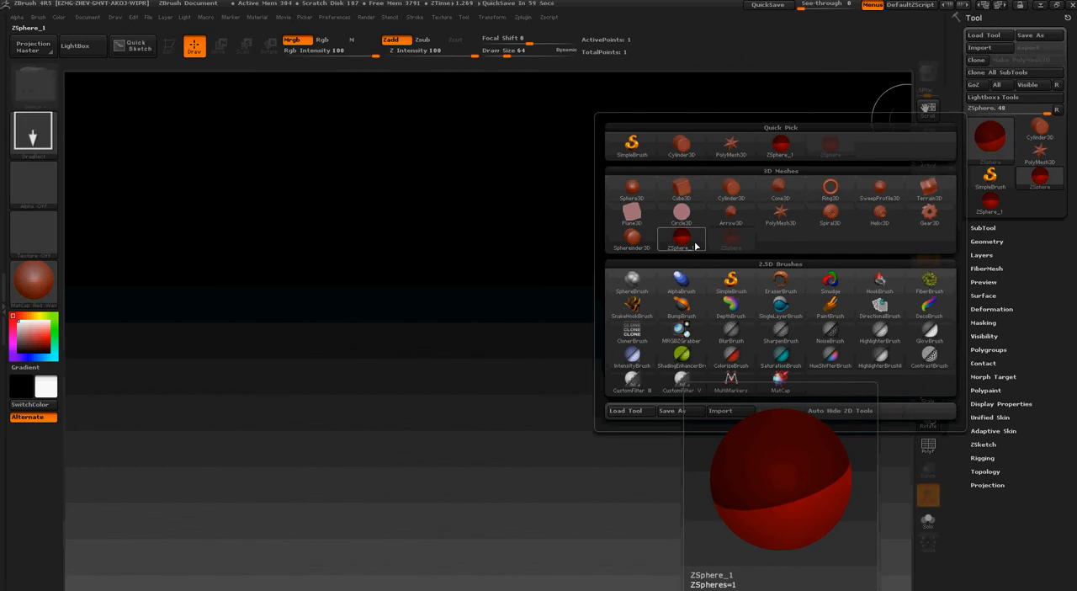
left_click(694, 243)
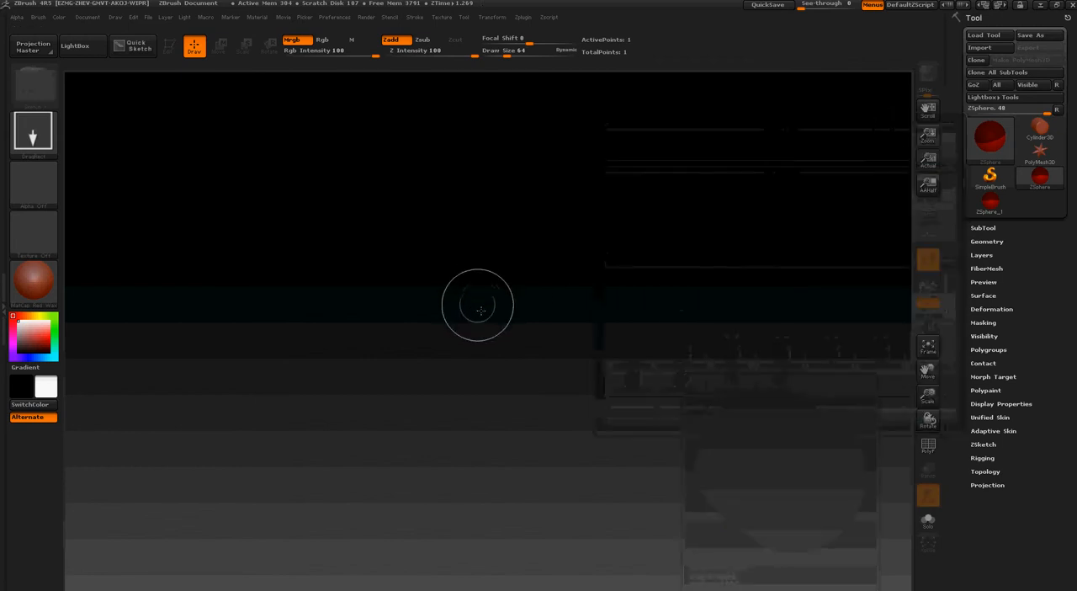
left_click_drag(514, 289, 537, 410)
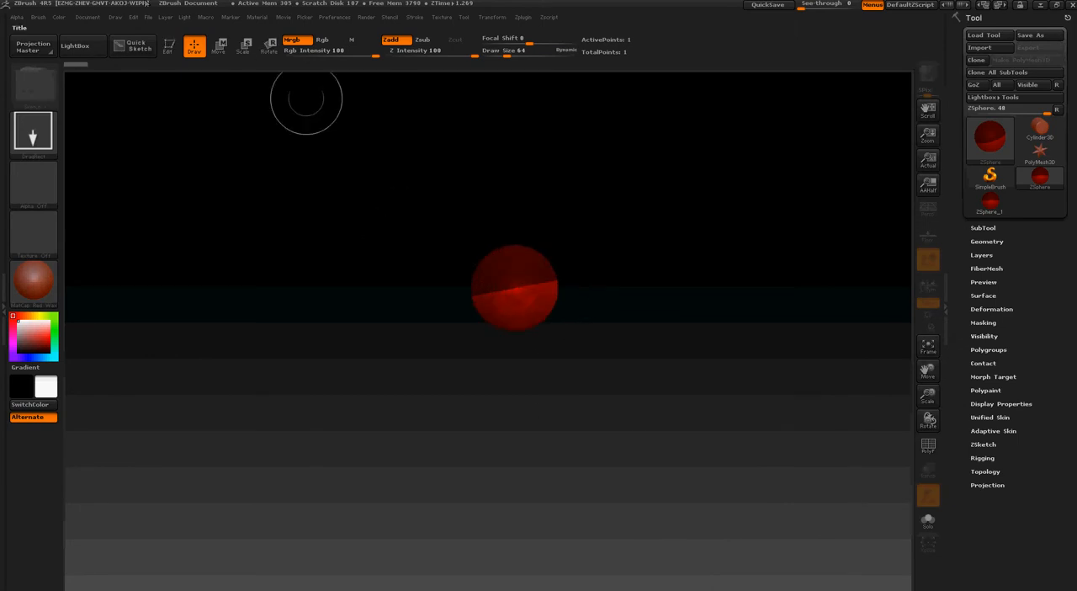
left_click(166, 47)
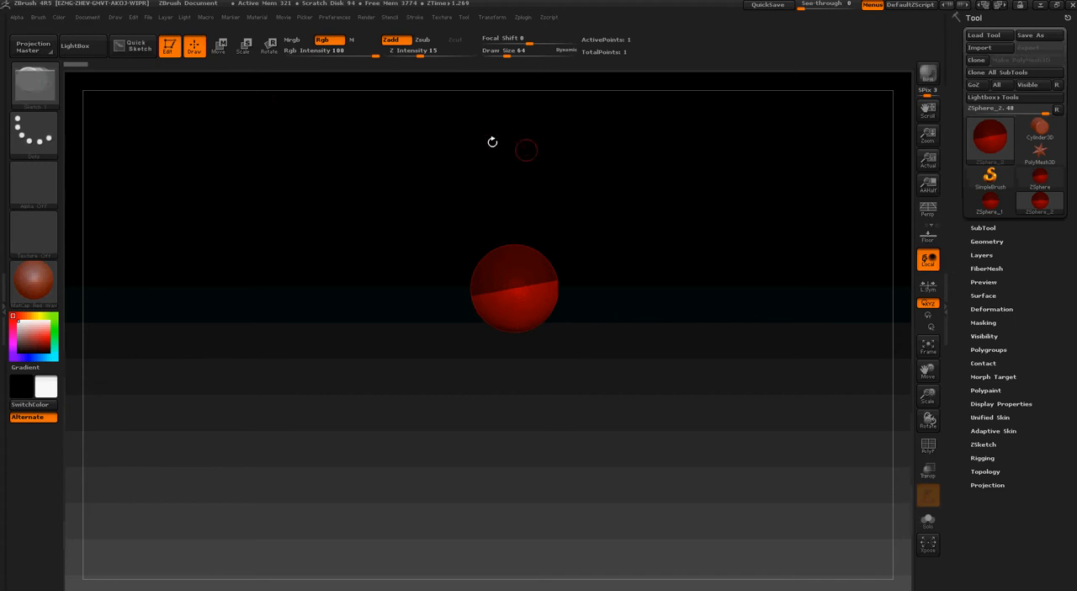
Activate symmetry across the X axis for the ZSphere
left_click(492, 18)
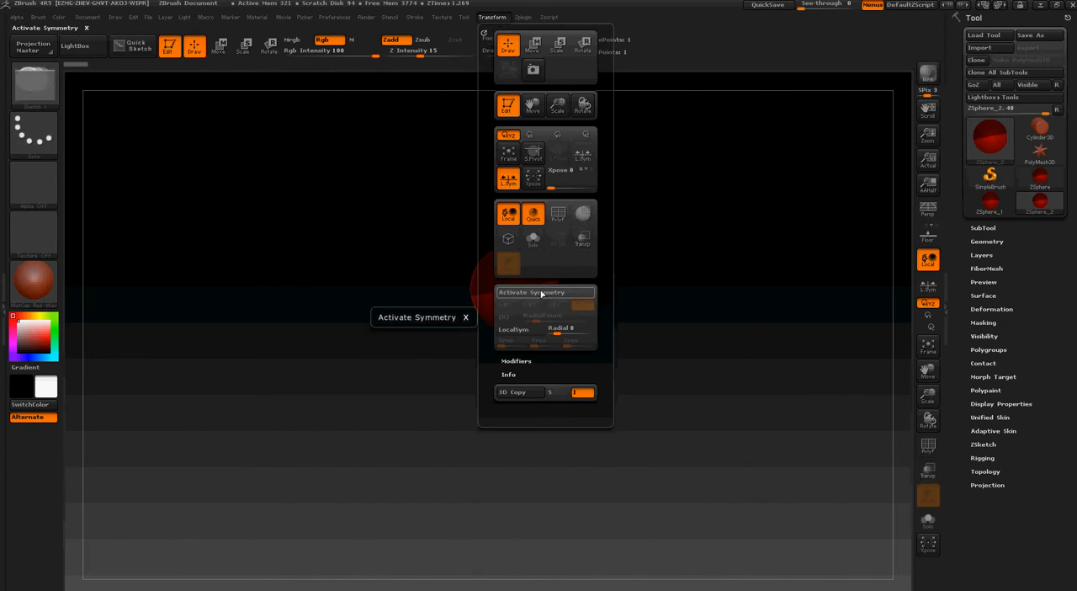
left_click(492, 19)
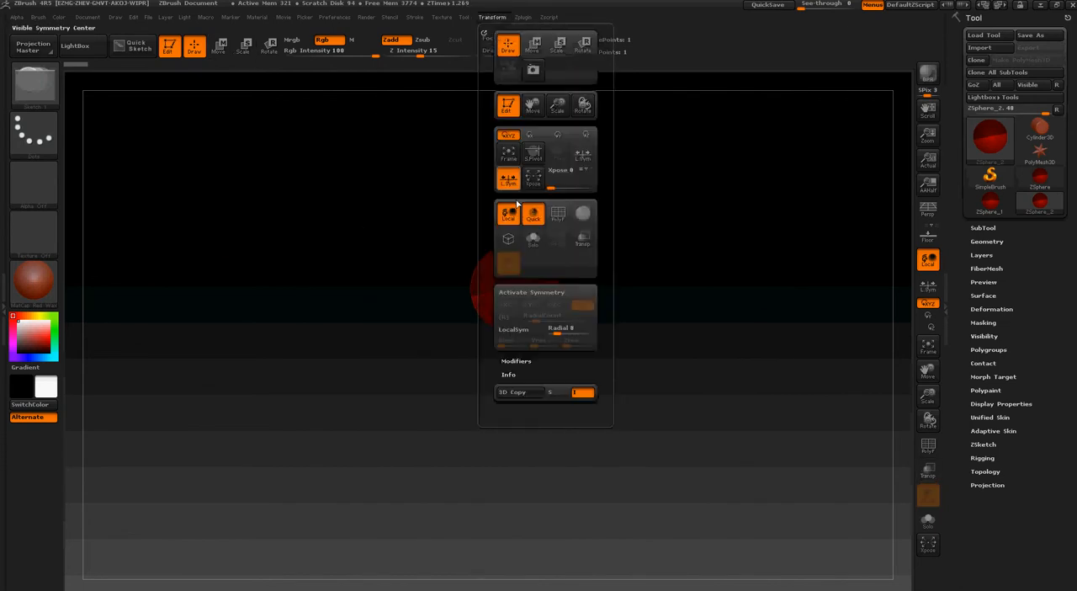
left_click(525, 293)
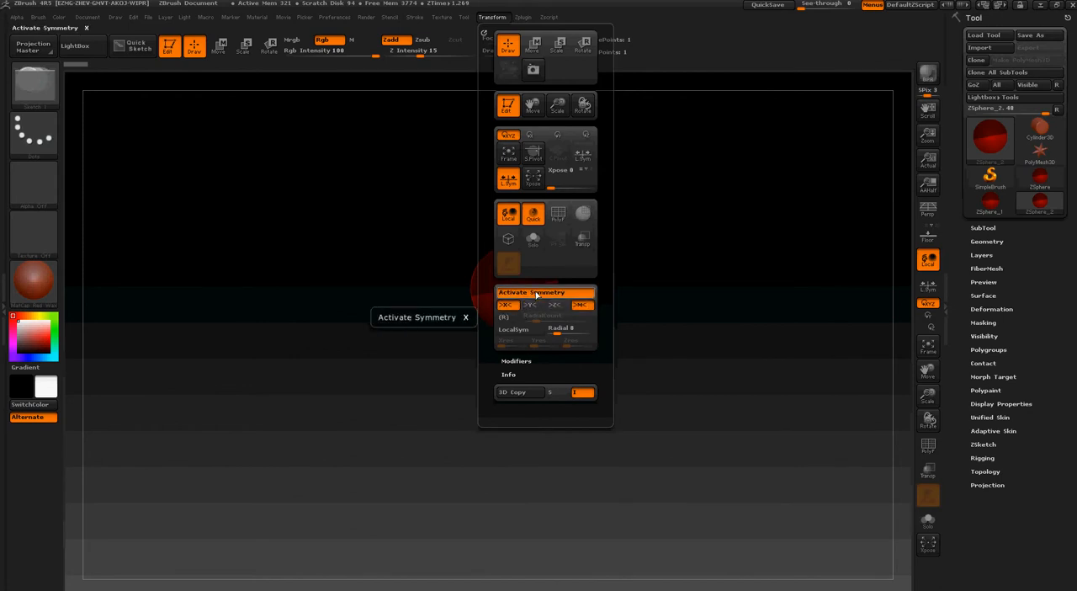
left_click(536, 295)
left_click(536, 294)
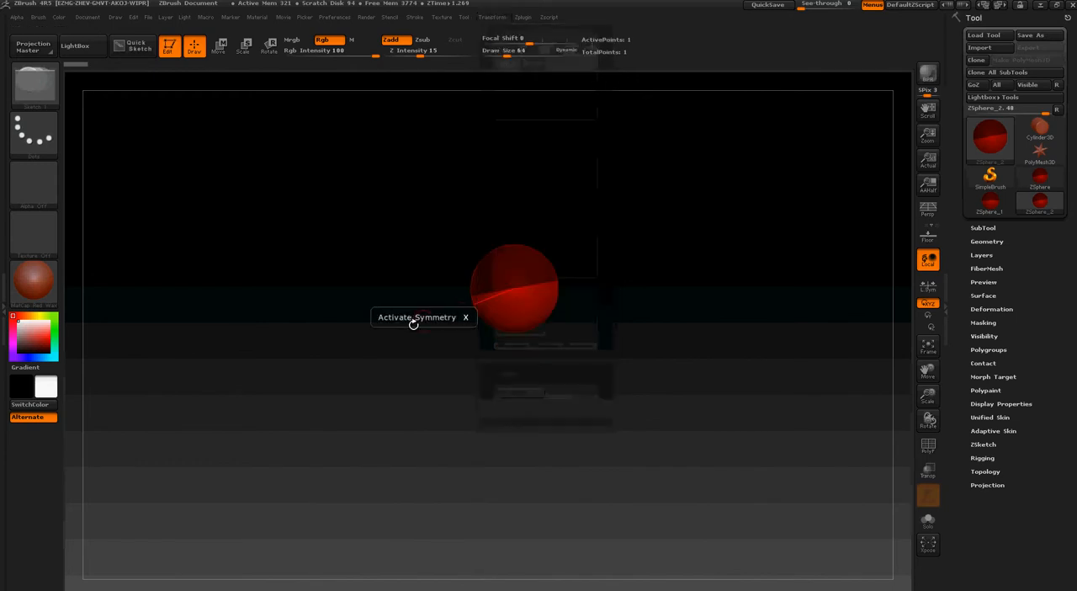
Set the brush draw size to 155
left_click_drag(415, 322, 417, 320, "shift")
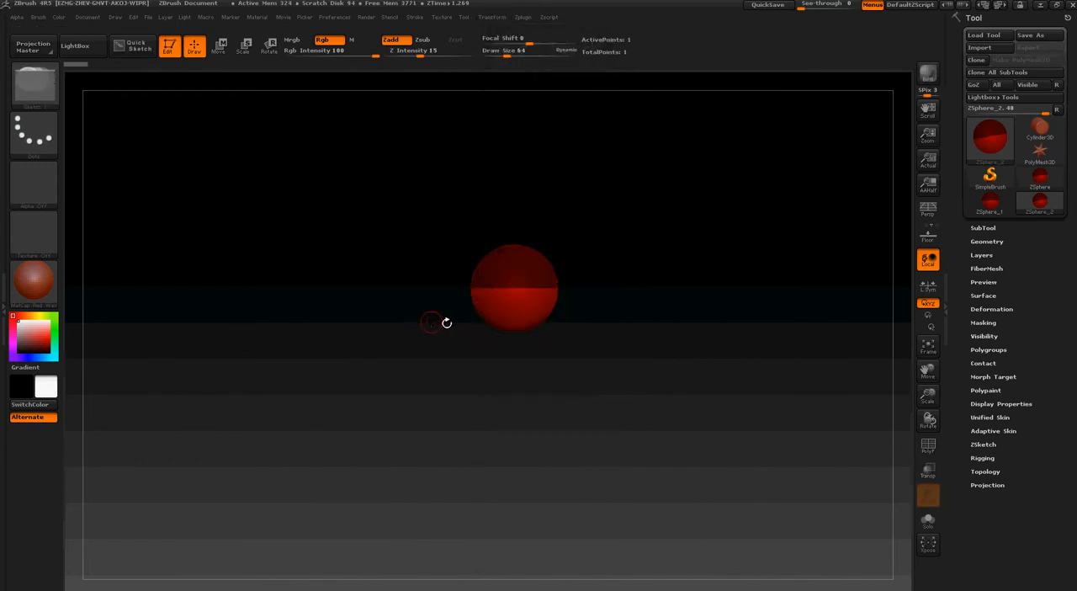
key("s")
left_click_drag(605, 348, 618, 350)
key("space")
left_click(513, 254)
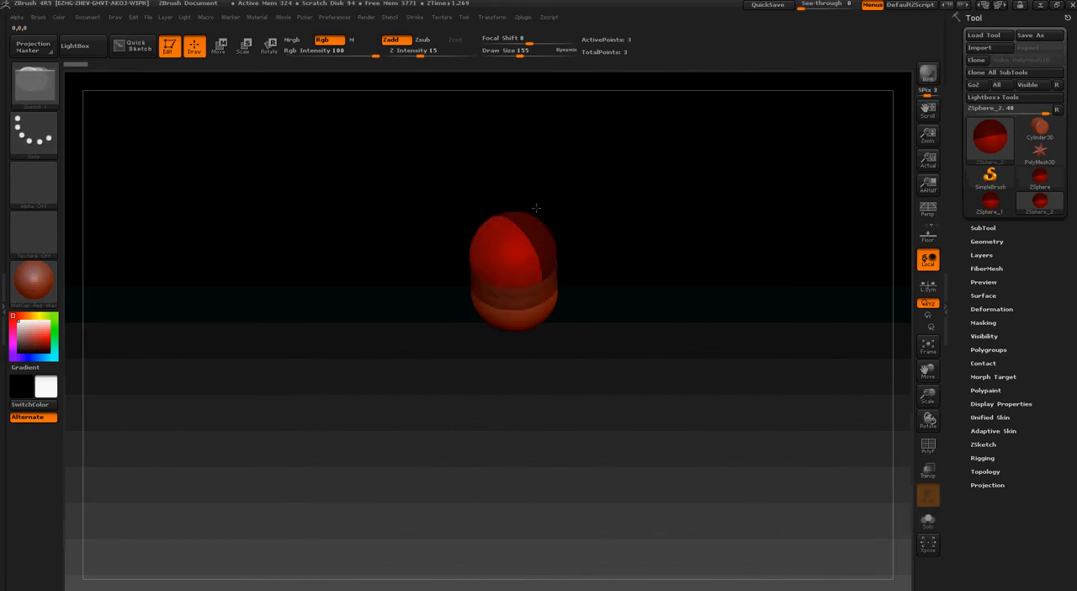
mouse_move(580, 305)
left_mouse_down()
mouse_move(604, 315)
mouse_move(594, 306)
left_mouse_up()
key("ctrl+z")
key("ctrl+z")
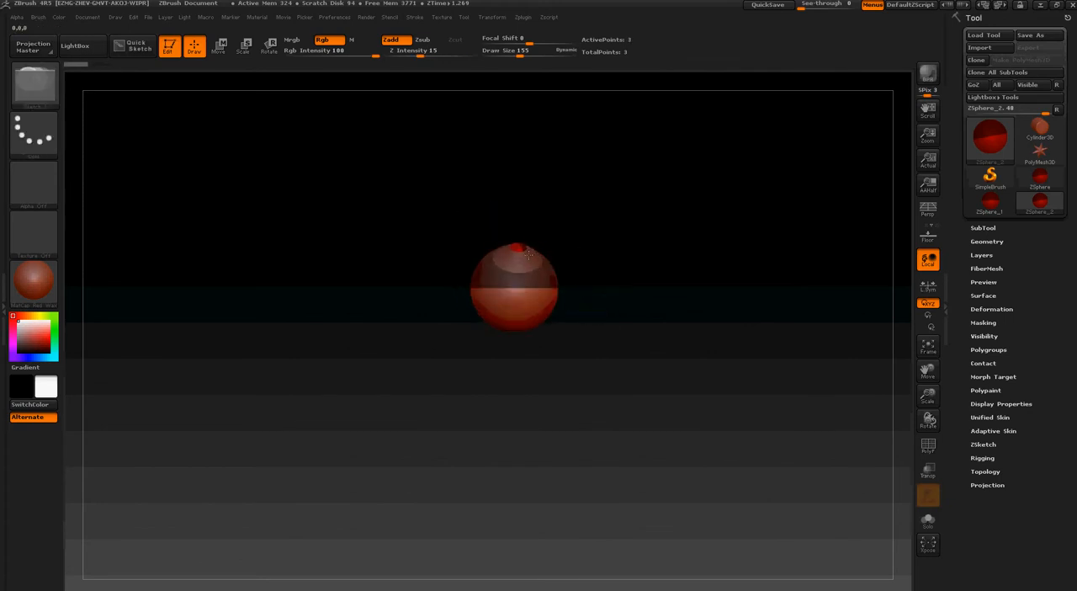
Add a mirrored pair of shoulder ZSpheres on the upper part of the root sphere and move them outward
left_click_drag(535, 254, 608, 283)
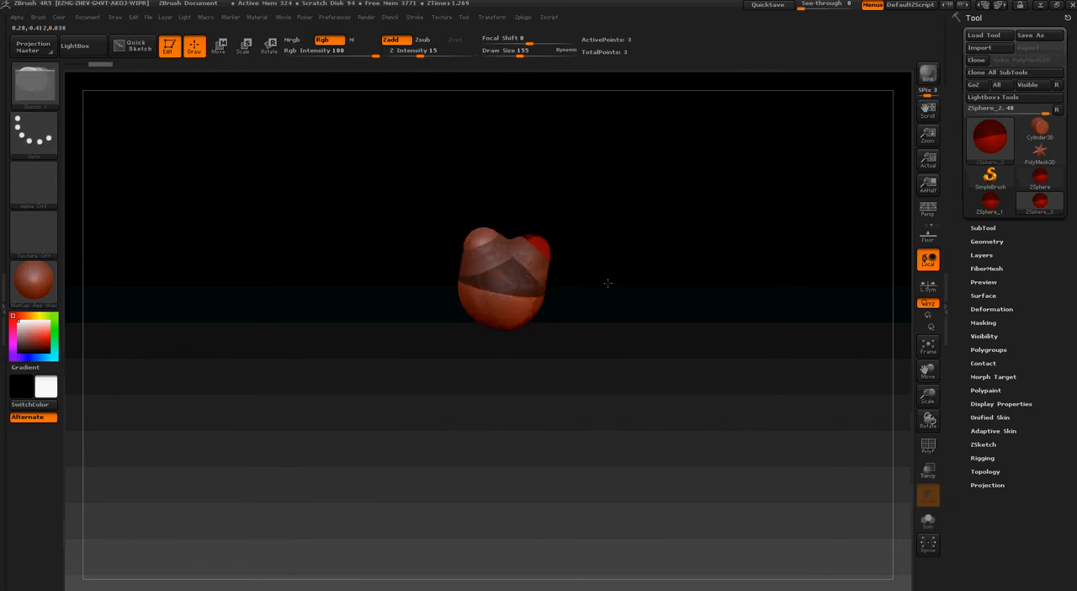
left_click(218, 45)
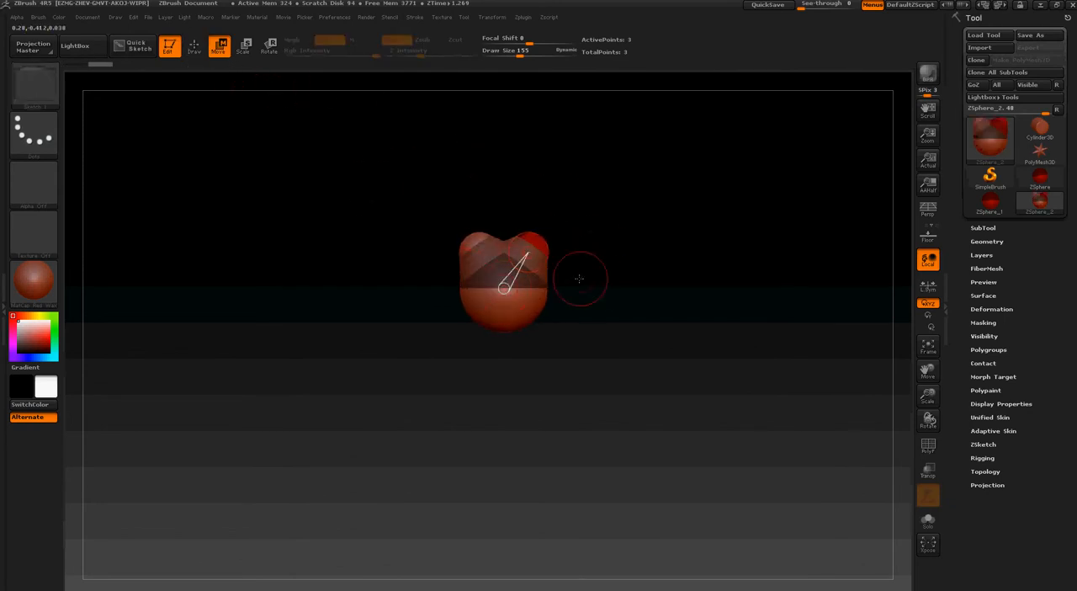
mouse_move(527, 253)
left_mouse_down()
mouse_move(556, 255)
mouse_move(576, 276)
mouse_move(560, 274)
left_mouse_up()
Add a mirrored pair of elbow ZSpheres to the shoulders and move them outward and slightly down to form upper arms
key("q")
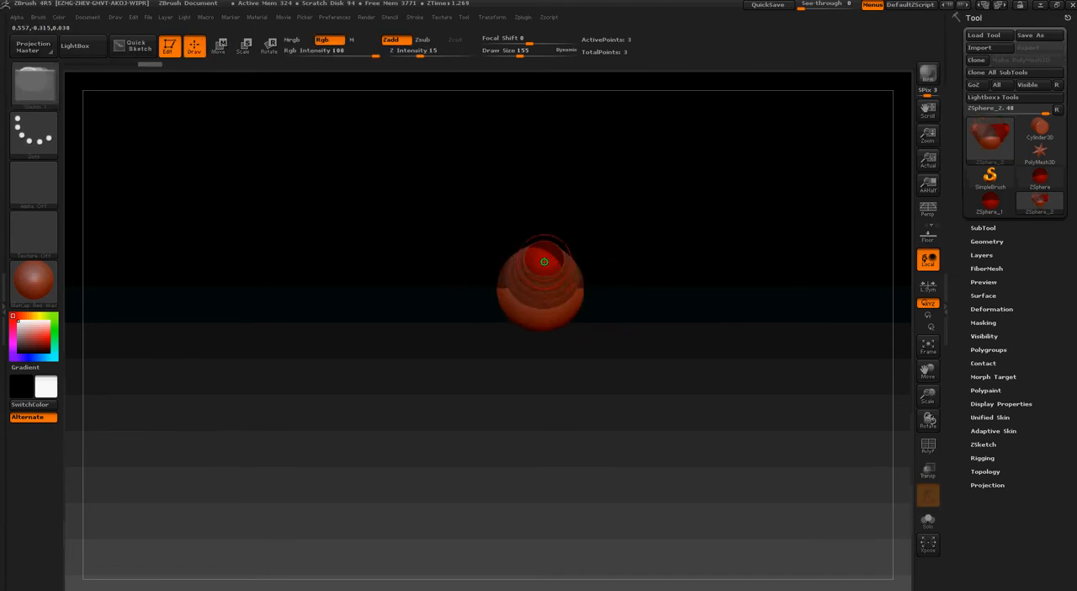
left_click(554, 268)
left_click_drag(685, 358, 707, 359)
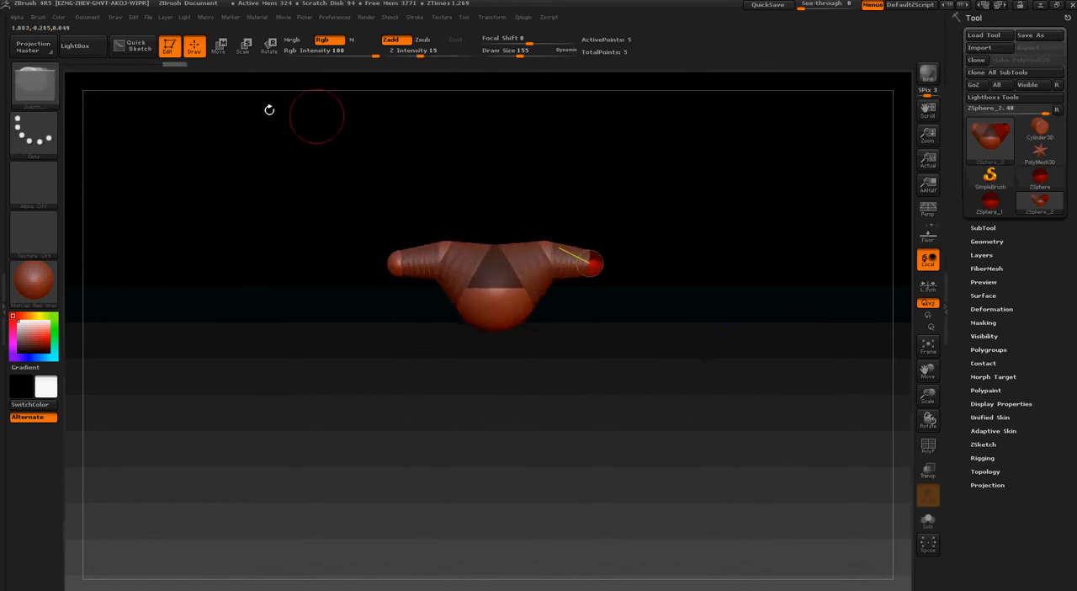
left_click(218, 46)
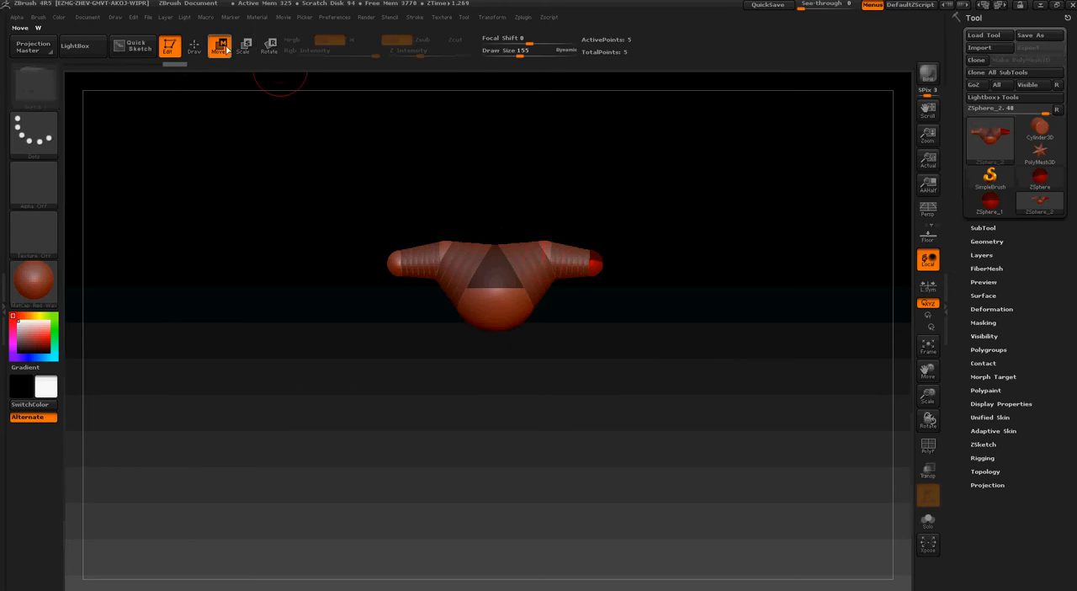
left_click_drag(596, 264, 616, 276)
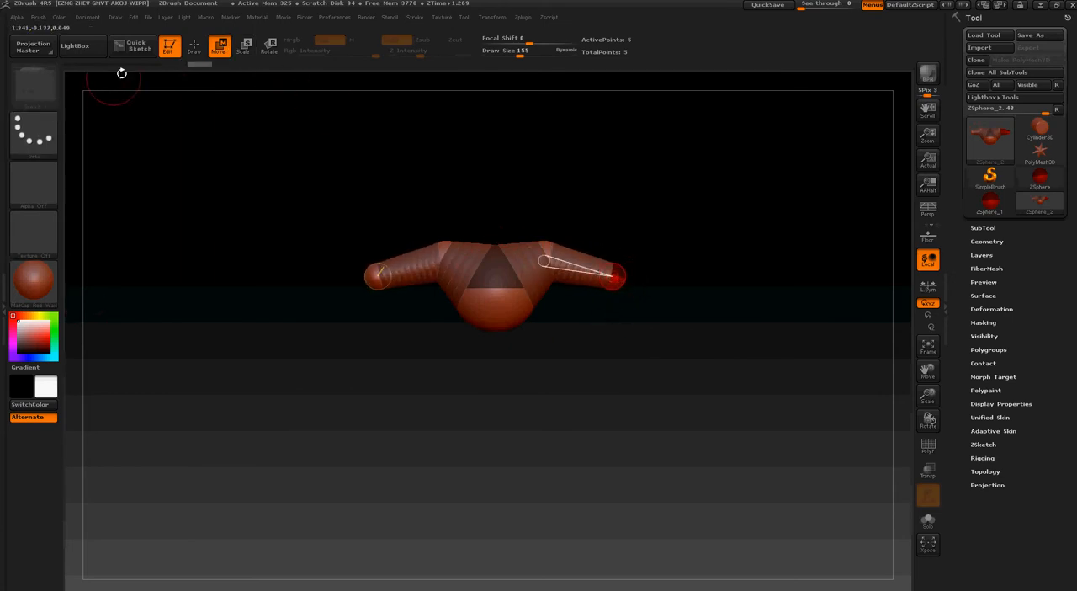
Add a mirrored pair of ZSpheres to the elbows and position them diagonally outward and down as short forearms
left_click(193, 47)
mouse_move(570, 378)
left_mouse_down()
mouse_move(548, 368)
mouse_move(564, 303)
mouse_move(592, 288)
mouse_move(610, 432)
left_mouse_up()
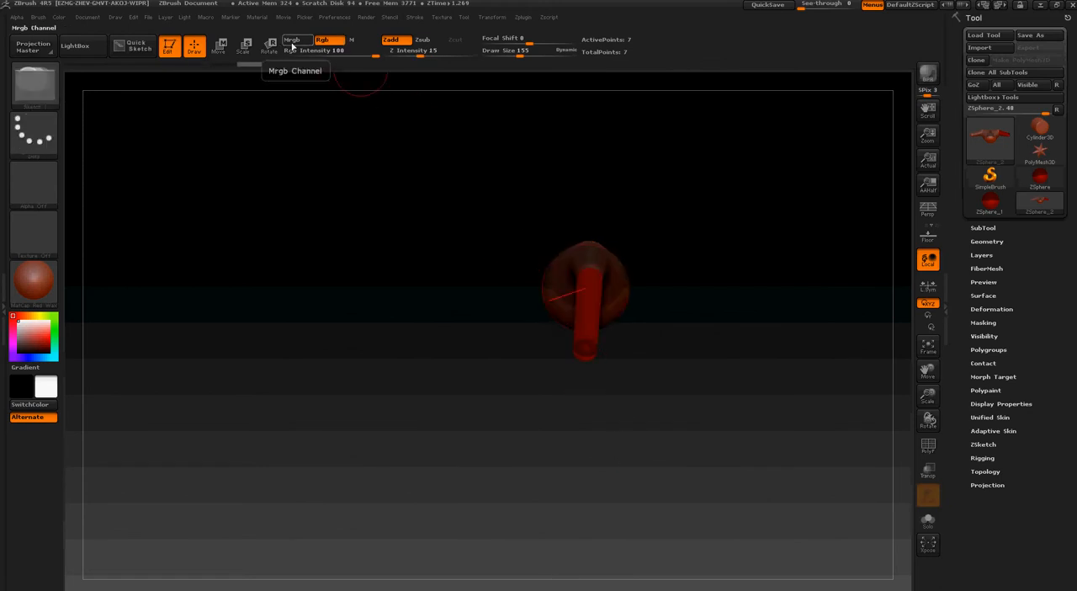
left_click(218, 46)
left_click_drag(436, 254, 472, 273, "shift")
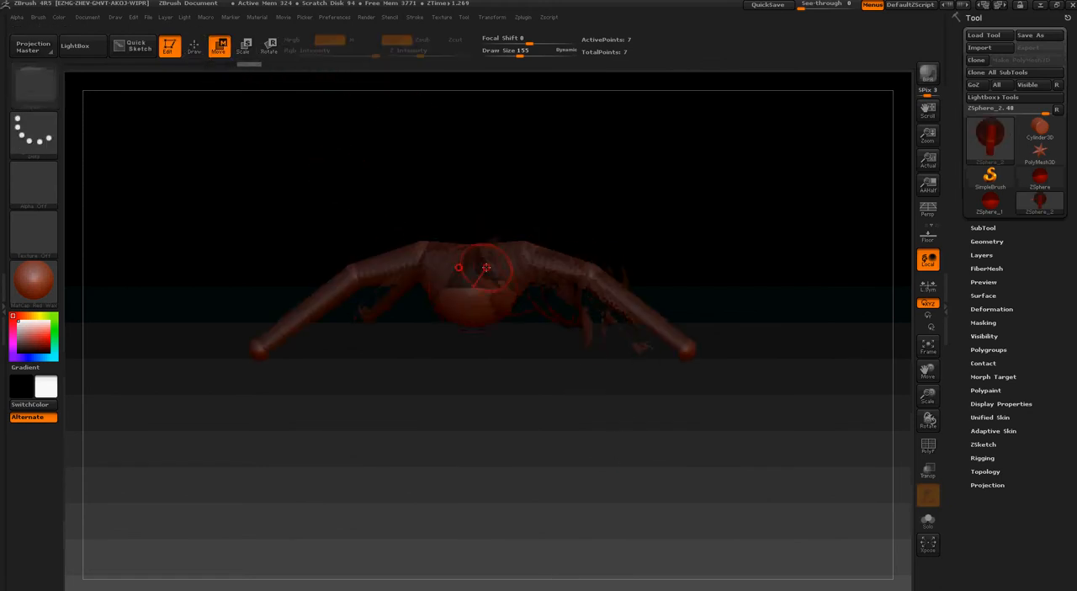
left_click(21, 325)
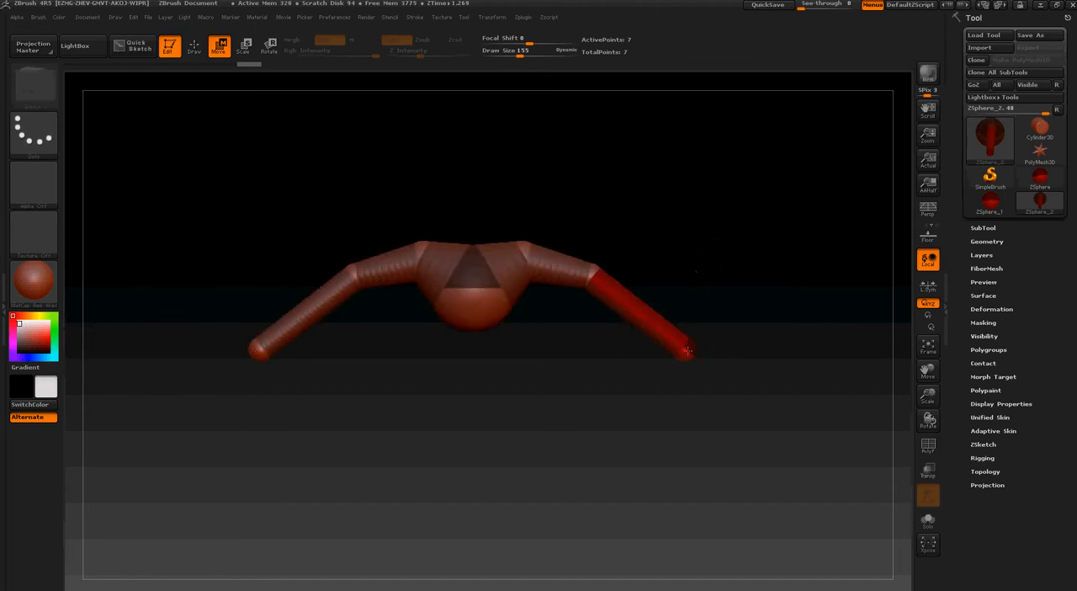
left_click_drag(690, 335, 673, 330)
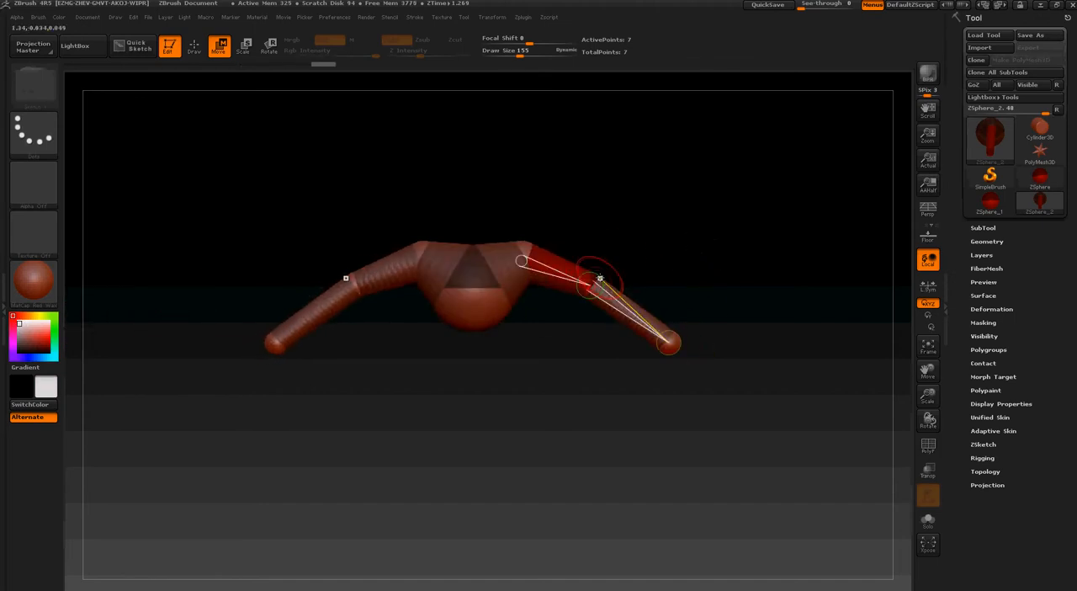
left_click_drag(665, 337, 642, 314)
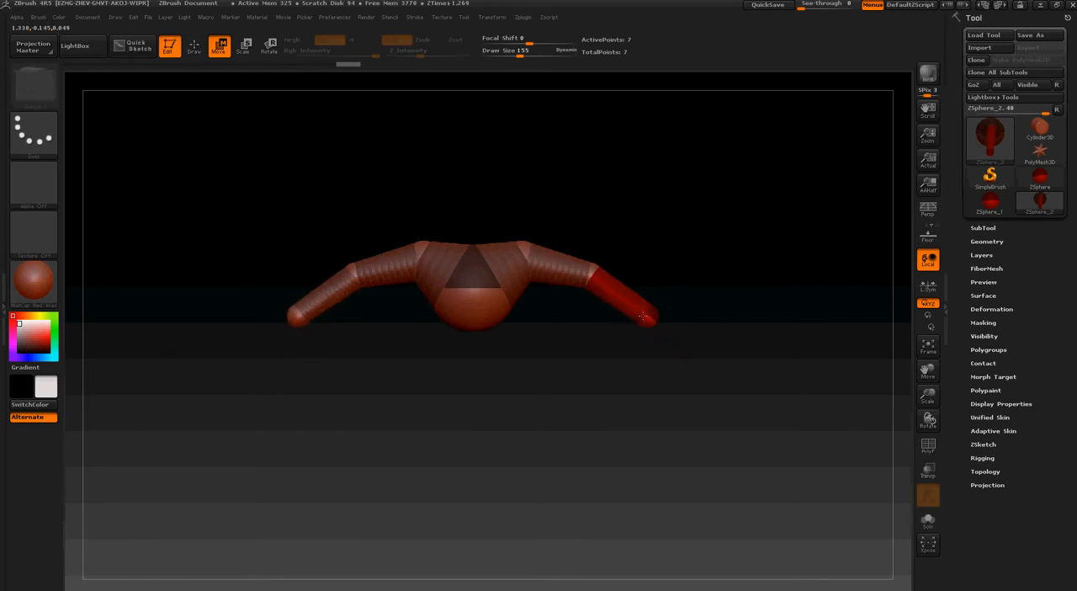
Add a centred ZSphere to the underside of the root sphere, move it down to lengthen the torso and adjust its scale
left_click(195, 47)
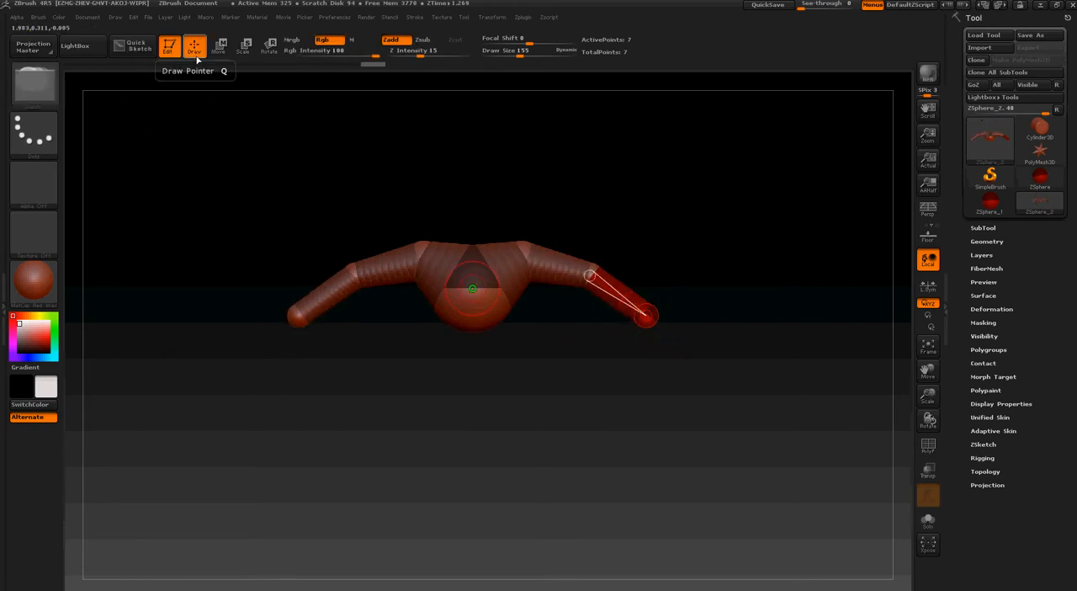
left_click_drag(312, 396, 509, 293)
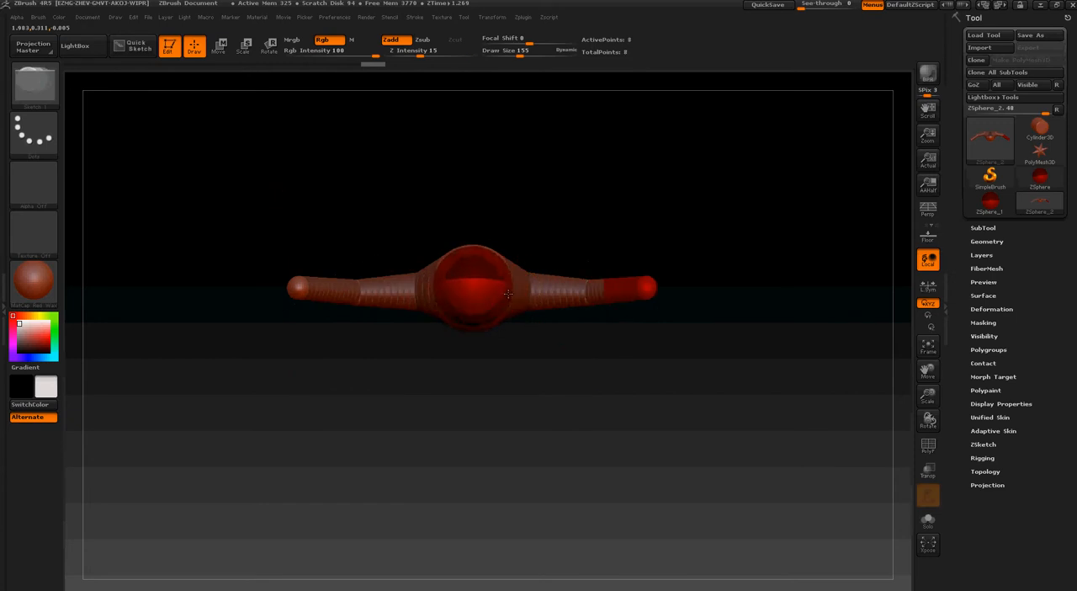
left_click_drag(504, 183, 496, 324)
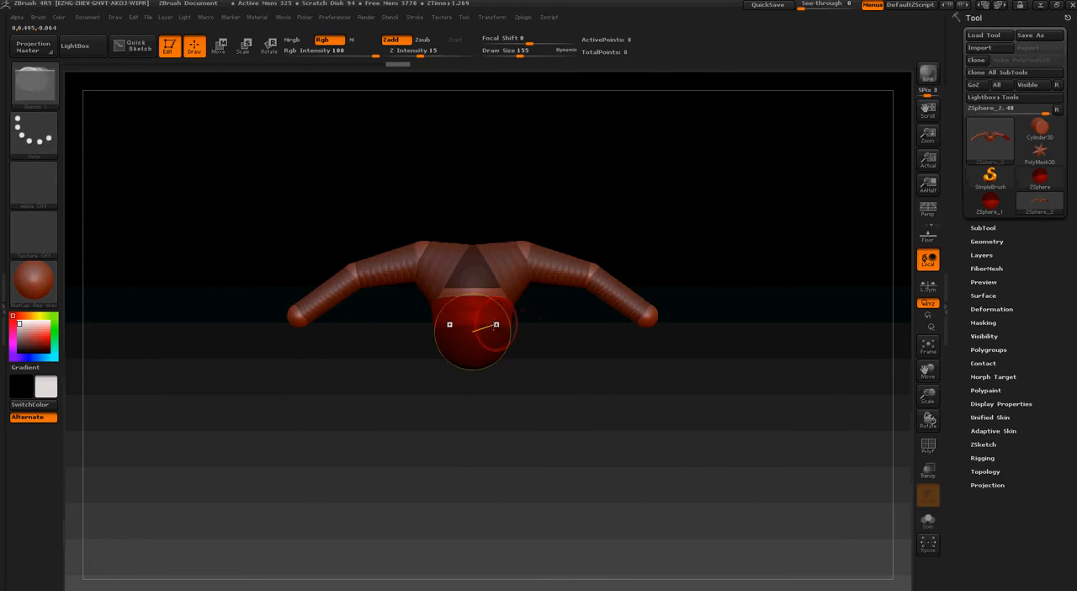
left_click(222, 54)
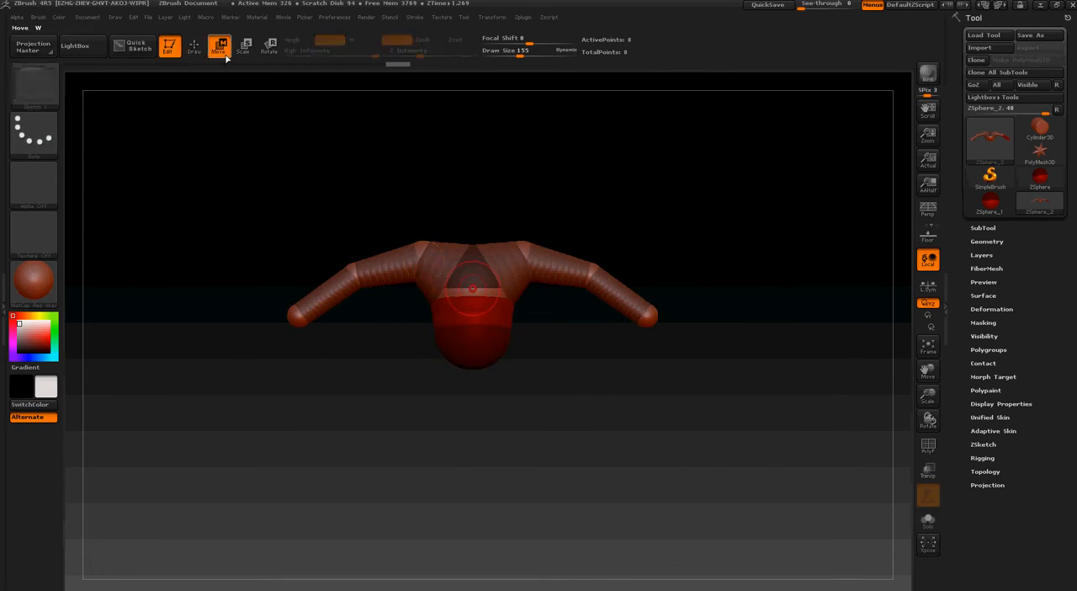
left_click_drag(473, 350, 469, 367)
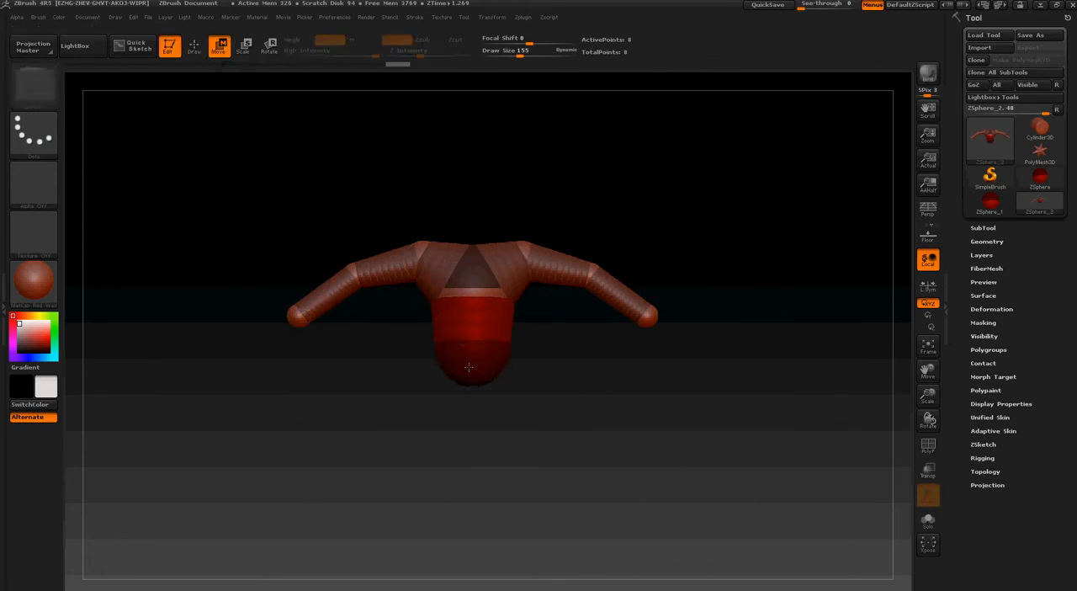
left_click(245, 49)
left_click_drag(326, 160, 385, 228)
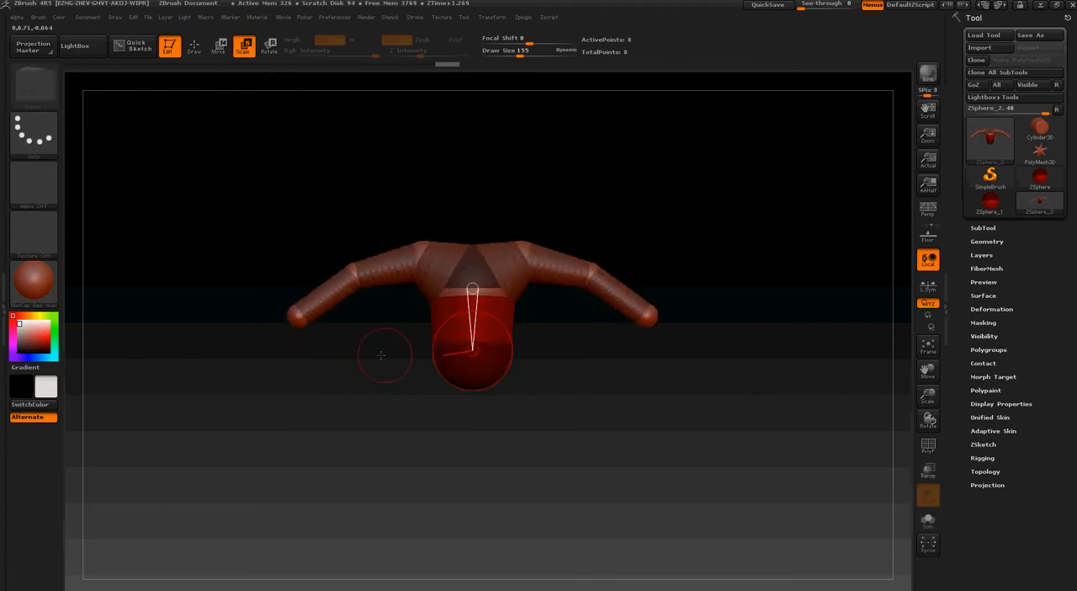
Add another centred ZSphere to the underside of the torso and adjust its position below it
left_click(192, 48)
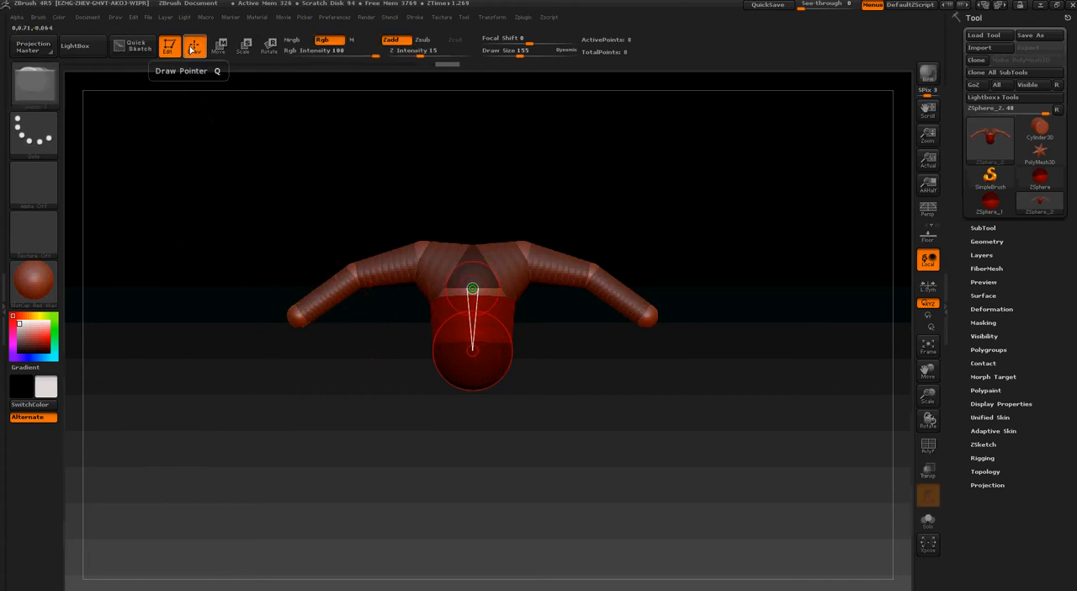
left_click_drag(316, 282, 321, 181)
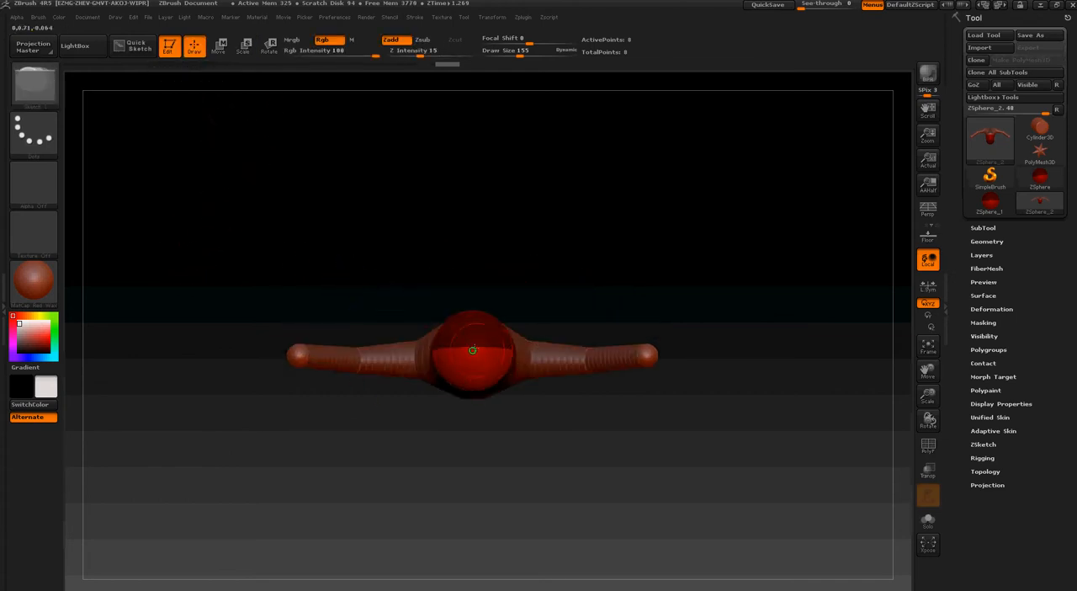
left_click_drag(472, 345, 498, 371)
left_click_drag(514, 172, 511, 364)
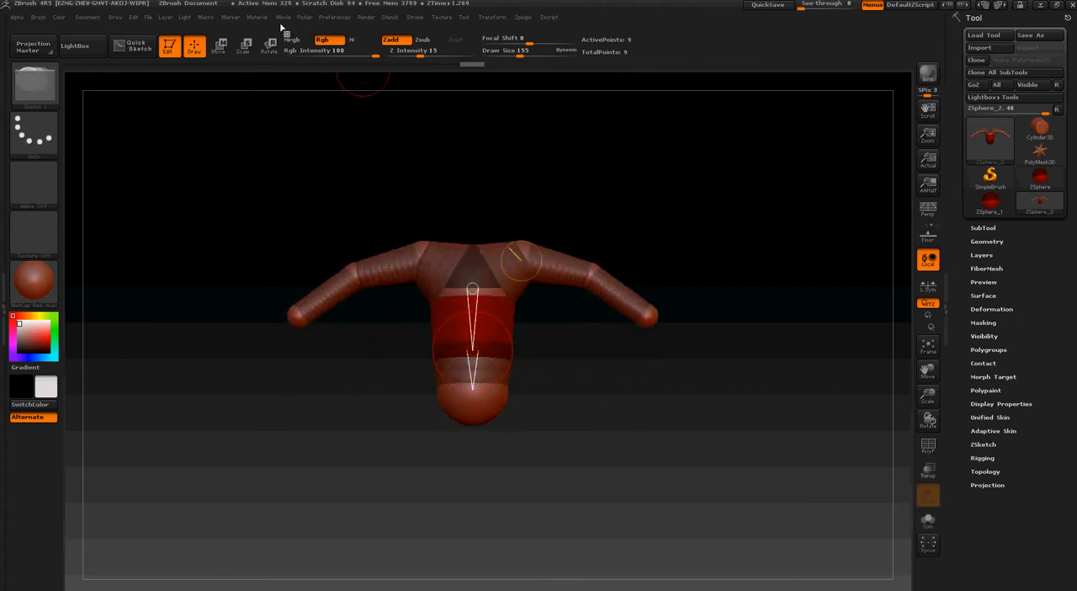
left_click(221, 48)
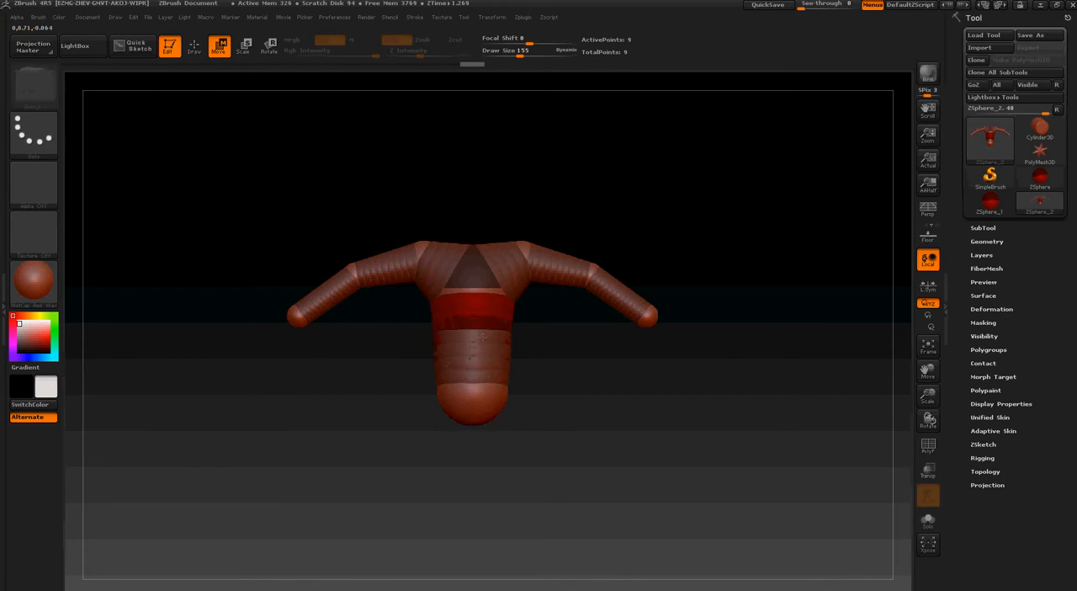
left_click_drag(472, 400, 472, 389)
Step back through the undo history to the stage with only the root sphere, shoulders and long forearms, before the torso was added
left_click(243, 63)
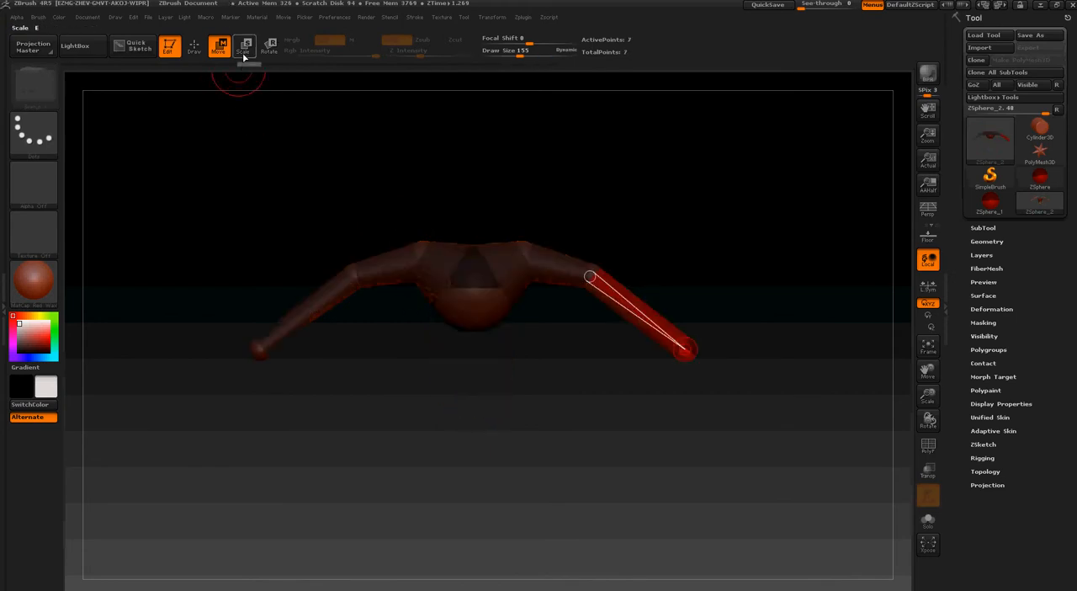
left_click(244, 49)
left_click(198, 49)
key("a")
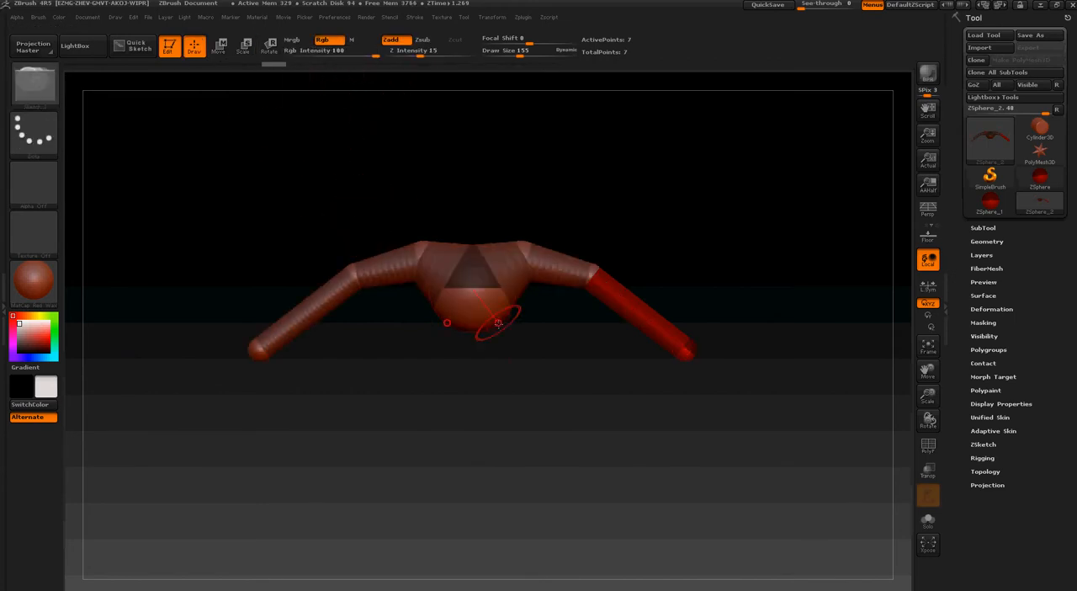
mouse_move(472, 358)
left_mouse_down()
mouse_move(469, 202)
mouse_move(462, 551)
mouse_move(460, 502)
mouse_move(425, 413)
left_mouse_up()
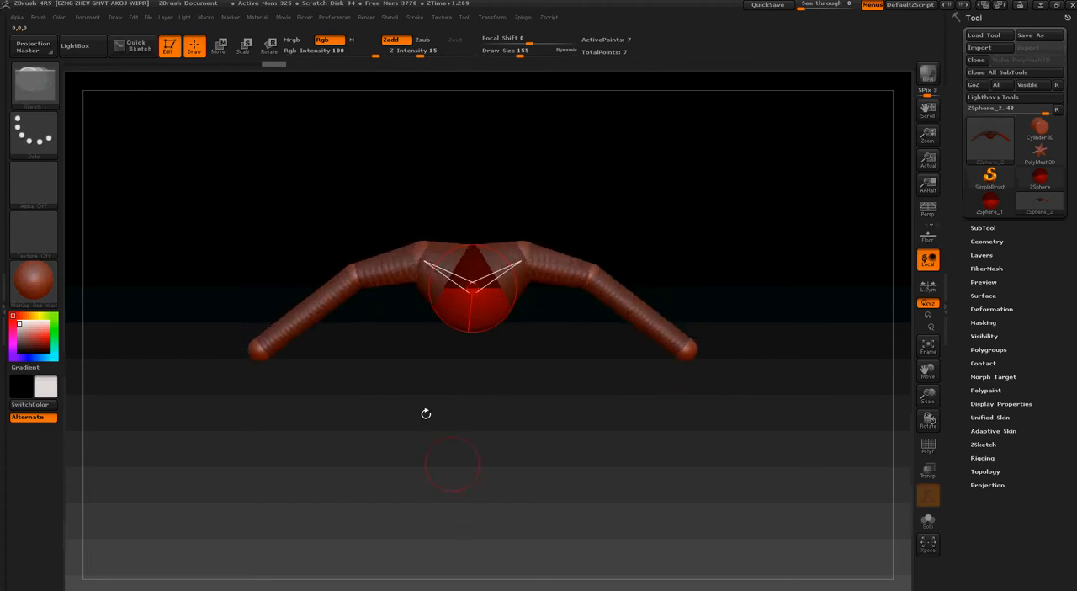
left_click(218, 48)
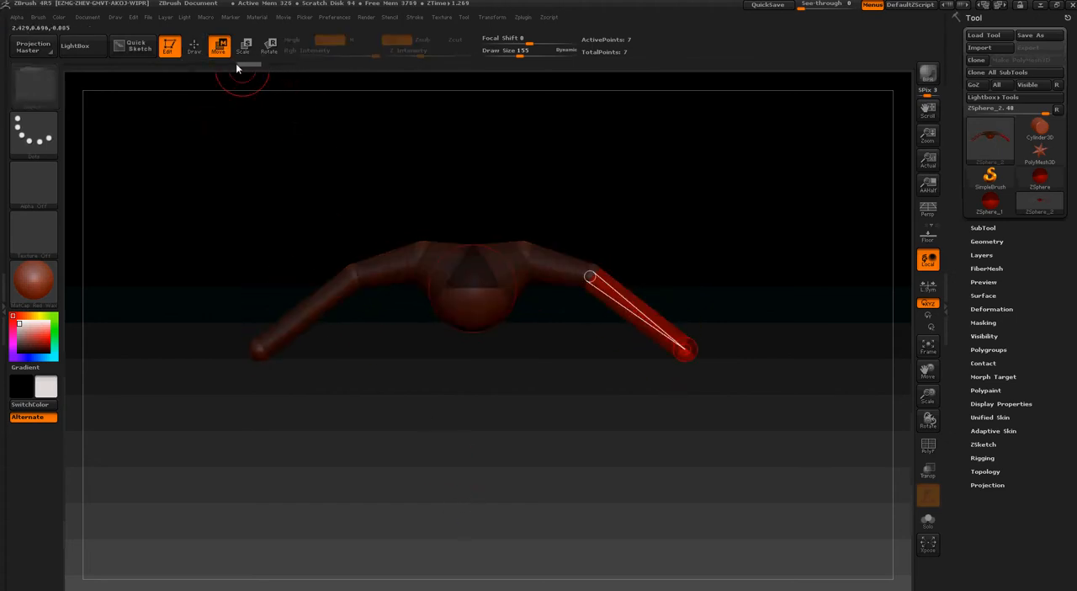
left_click(194, 63)
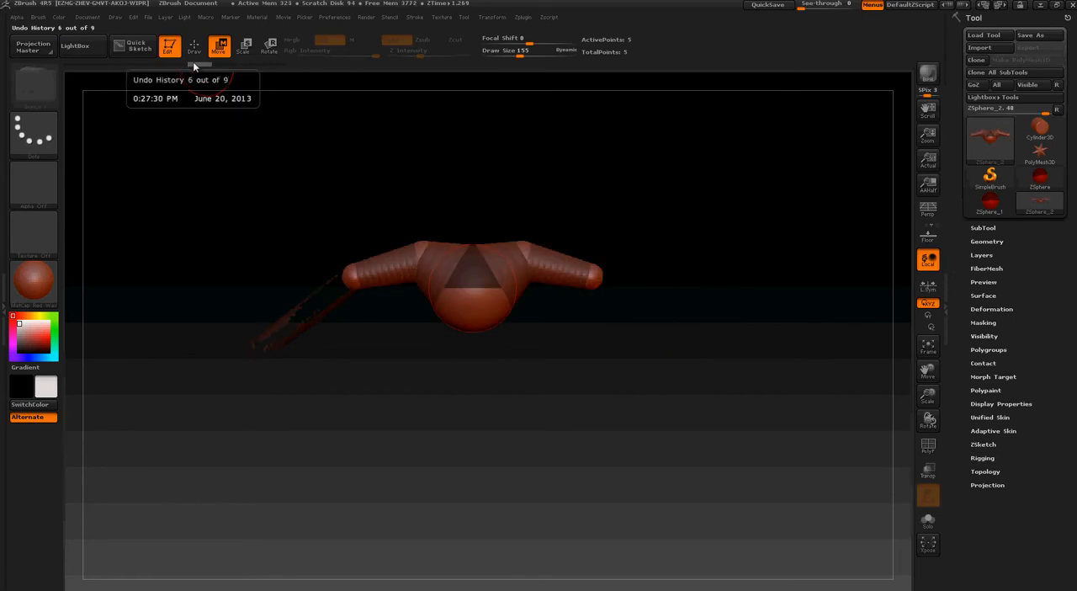
left_click(265, 66)
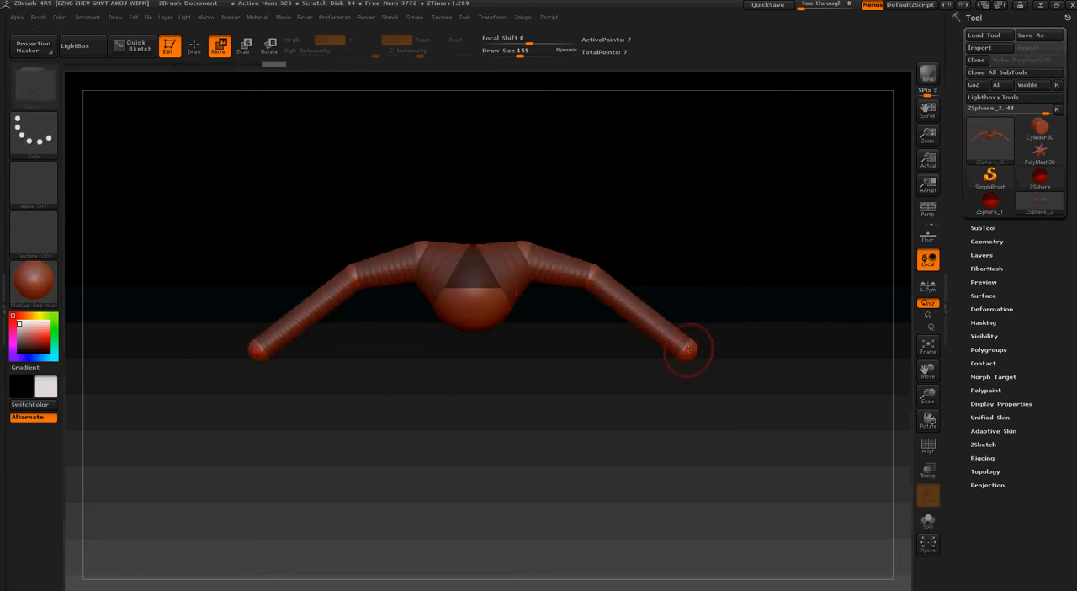
Move the mirrored wrist ZSpheres up and inward to shorten the forearms, and shift the elbows slightly inward and up
left_click_drag(688, 349, 684, 324)
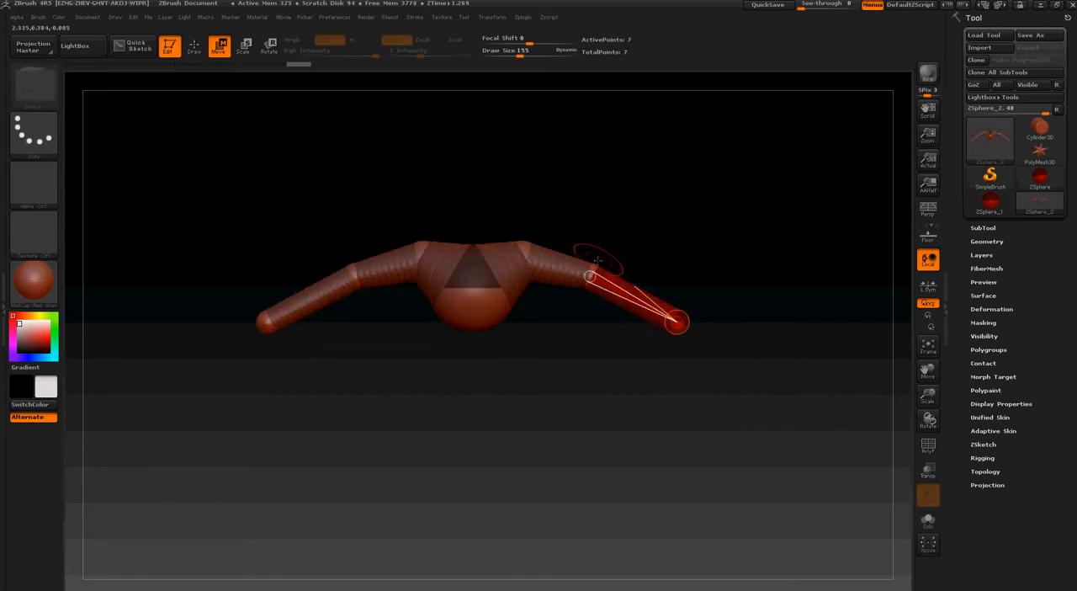
left_click(584, 261)
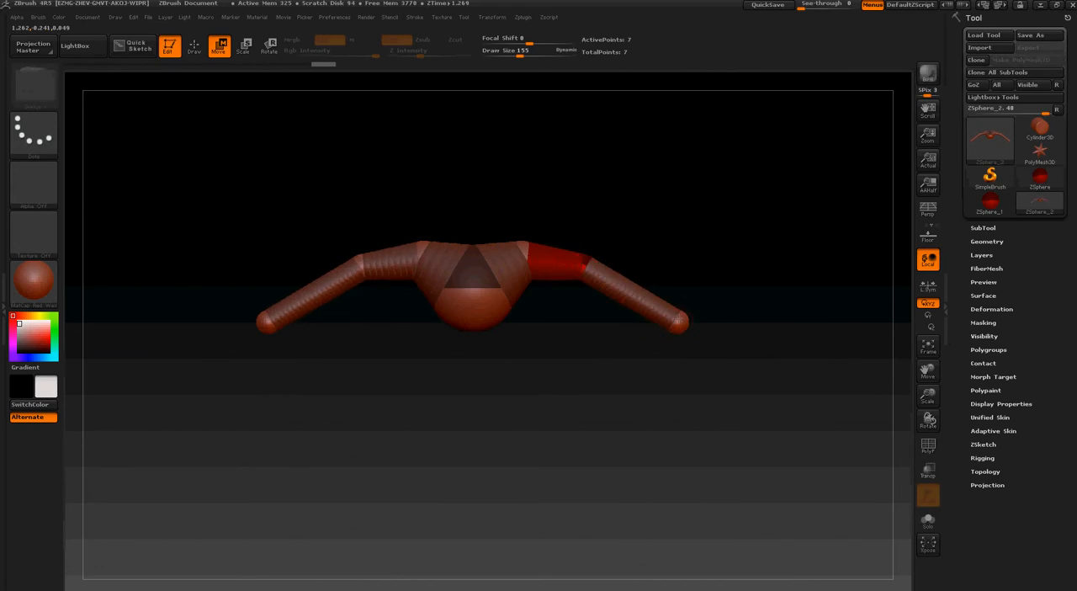
left_click_drag(678, 320, 656, 305)
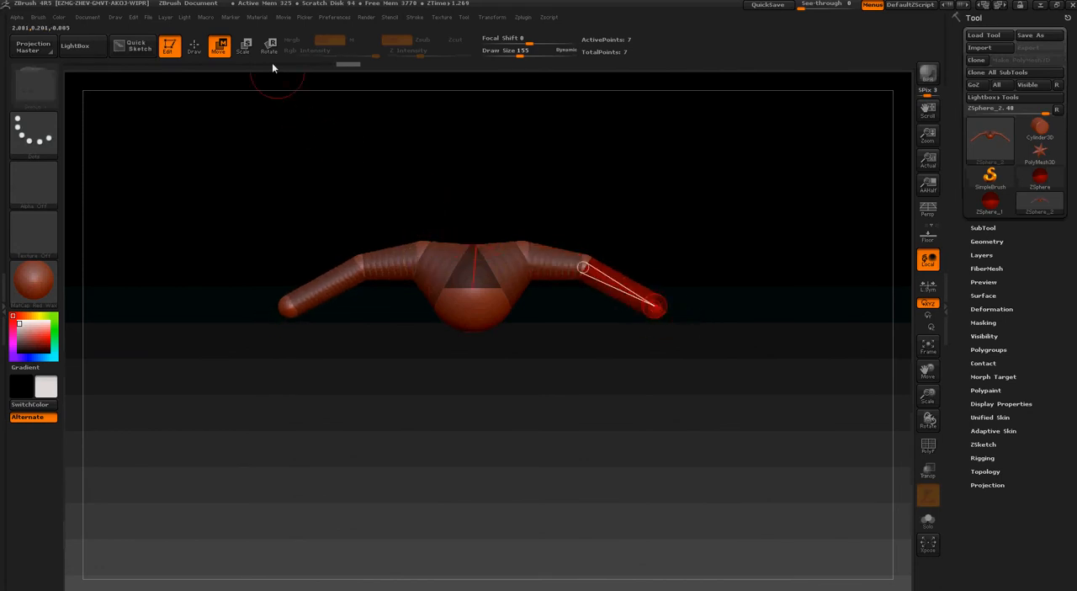
left_click(176, 46)
left_click(172, 45)
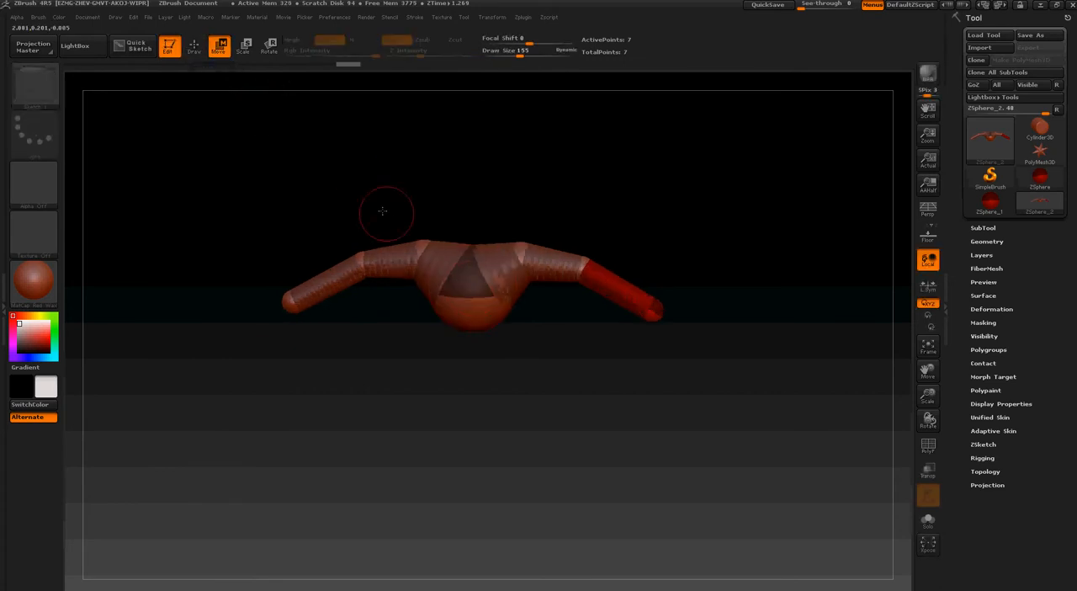
key("a")
Add two centred ZSpheres below the root sphere, one after the other, and move them down to form the torso
left_click_drag(417, 182, 438, 180)
left_click_drag(494, 206, 488, 133)
left_click_drag(472, 280, 503, 290)
left_click_drag(508, 353, 483, 394)
left_click_drag(413, 223, 409, 112)
mouse_move(518, 306)
left_mouse_down()
mouse_move(496, 267)
mouse_move(483, 294)
mouse_move(506, 407)
mouse_move(480, 370)
left_mouse_up()
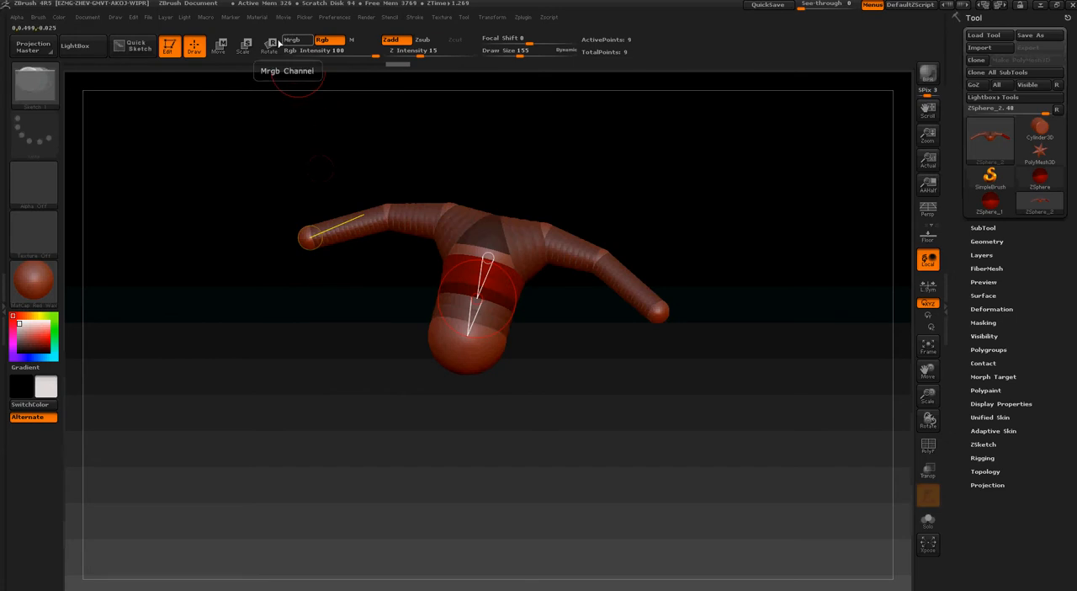
left_click(220, 47)
left_click_drag(311, 181, 319, 321, "shift")
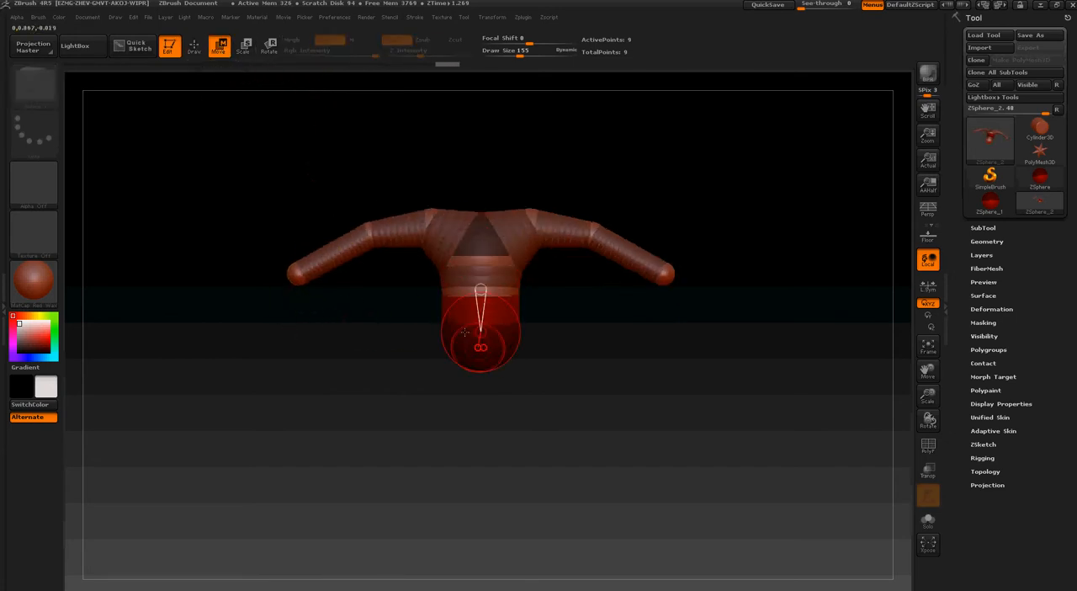
Add a mirrored pair of ZSpheres to the underside of the lowest torso sphere to start the upper legs
left_click(200, 48)
left_click_drag(426, 325, 428, 211)
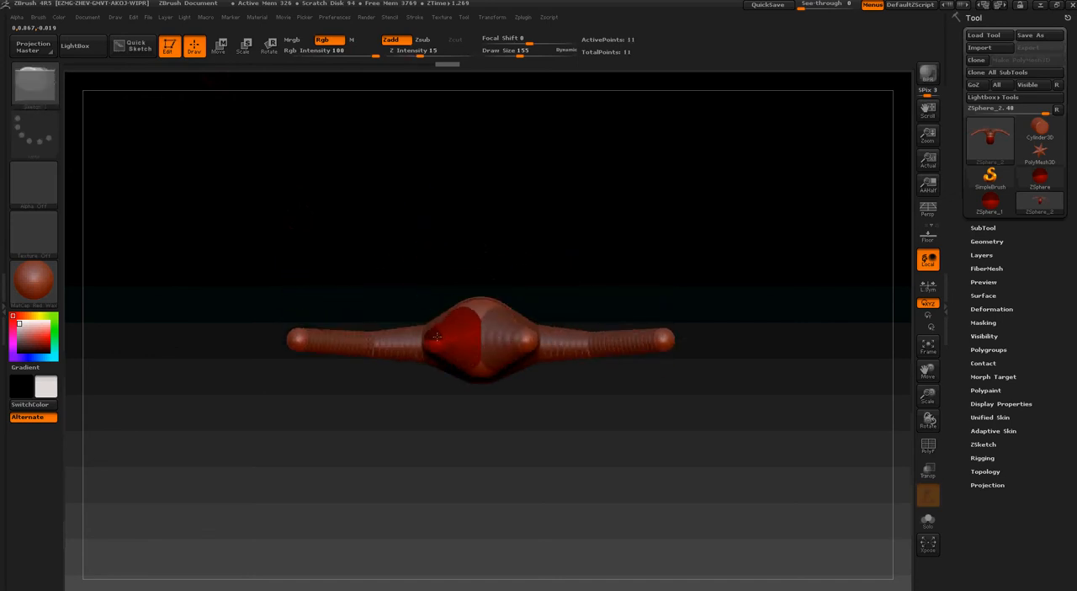
left_click_drag(428, 383, 428, 455)
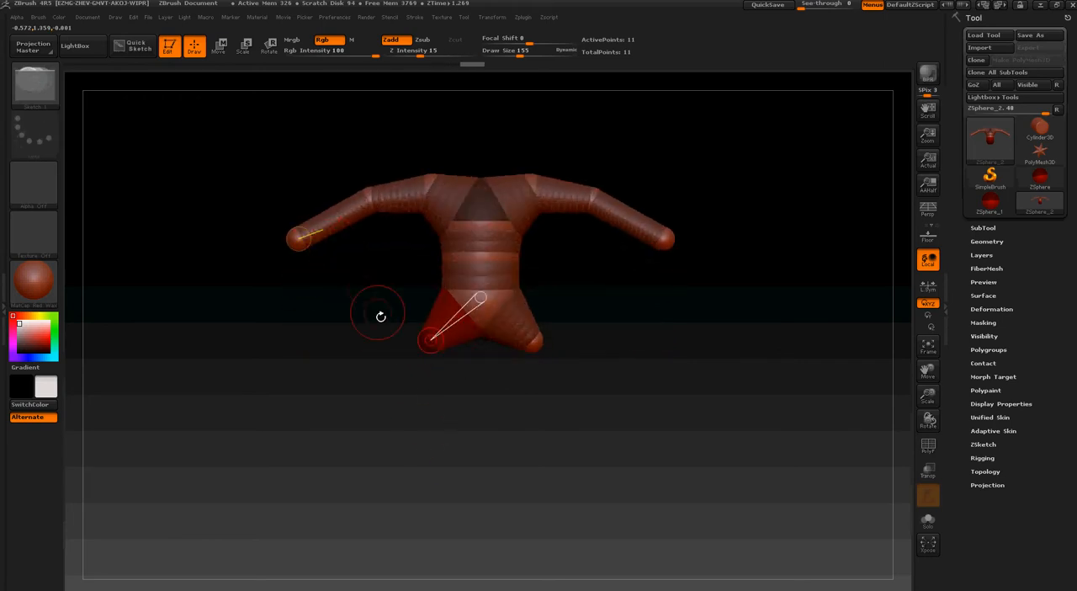
Enlarge the mirrored upper-leg ZSpheres and position them down and close together beneath the pelvis
left_click_drag(417, 349, 322, 163)
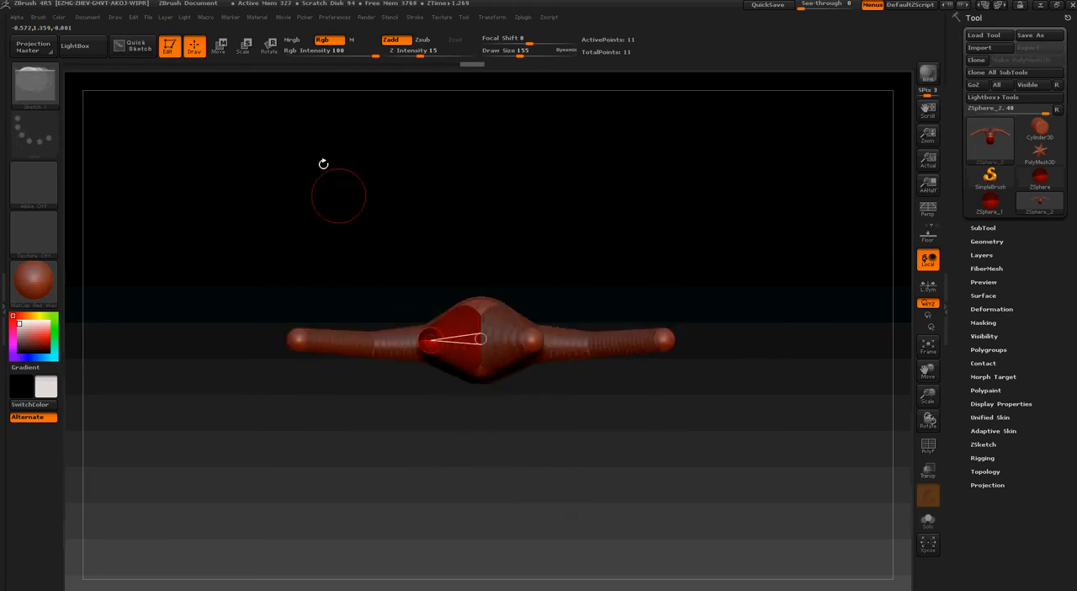
left_click(241, 48)
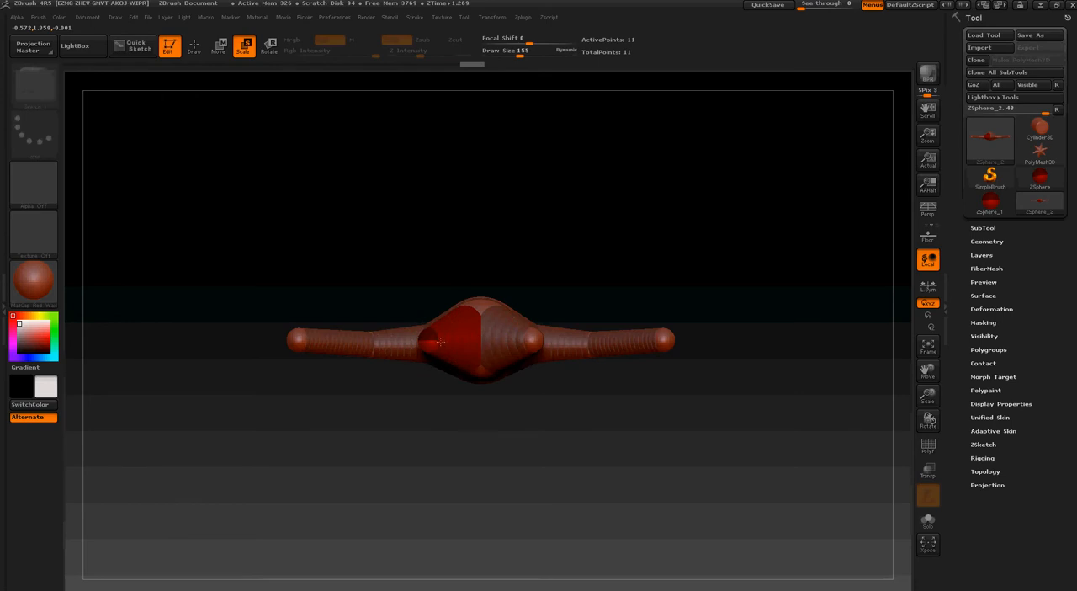
left_click_drag(455, 354, 631, 526)
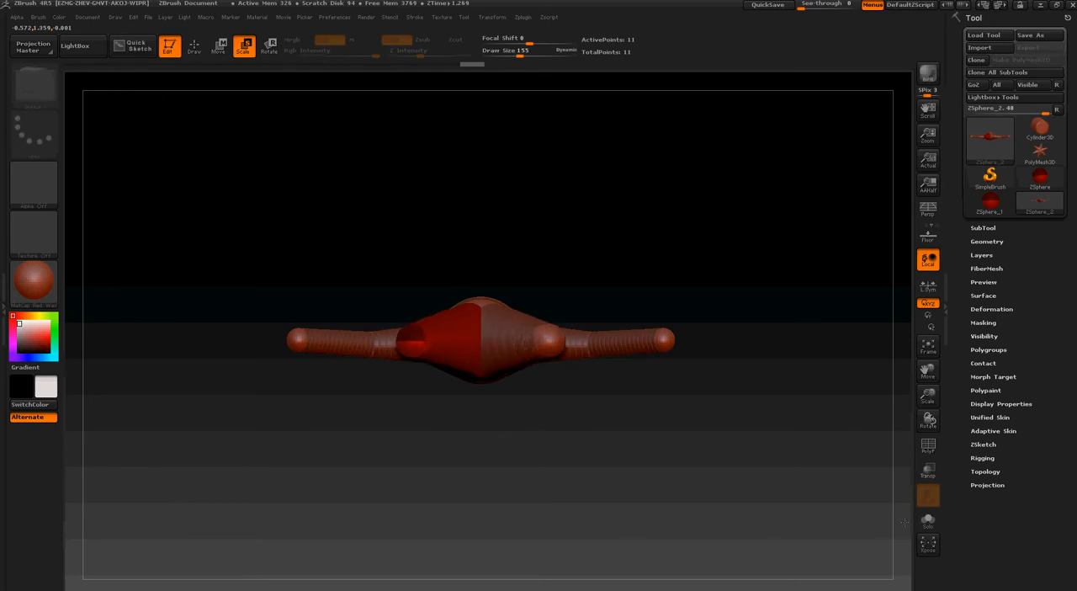
left_click_drag(905, 522, 993, 527)
left_click(217, 47)
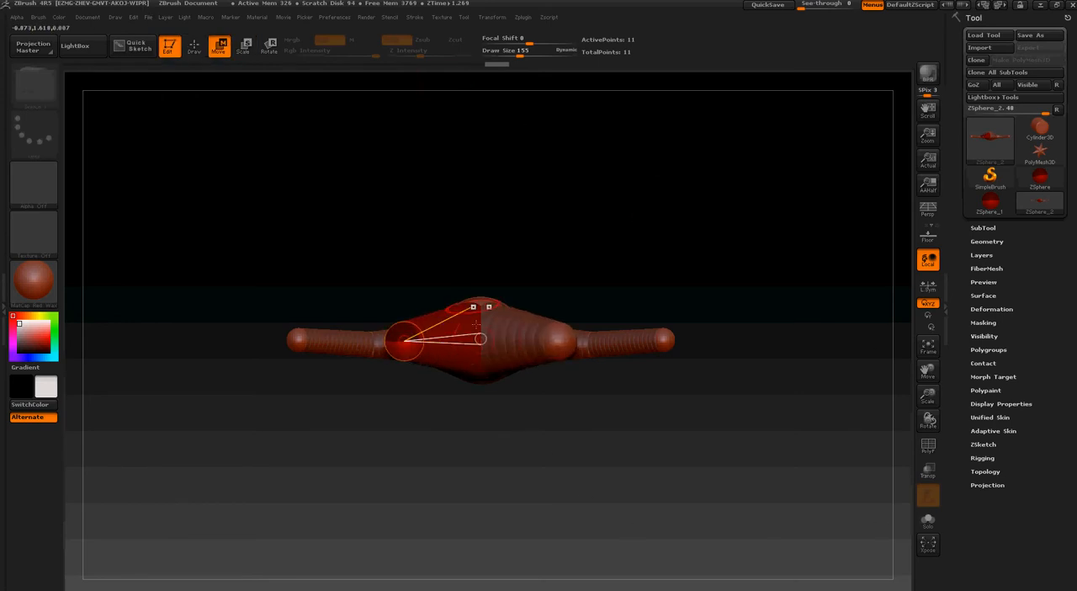
left_click_drag(432, 410, 440, 466, "shift")
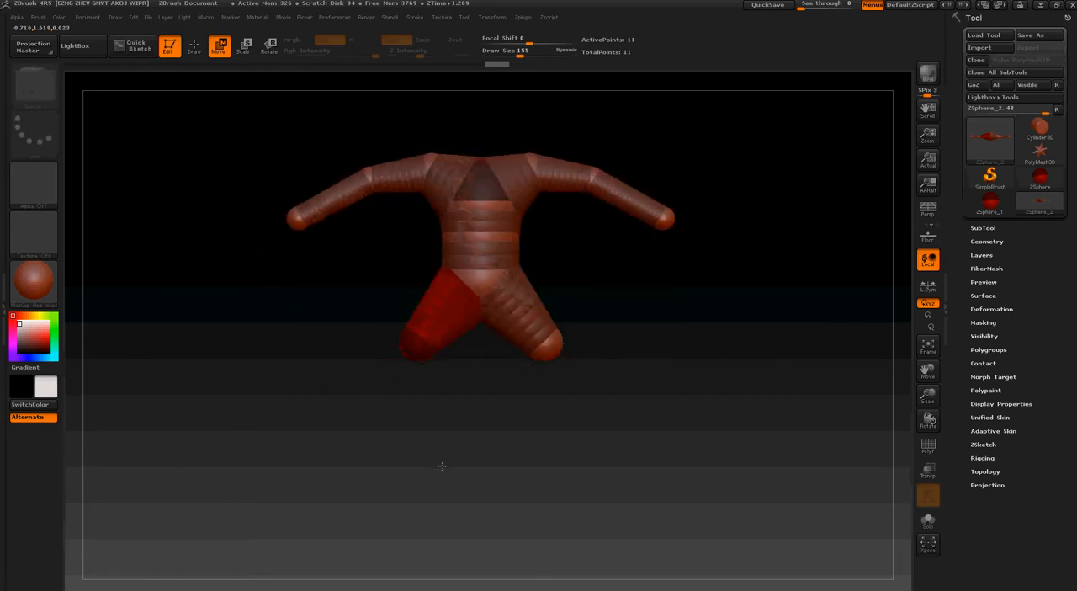
left_click_drag(422, 342, 444, 337)
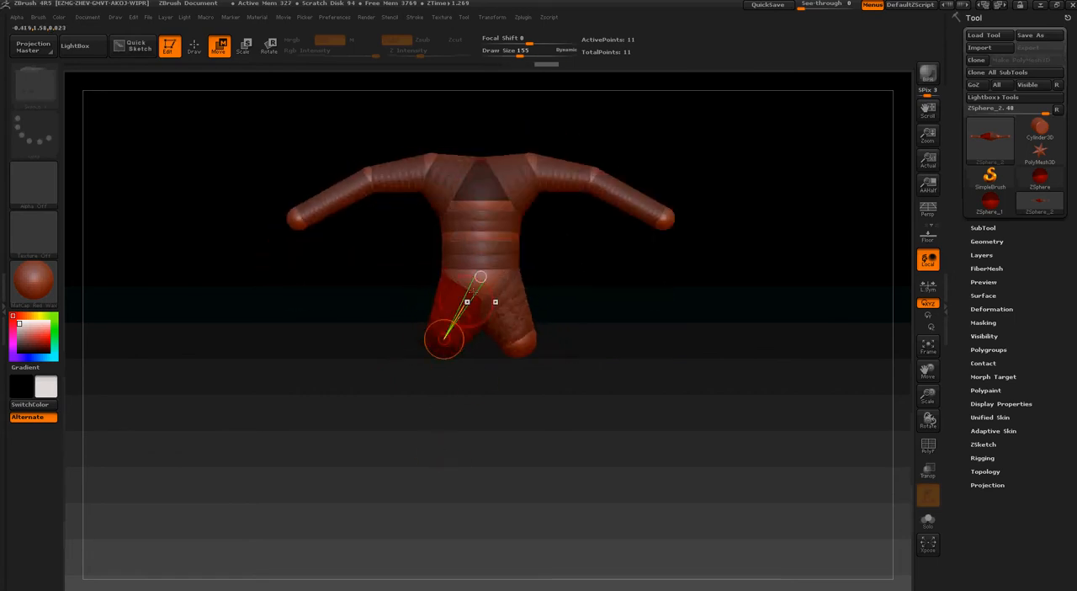
Add a mirrored pair of ZSpheres to the undersides of the knees and move them down and slightly outward as lower legs
left_click(198, 55)
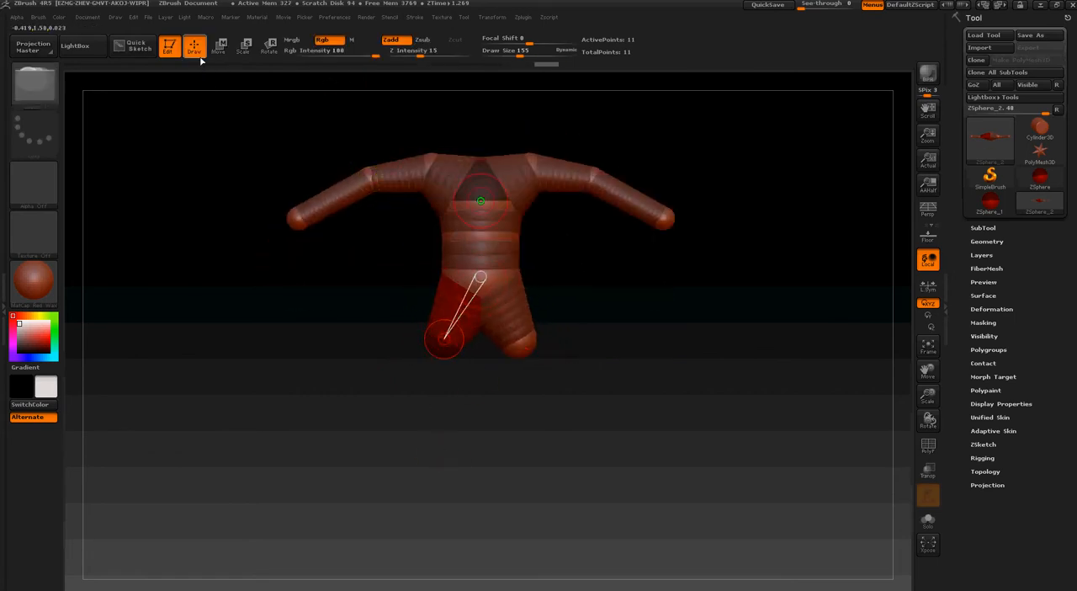
left_click_drag(316, 294, 338, 149)
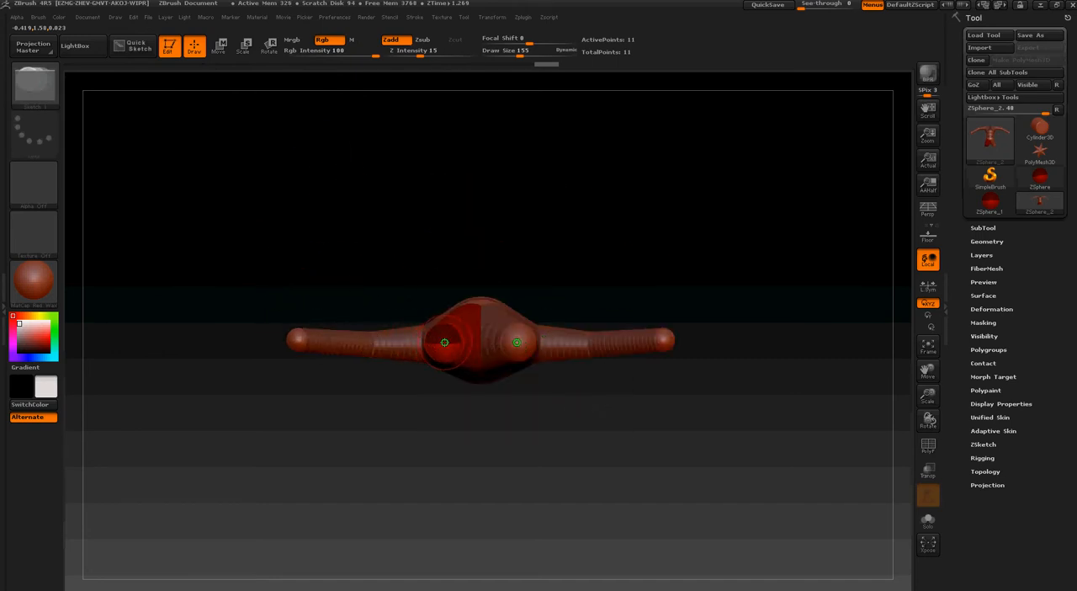
left_click(444, 342)
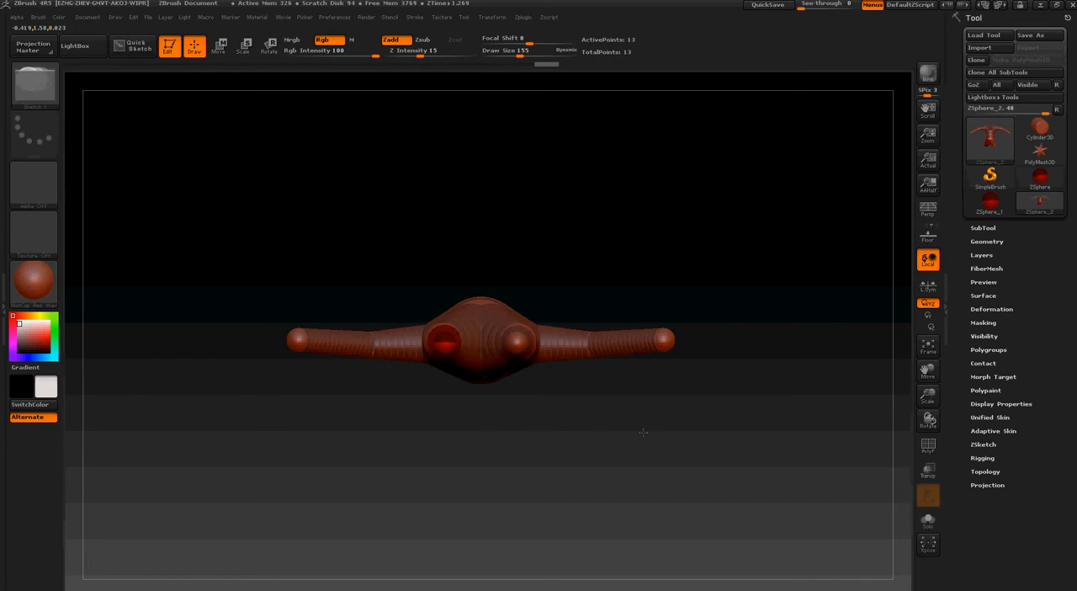
left_click_drag(556, 279, 560, 413)
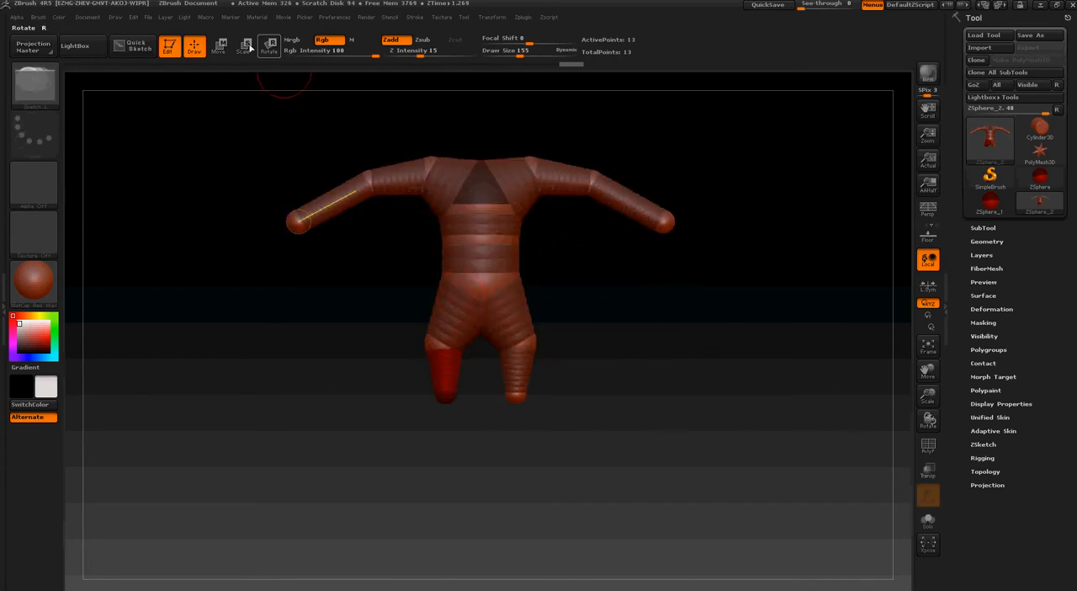
left_click(219, 45)
left_click_drag(440, 397, 434, 439)
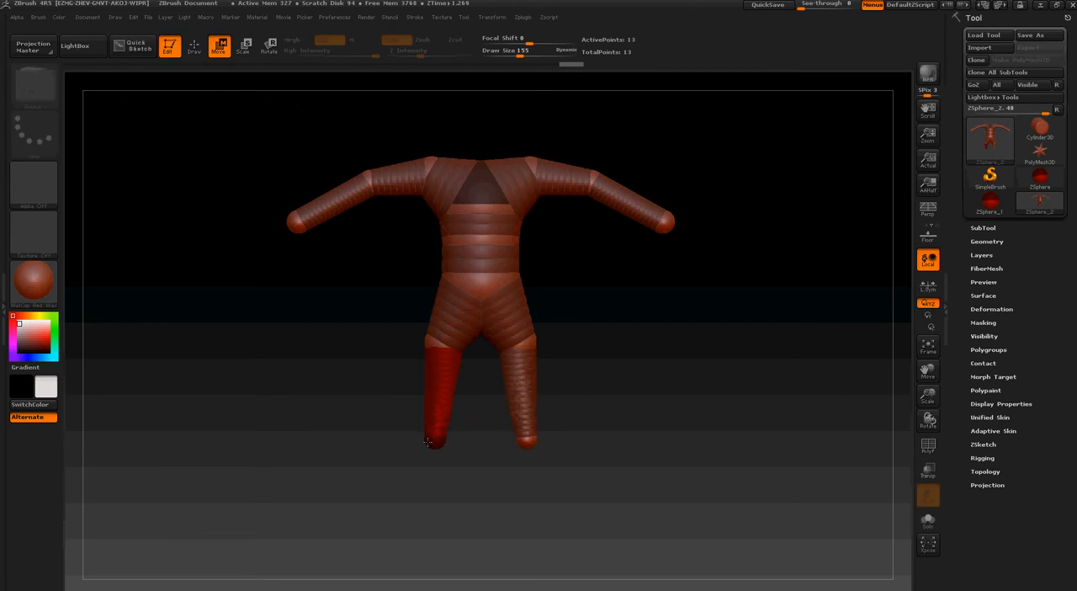
Enlarge the mirrored ankle ZSpheres to thicken the lower legs and fine-tune the placement of the knees and ankles
left_click(246, 49)
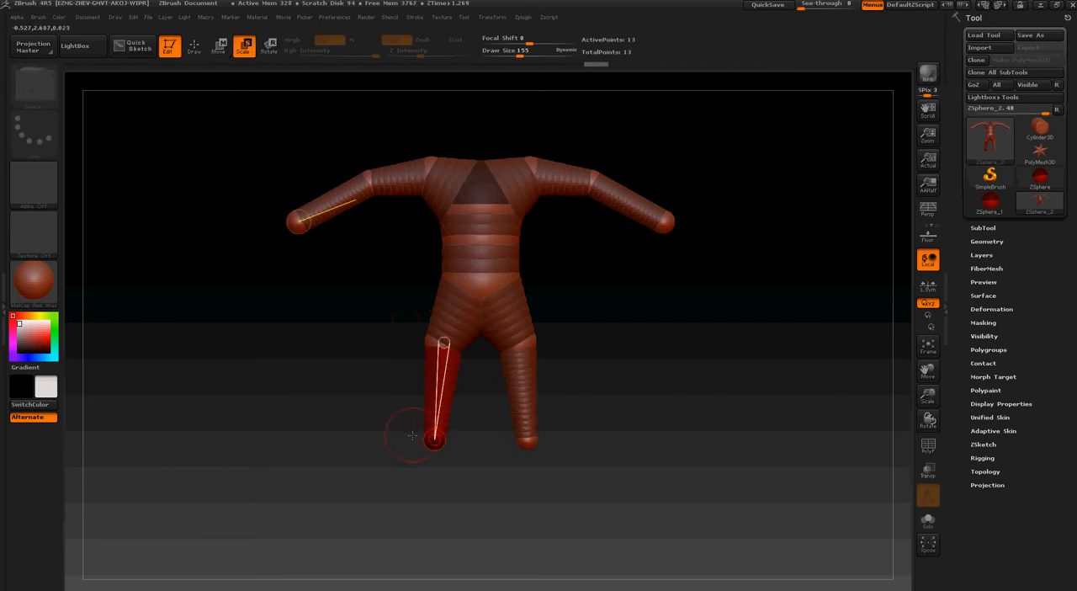
left_click_drag(434, 441, 452, 446)
left_click_drag(860, 554, 862, 555)
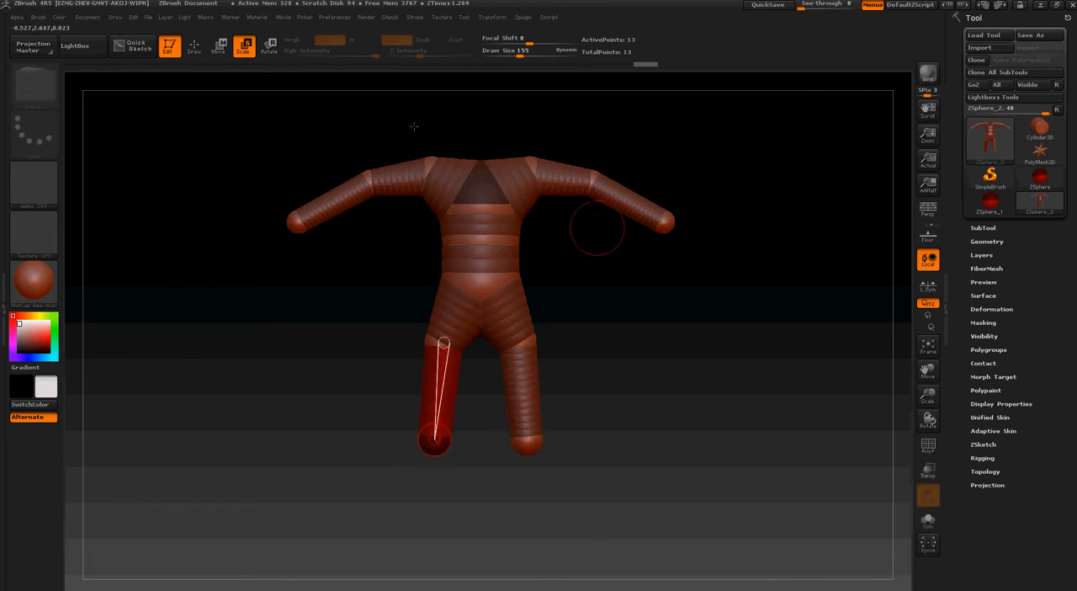
left_click(217, 47)
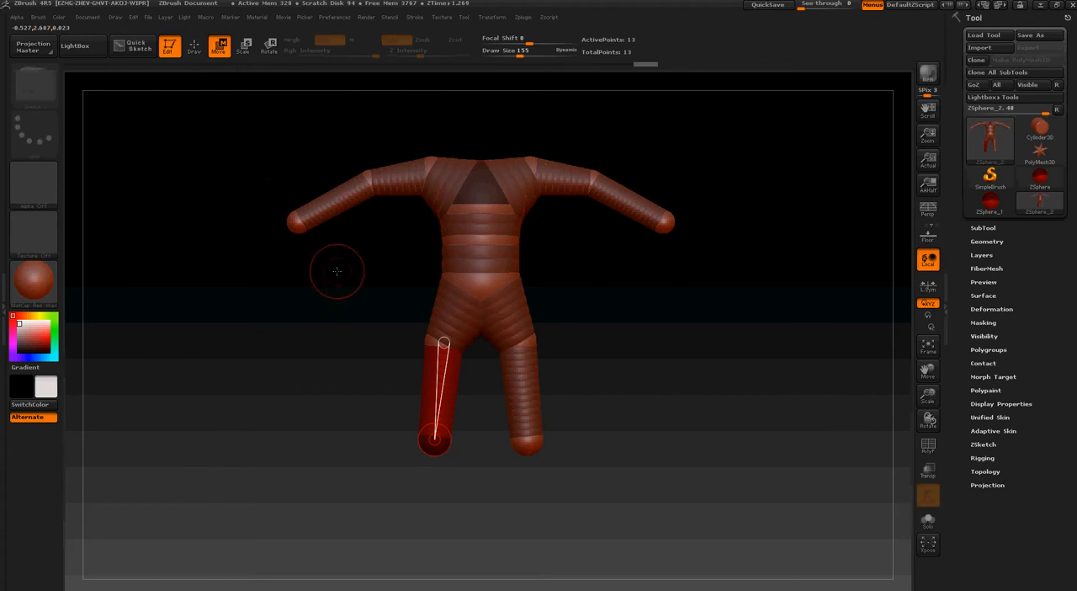
left_click_drag(443, 343, 446, 355)
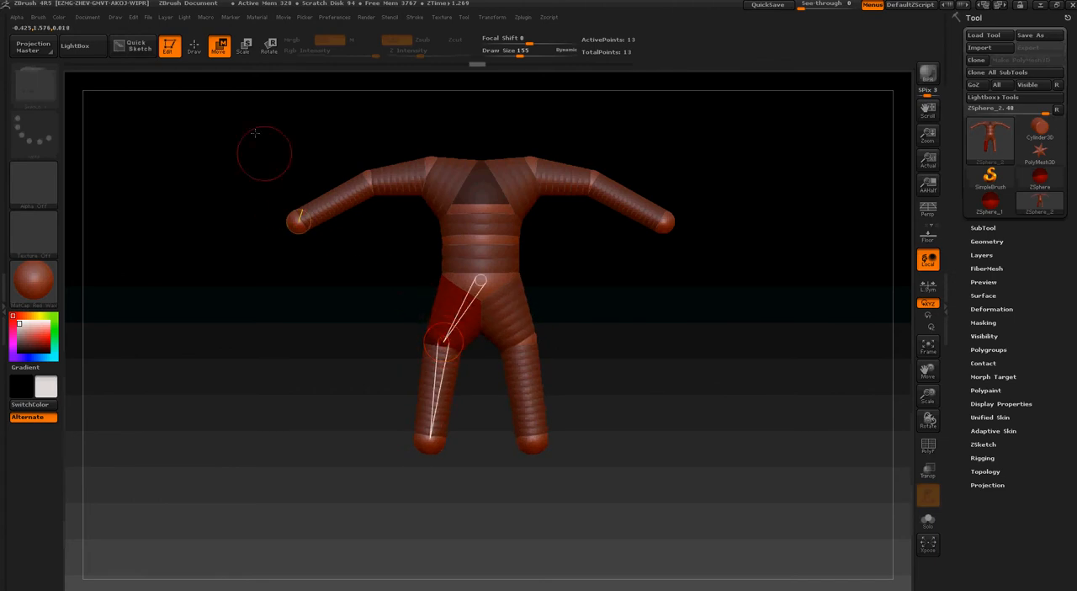
Review an earlier stage in the undo history, return to the latest stage with legs and examine the figure from the side
left_click(195, 48)
left_click(308, 63)
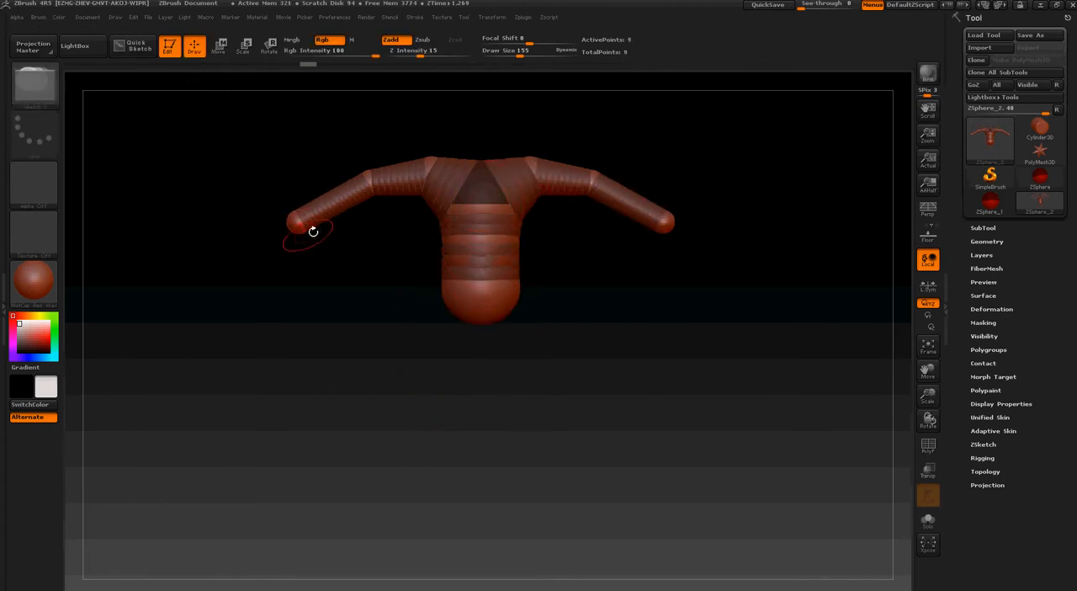
left_click_drag(565, 305, 541, 311)
left_click_drag(339, 65, 481, 67)
left_click_drag(471, 475, 616, 484)
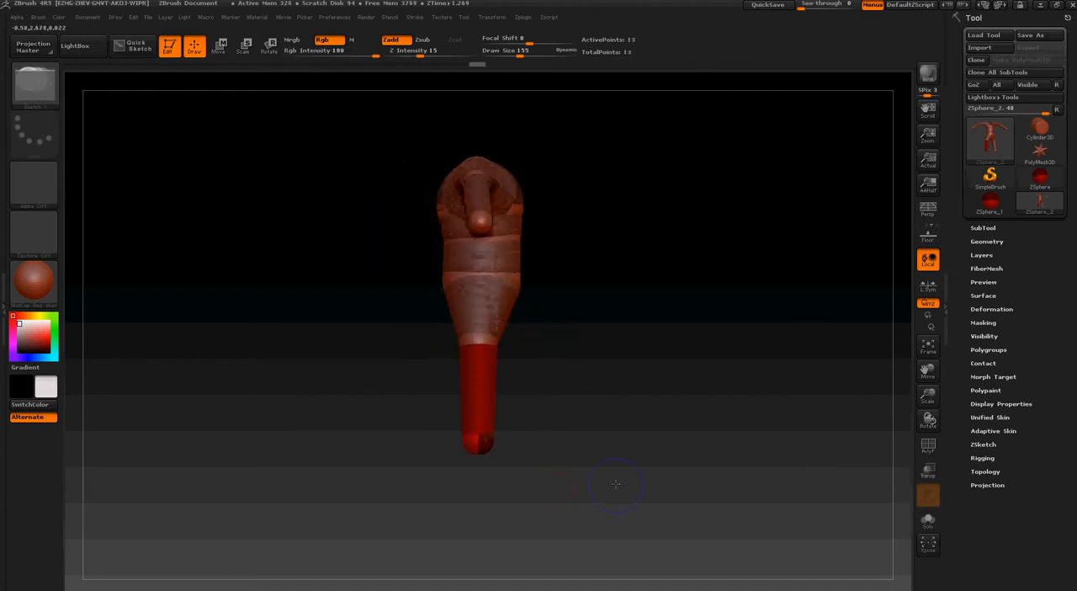
Add a mirrored pair of ZSpheres to the fronts of the ankles, move them forward as feet and reduce the draw size to 101
mouse_move(490, 441)
left_mouse_down("shift")
mouse_move(437, 440)
mouse_move(497, 448)
mouse_move(404, 370)
mouse_move(353, 253)
left_mouse_up("shift")
left_click(221, 47)
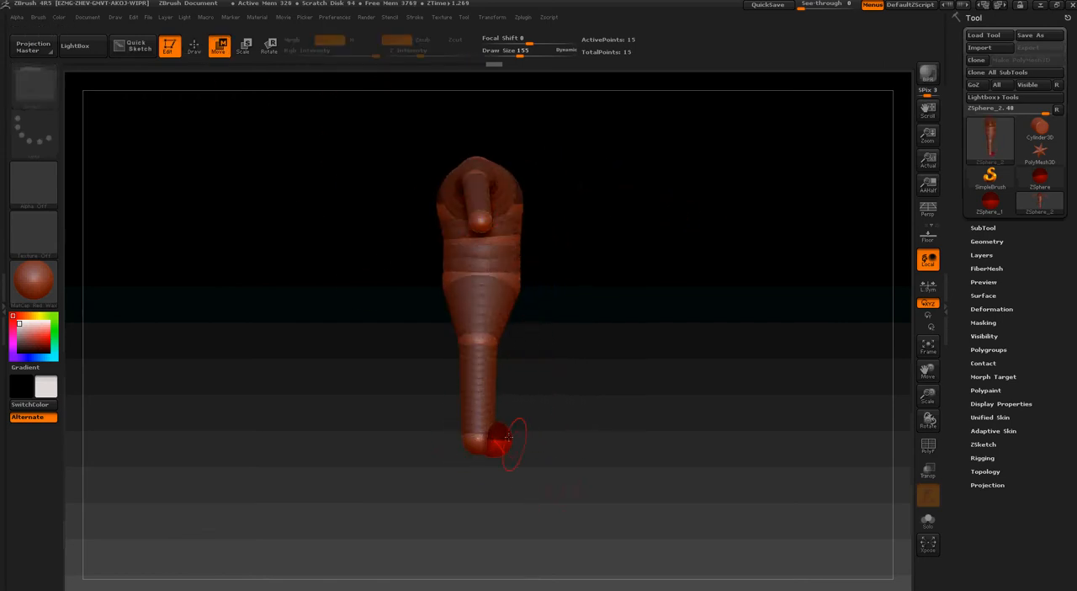
mouse_move(499, 438)
left_mouse_down()
mouse_move(511, 434)
mouse_move(478, 437)
mouse_move(535, 441)
mouse_move(542, 430)
left_mouse_up()
key("bracketleft")
key("bracketleft")
key("bracketleft")
key("bracketleft")
key("bracketleft")
left_click(247, 46)
key("w")
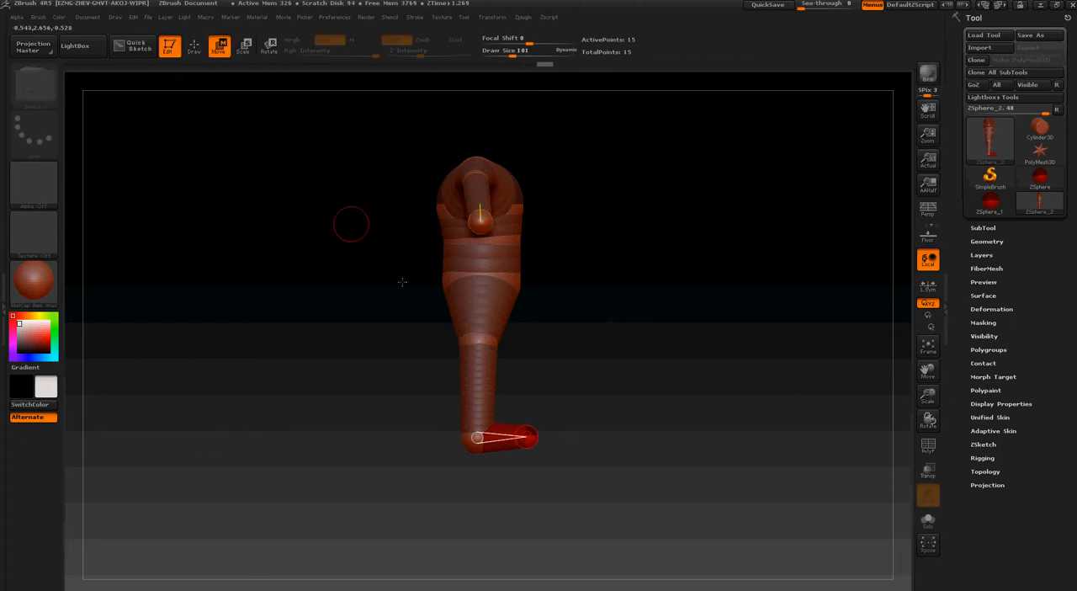
Preview the adaptive skin of the figure with its feet from the front and return to the ZSpheres
left_click_drag(671, 386, 530, 399)
left_click_drag(643, 437, 754, 204)
key("a")
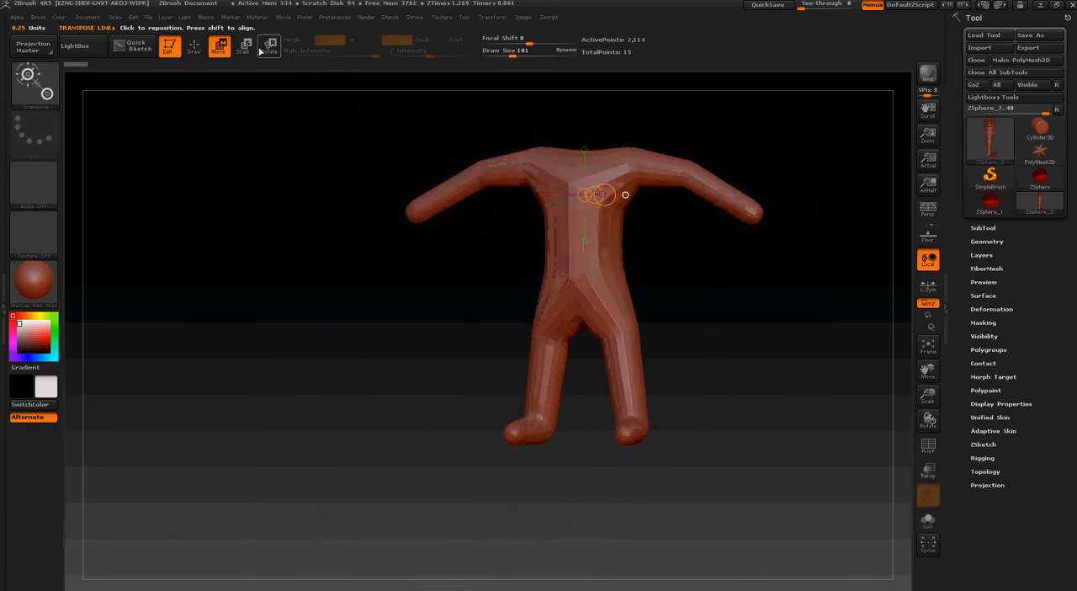
key("a")
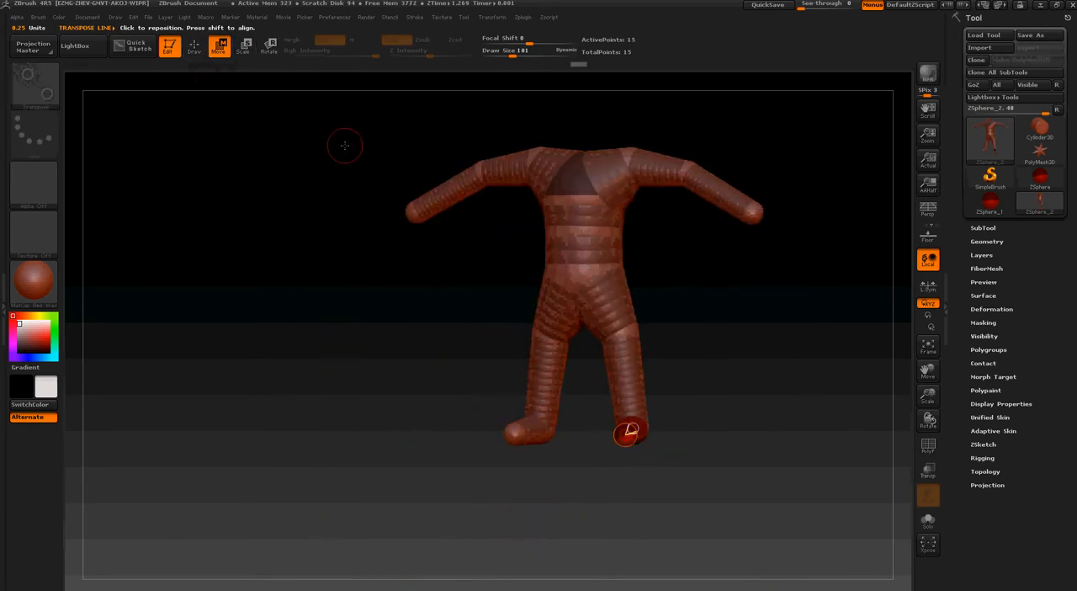
Add a centred ZSphere on top of the upper chest, between the shoulders, as the base of the neck
left_click_drag(345, 145, 367, 155)
left_click_drag(524, 179, 581, 320)
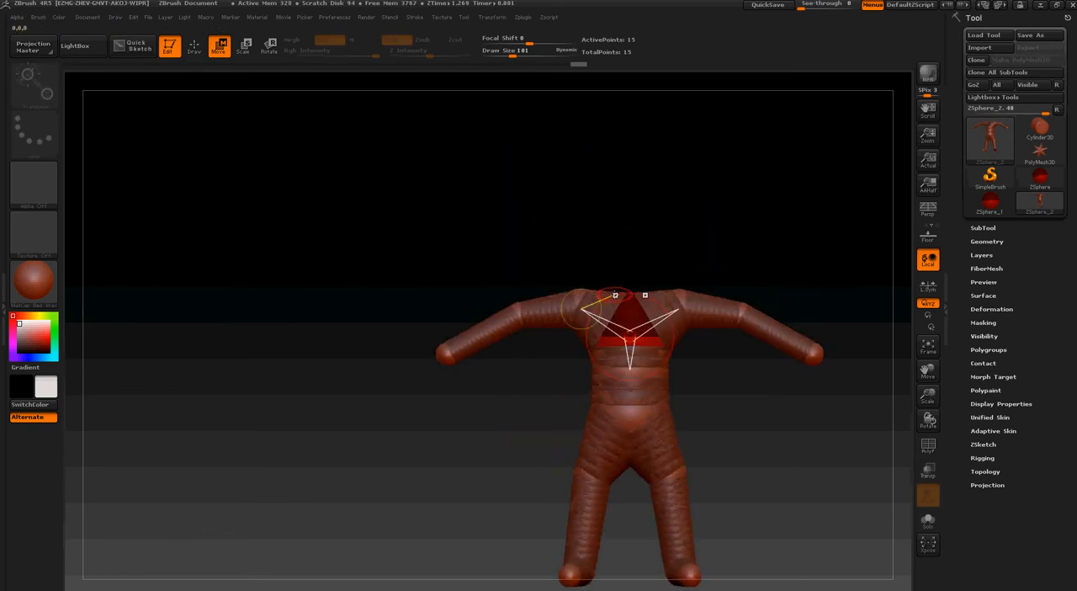
left_click_drag(609, 286, 610, 418)
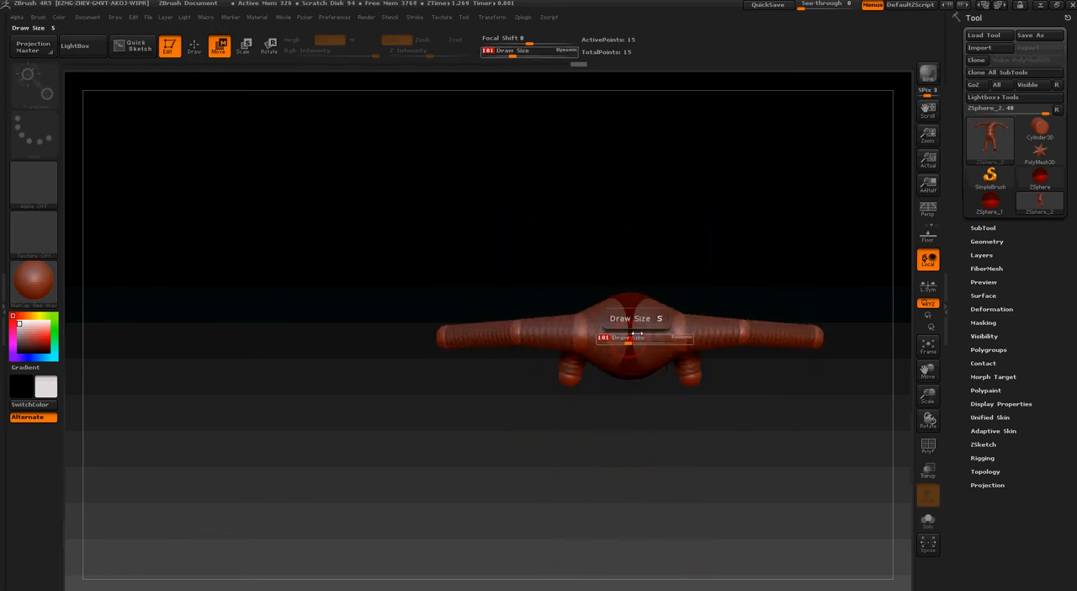
key("q")
mouse_move(300, 80)
left_mouse_down()
mouse_move(302, 101)
mouse_move(447, 230)
left_mouse_up()
right_click_drag(622, 323, 626, 402)
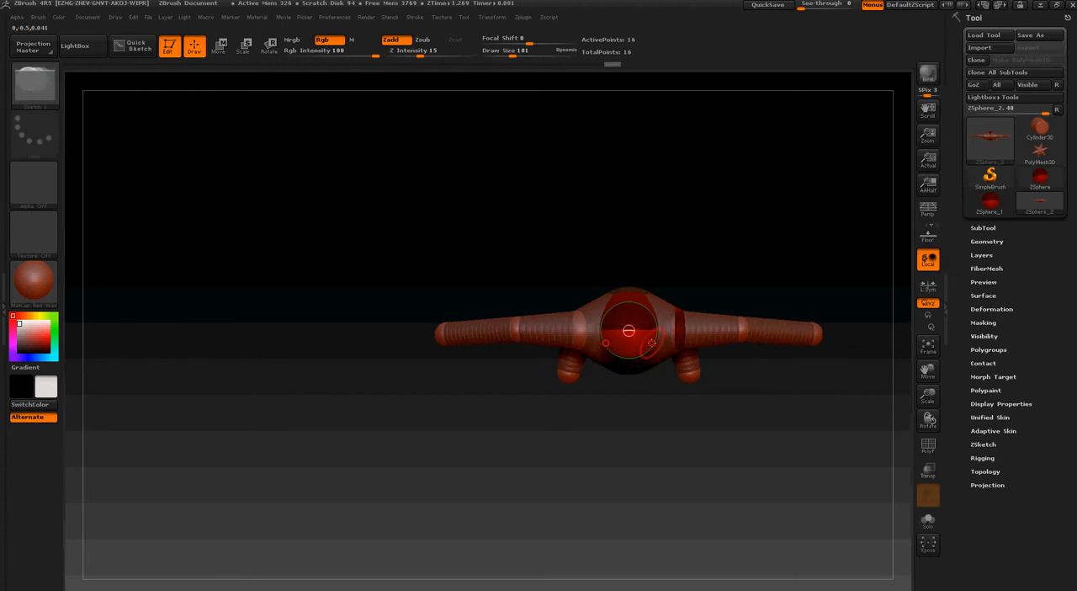
right_click_drag(653, 345, 642, 204)
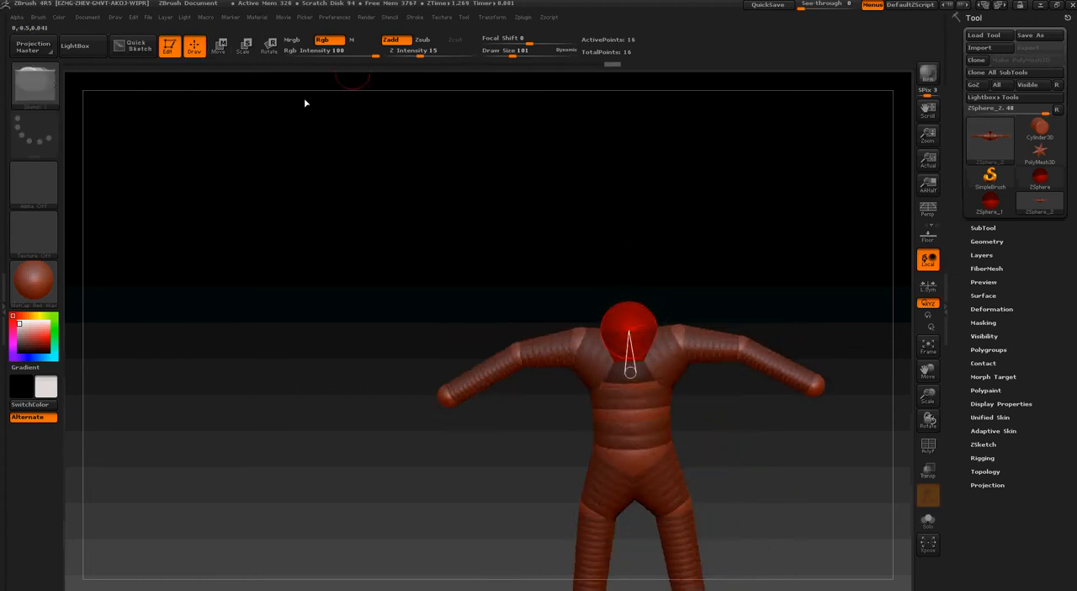
Add another centred ZSphere on top of the neck base to extend the neck upward
left_click_drag(306, 103, 603, 346)
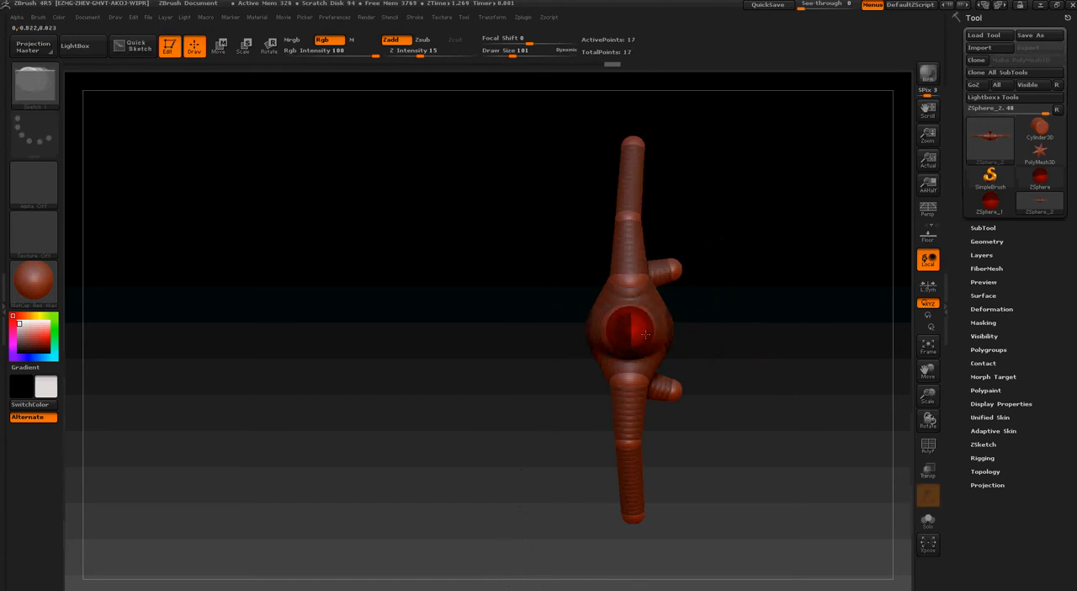
right_click_drag(644, 334, 543, 401)
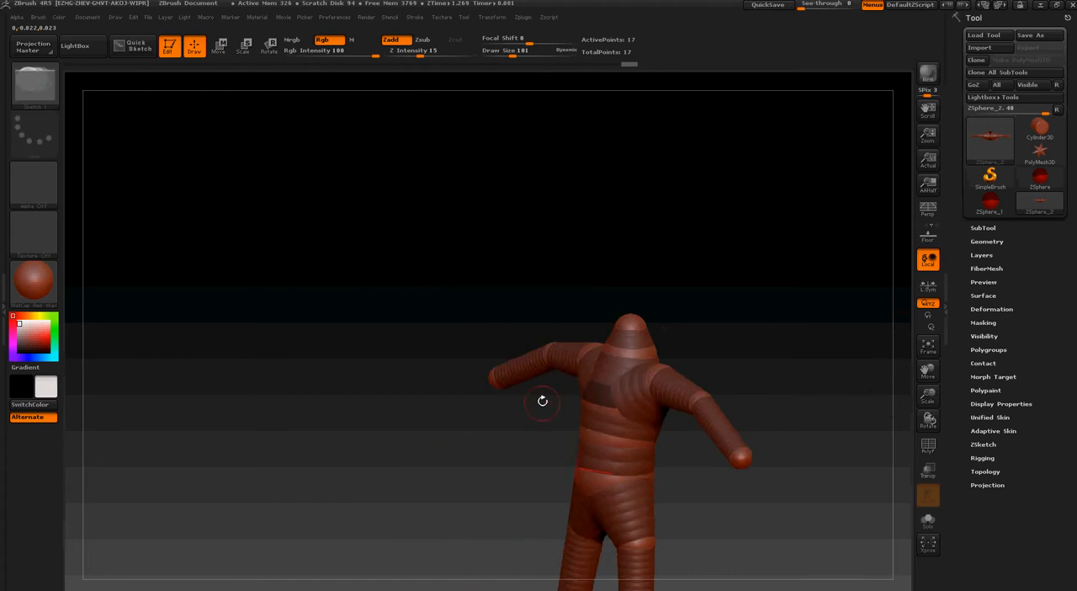
left_click_drag(543, 400, 568, 385, "shift")
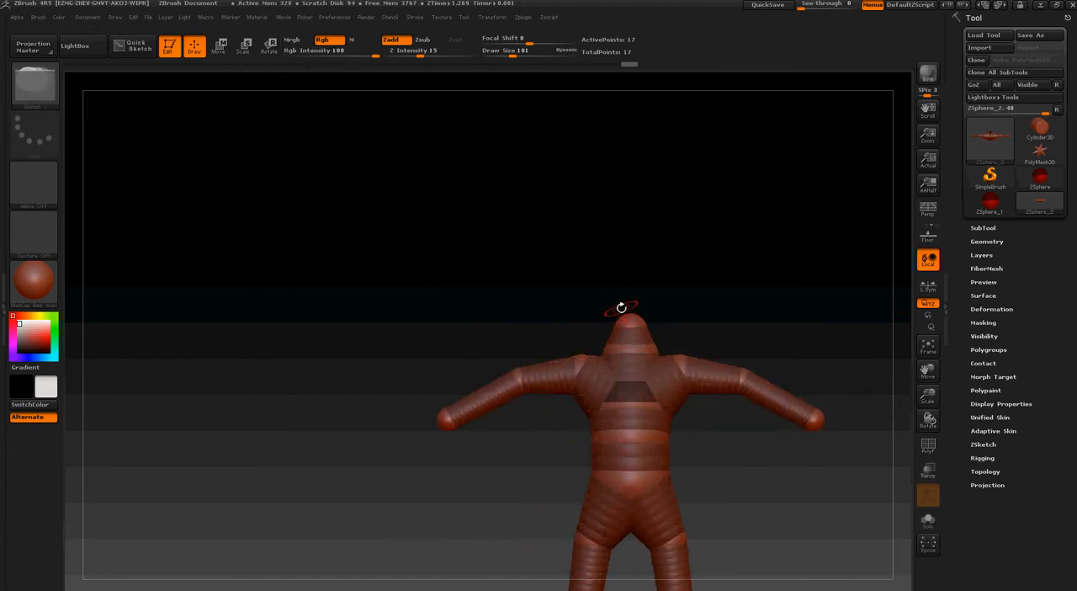
right_click_drag(628, 334, 637, 312)
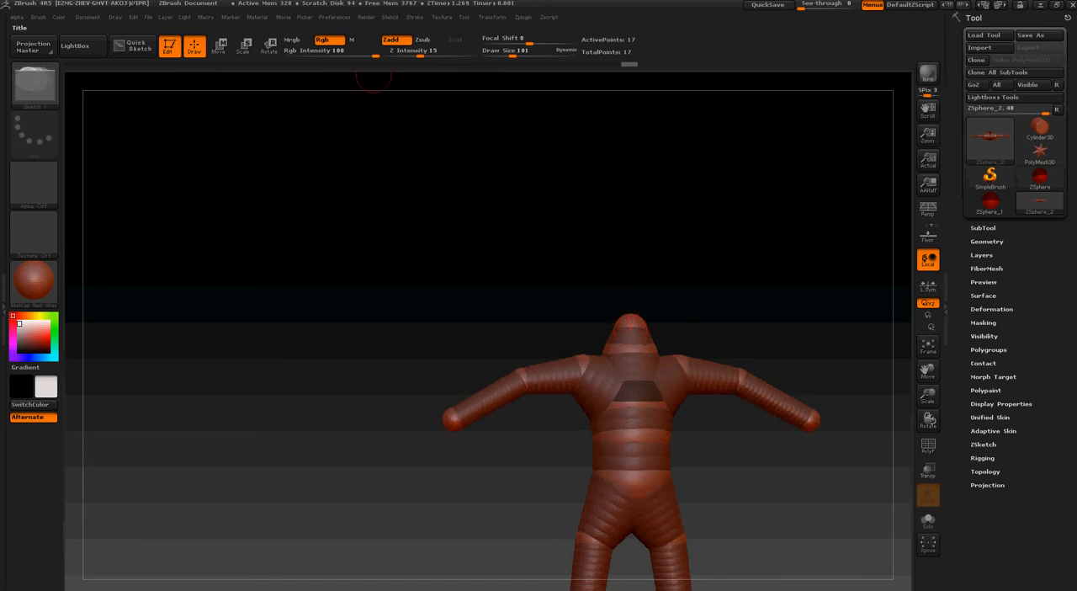
Scale down the neck-base ZSphere and resize the one above it to give the neck an even thickness
left_click(244, 50)
left_click_drag(658, 355, 646, 350)
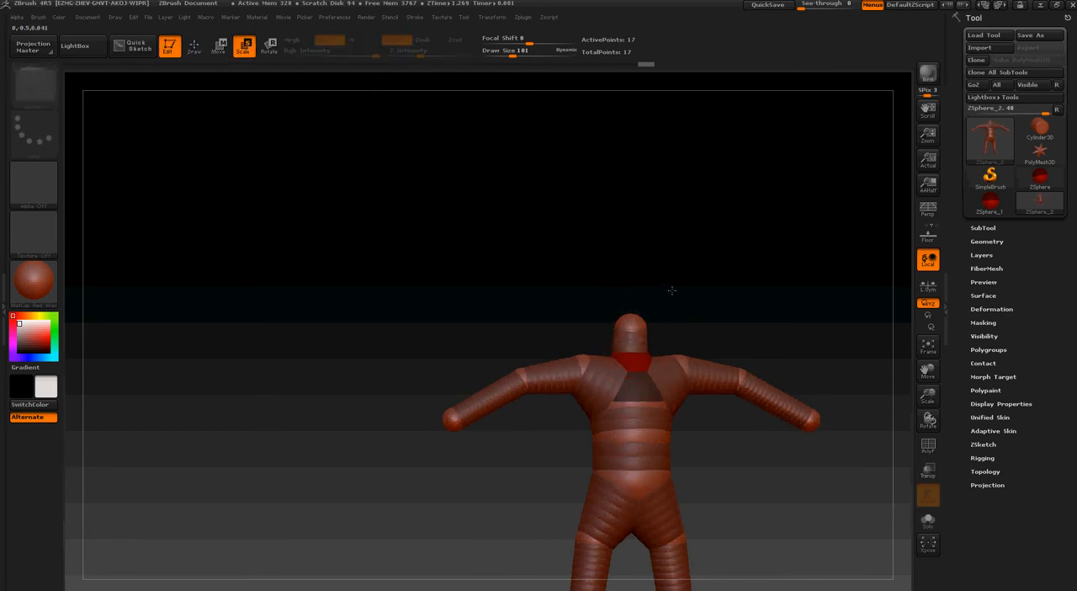
left_click_drag(668, 306, 653, 301)
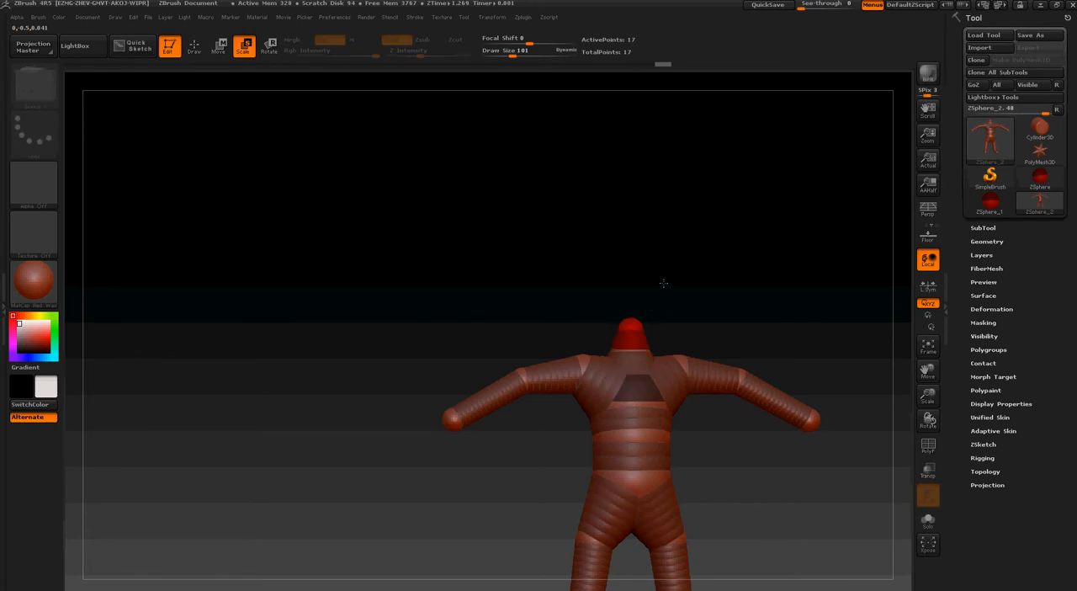
left_click_drag(347, 555, 467, 409)
left_click_drag(421, 337, 360, 257, "shift")
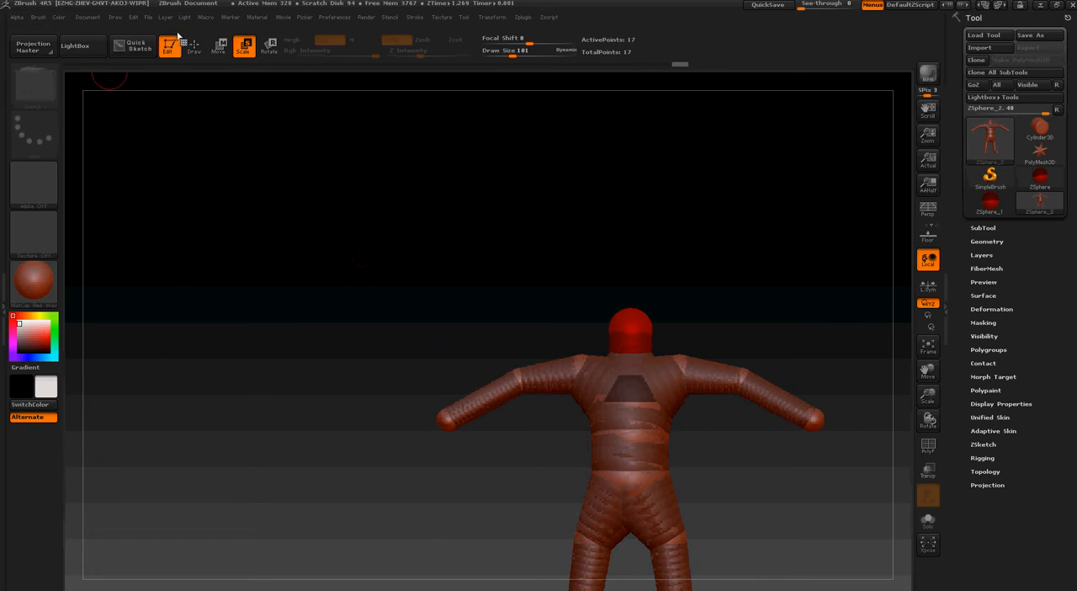
Adjust the height of the topmost neck ZSphere and check the figure's adaptive skin
left_click(220, 46)
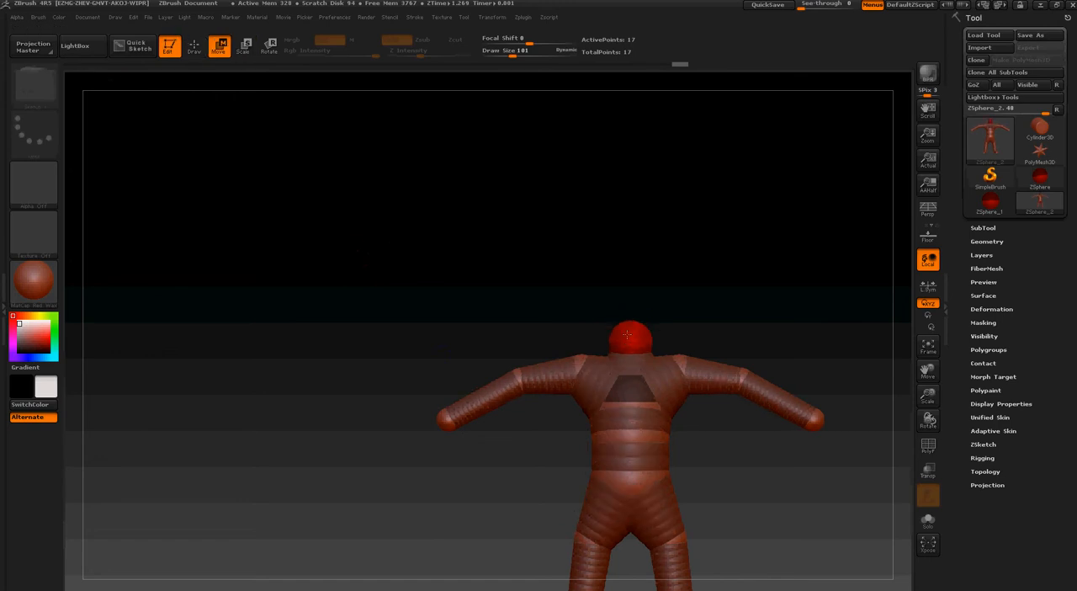
mouse_move(465, 254)
left_mouse_down()
mouse_move(490, 262)
mouse_move(461, 252)
left_mouse_up()
key("a")
key("a")
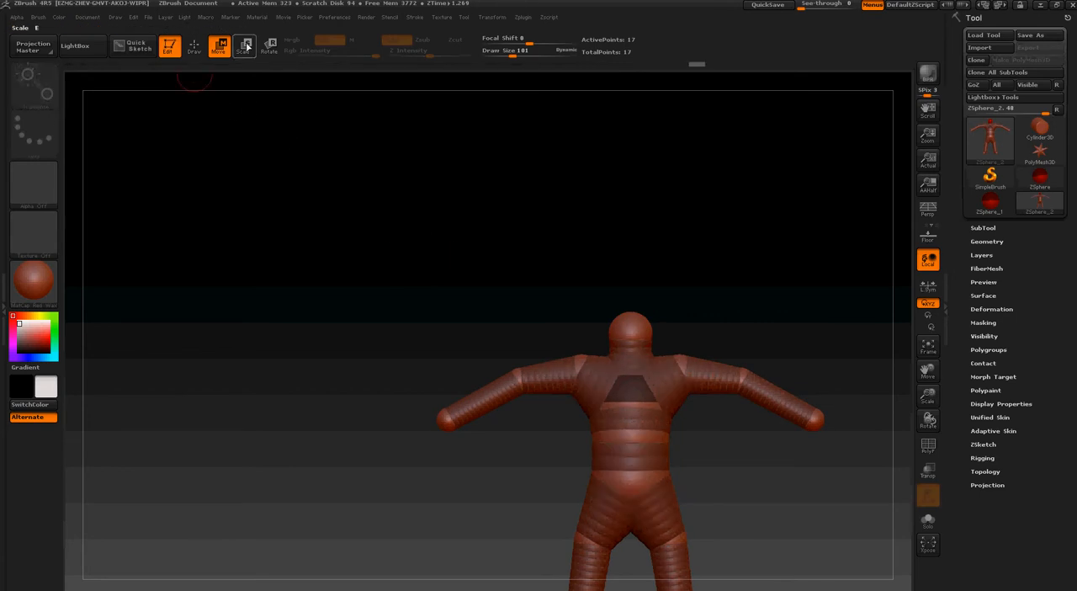
Add a centred ZSphere on top of the neck, raise it and enlarge it into a round head wider than the neck
left_click(193, 46)
left_click_drag(440, 236, 495, 318)
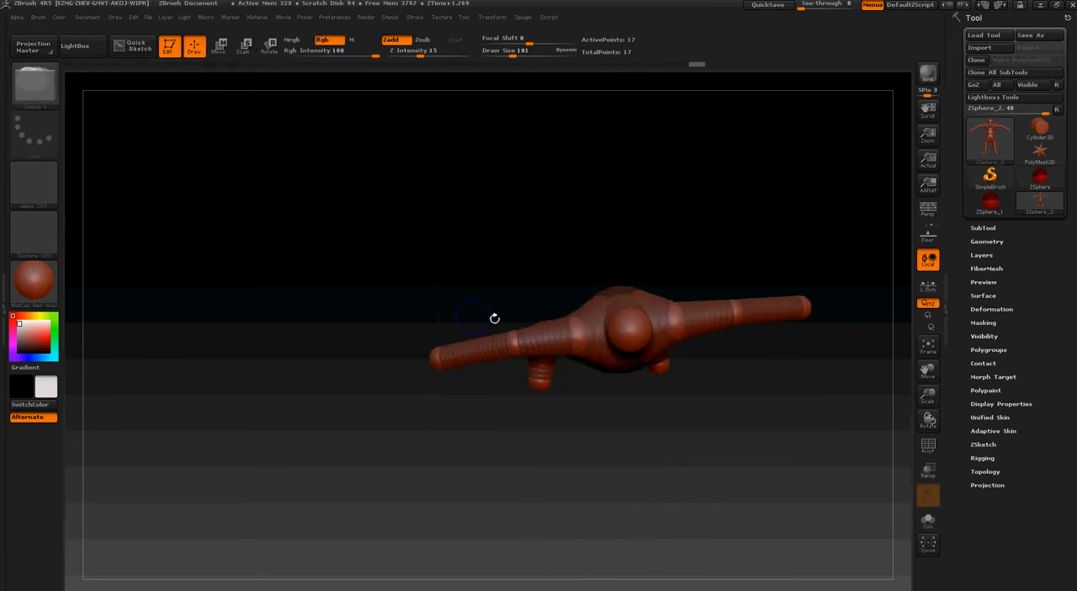
left_click(632, 329)
left_click_drag(631, 249, 642, 185)
left_click(242, 46)
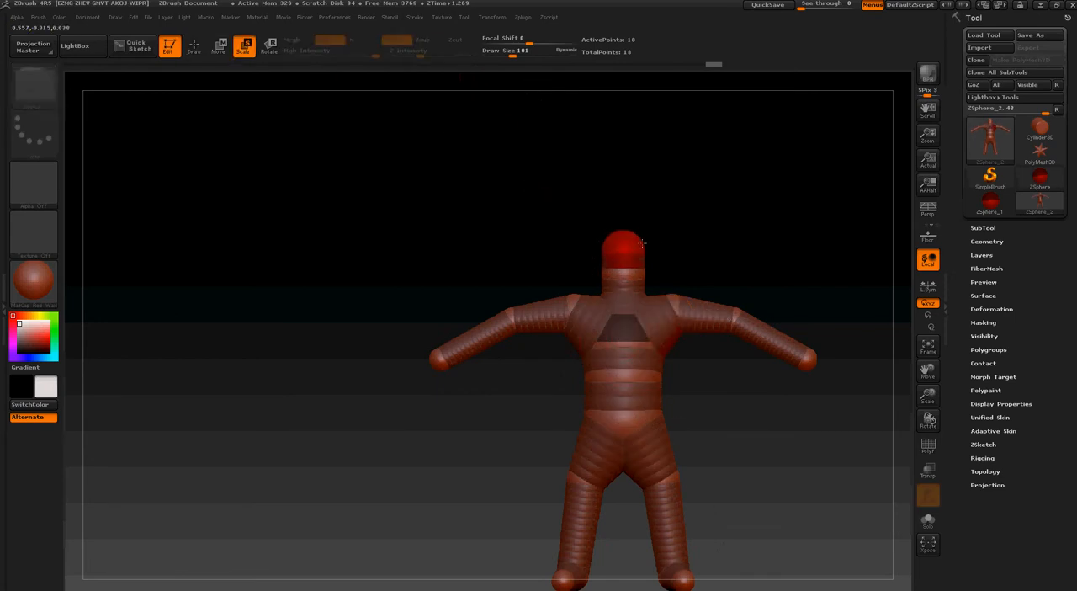
left_click_drag(608, 256, 365, 310)
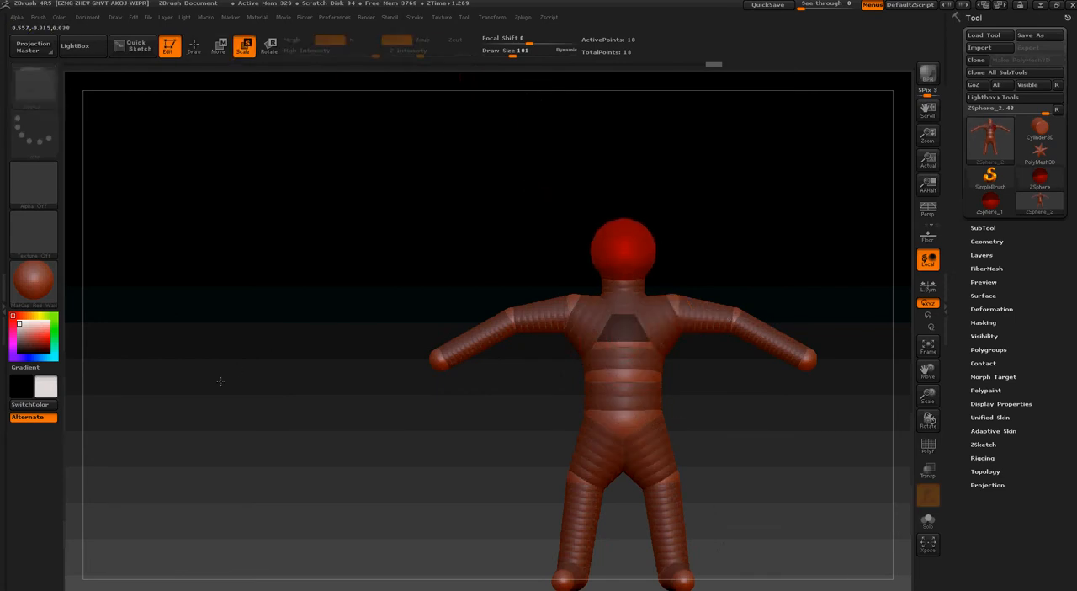
Preview the adaptive skin of the figure with its head and return to the ZSpheres
key("a")
left_click_drag(302, 327, 529, 289)
key("a")
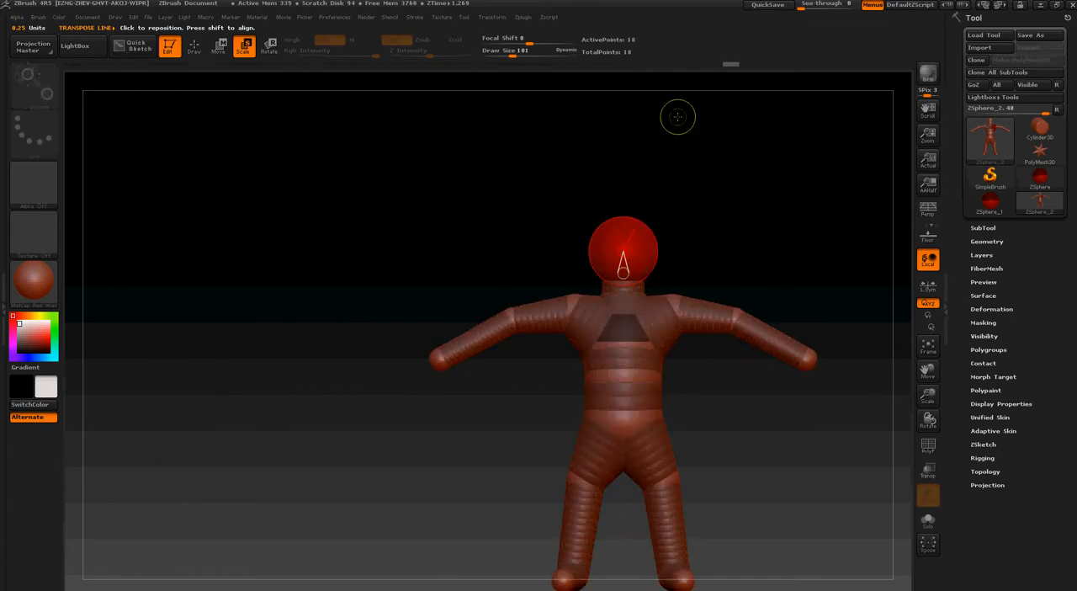
Undo the last head enlargement and add a small centred ZSphere to the middle of the face as a nose
left_click_drag(678, 118, 612, 253, "alt")
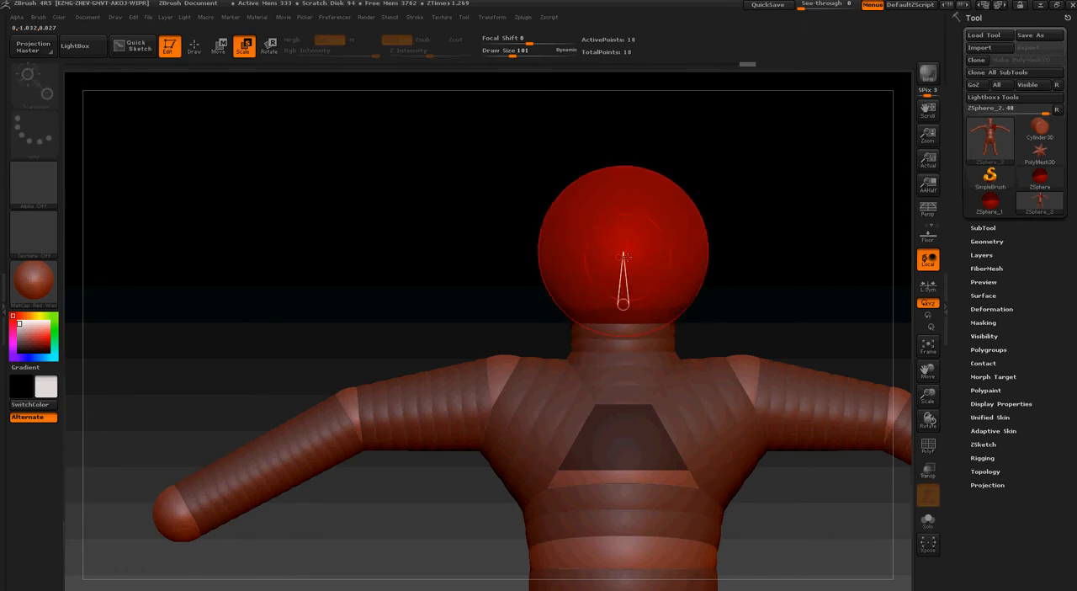
key("ctrl+z")
left_click(194, 48)
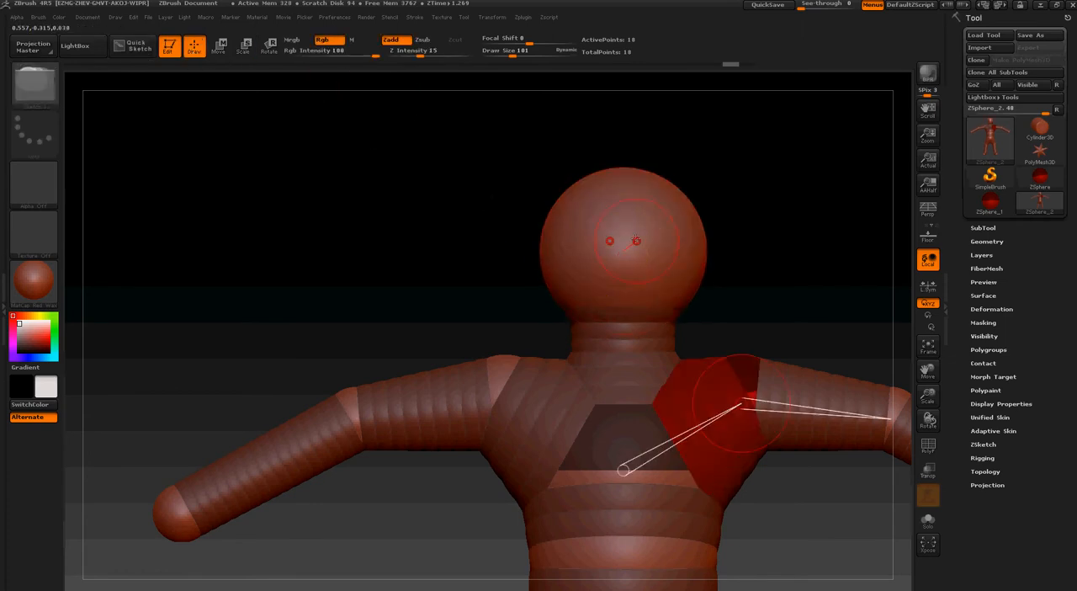
left_click_drag(622, 242, 635, 249)
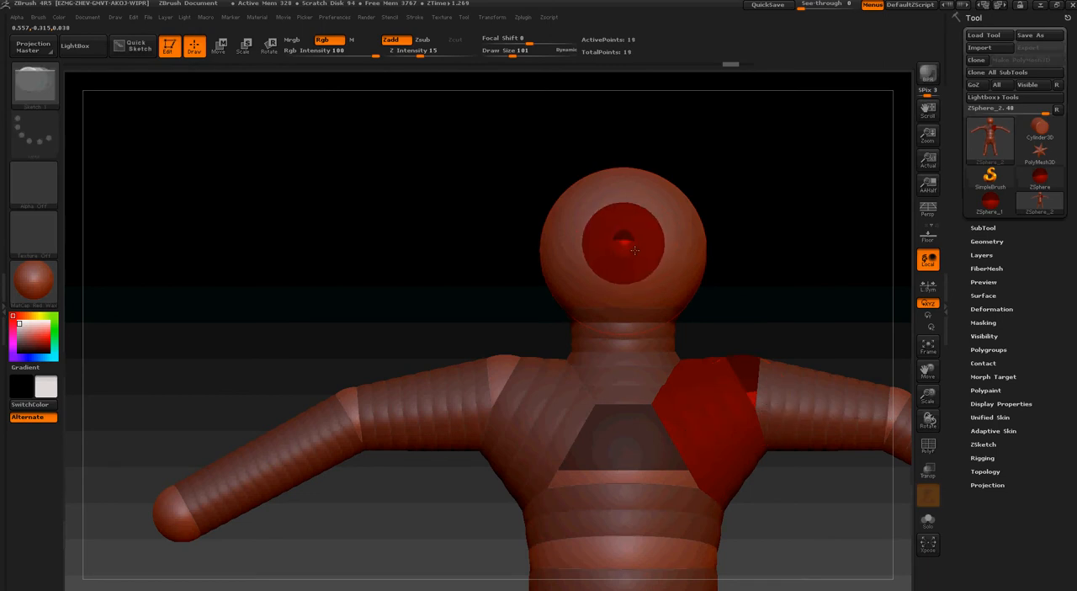
left_click(218, 47)
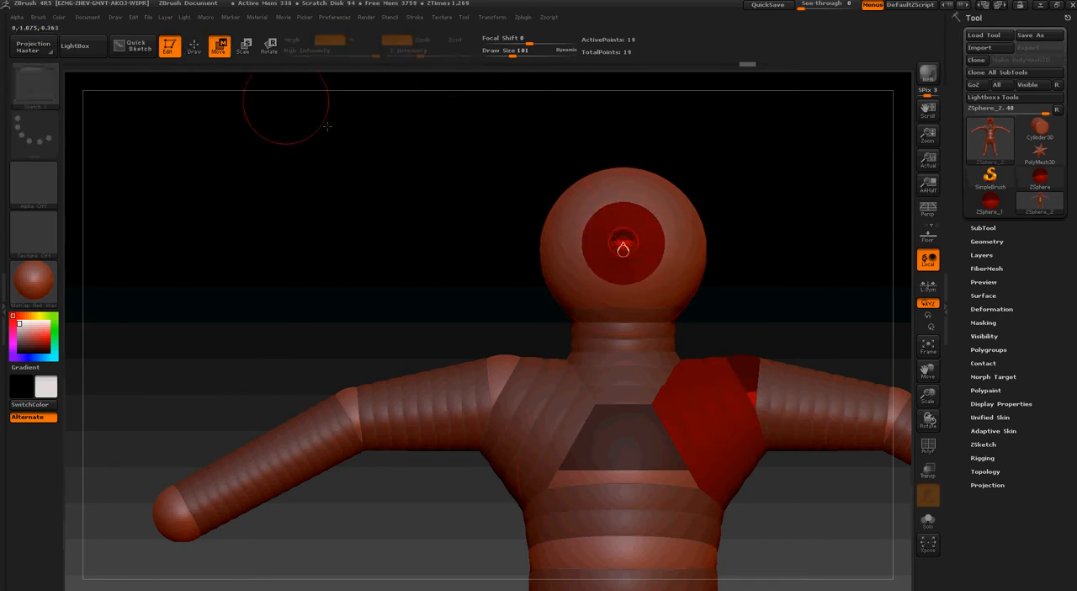
left_click(194, 47)
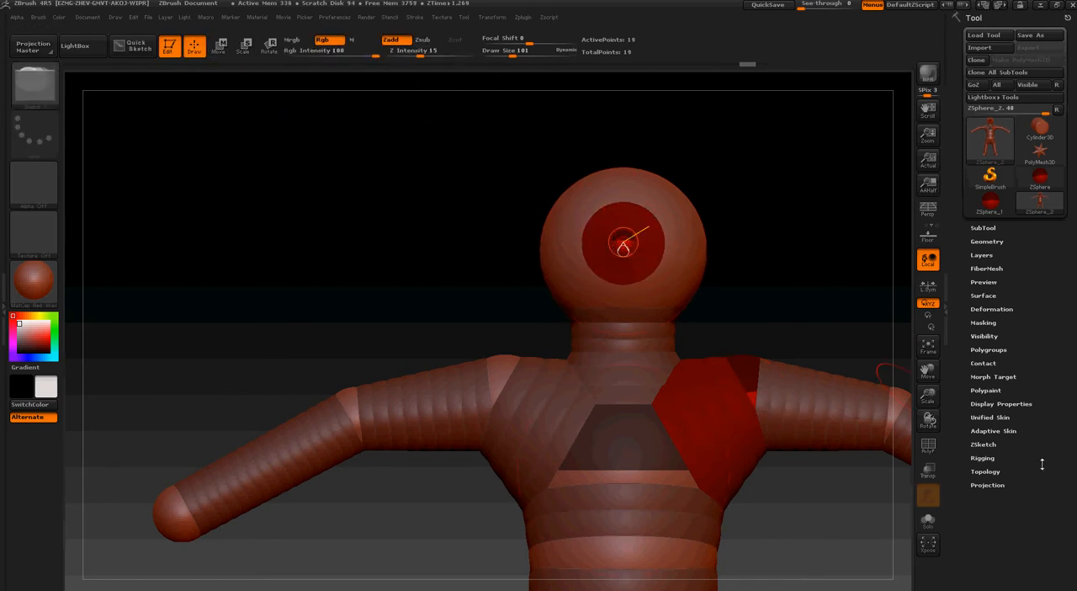
Look through the Rigging and Topology settings and toggle Edit Topology
left_click(1008, 470)
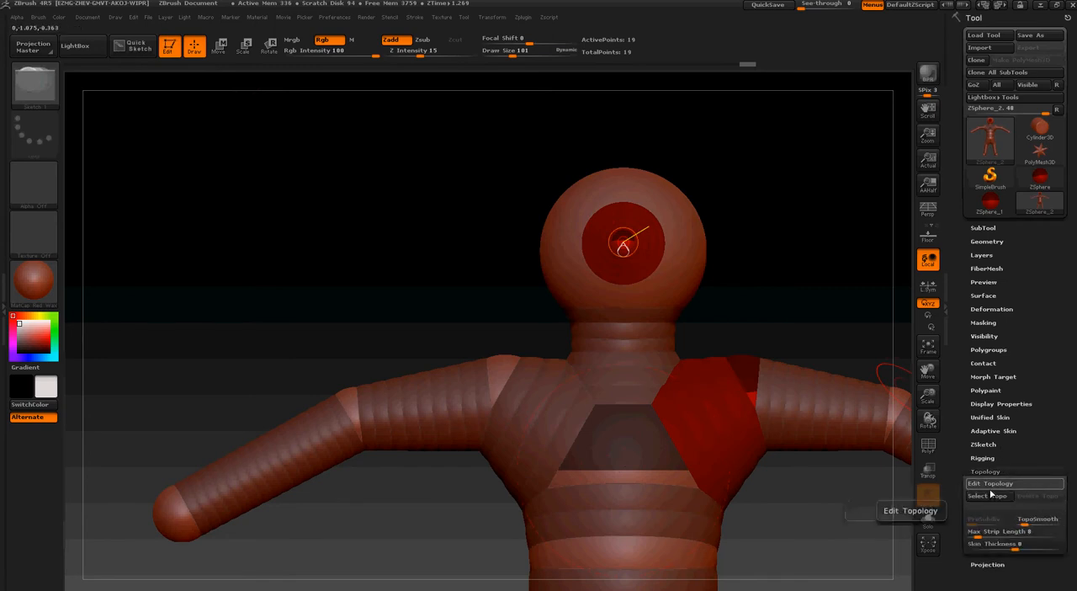
left_click(982, 458)
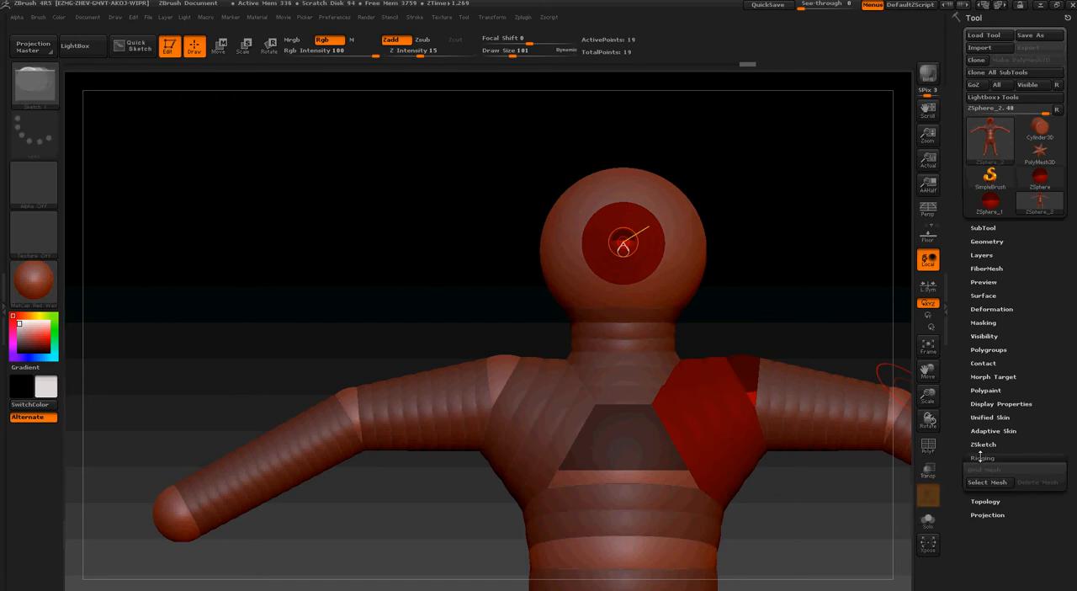
left_click(998, 502)
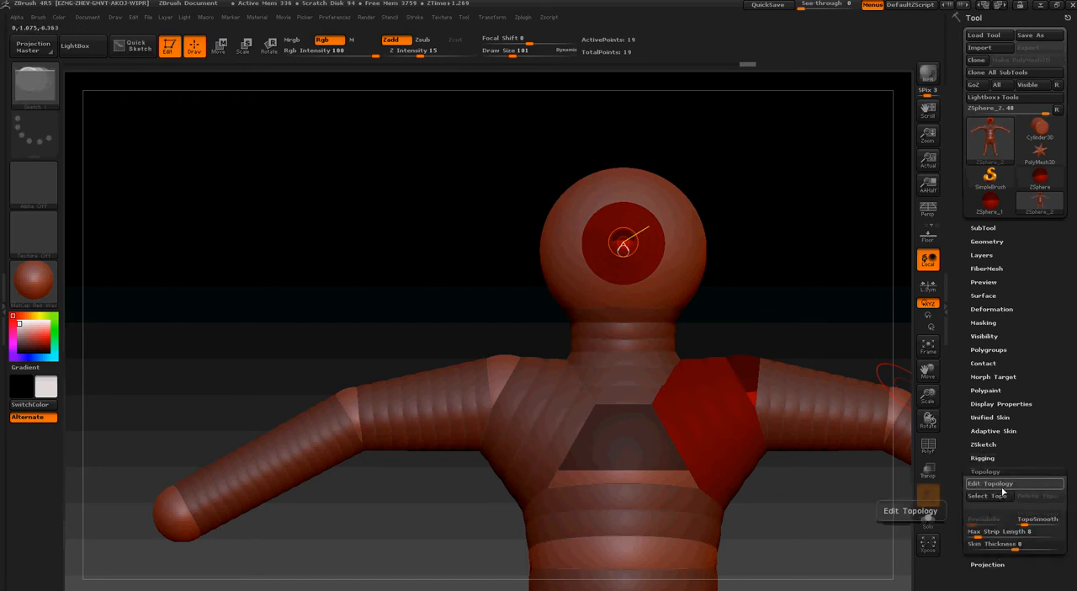
left_click(1001, 485)
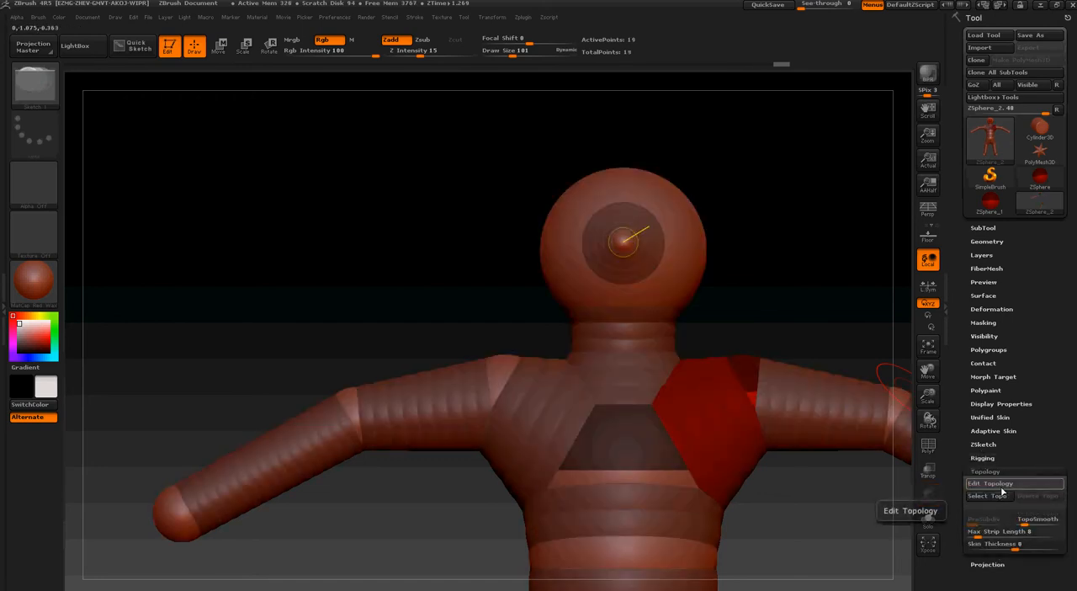
Add a mirrored pair of ZSpheres beside the nose as eyes, push them into the head and check the adaptive skin
left_click(683, 220)
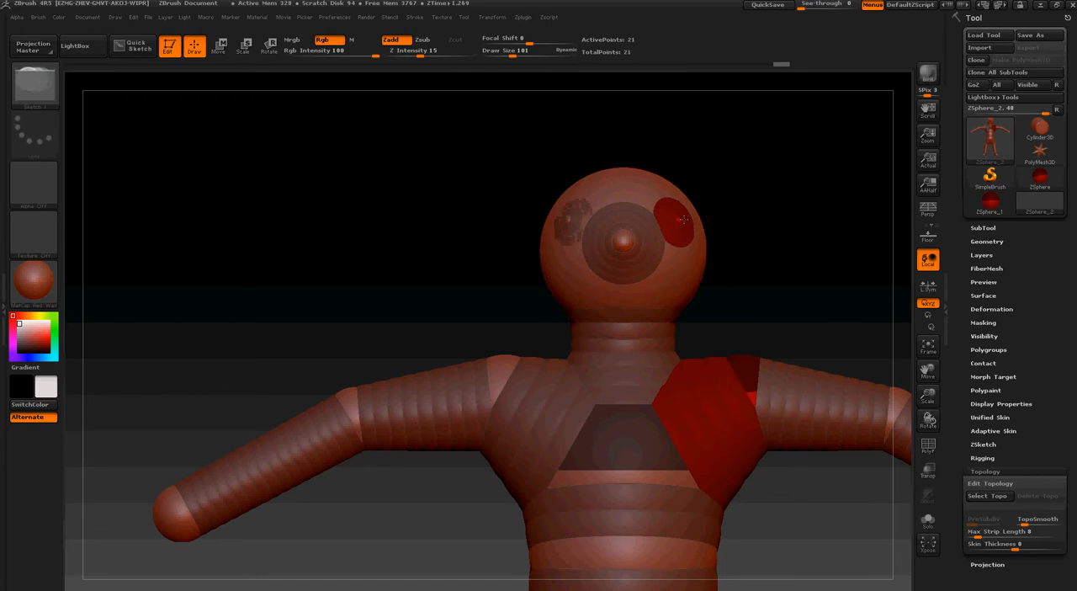
left_click(218, 45)
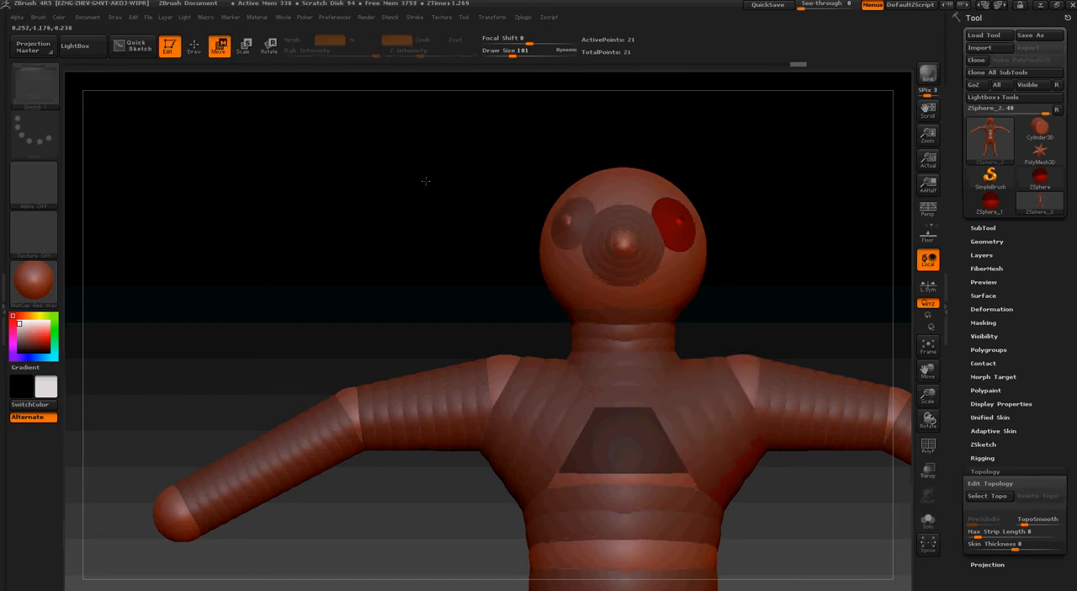
left_click_drag(426, 180, 404, 194)
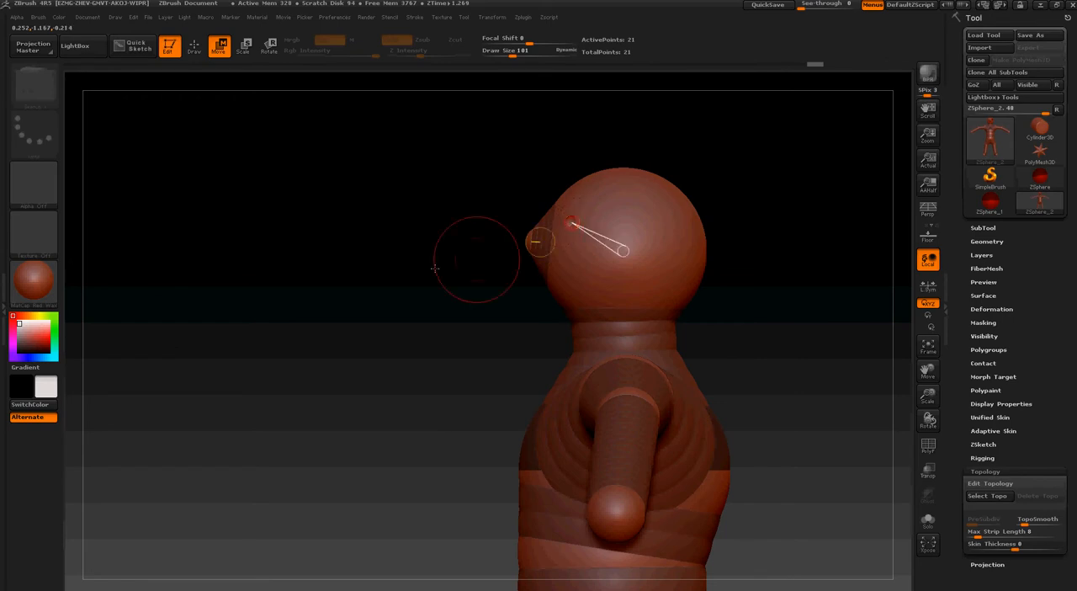
left_click_drag(412, 280, 460, 293)
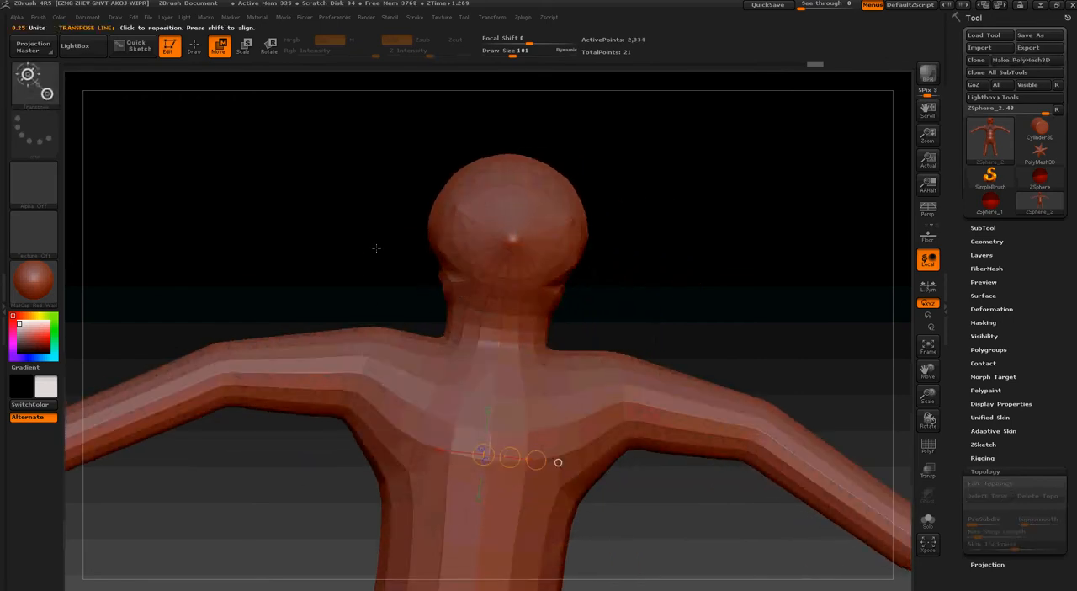
key("a")
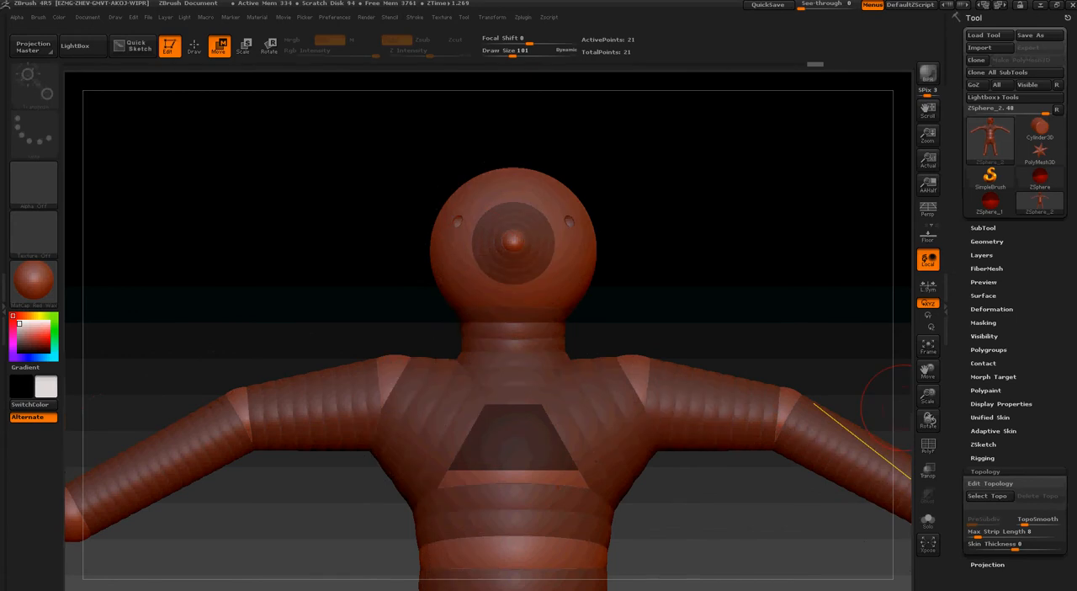
Check the adaptive skin of the head with its mirrored eyes and toggle Edit Topology on and off
key("a")
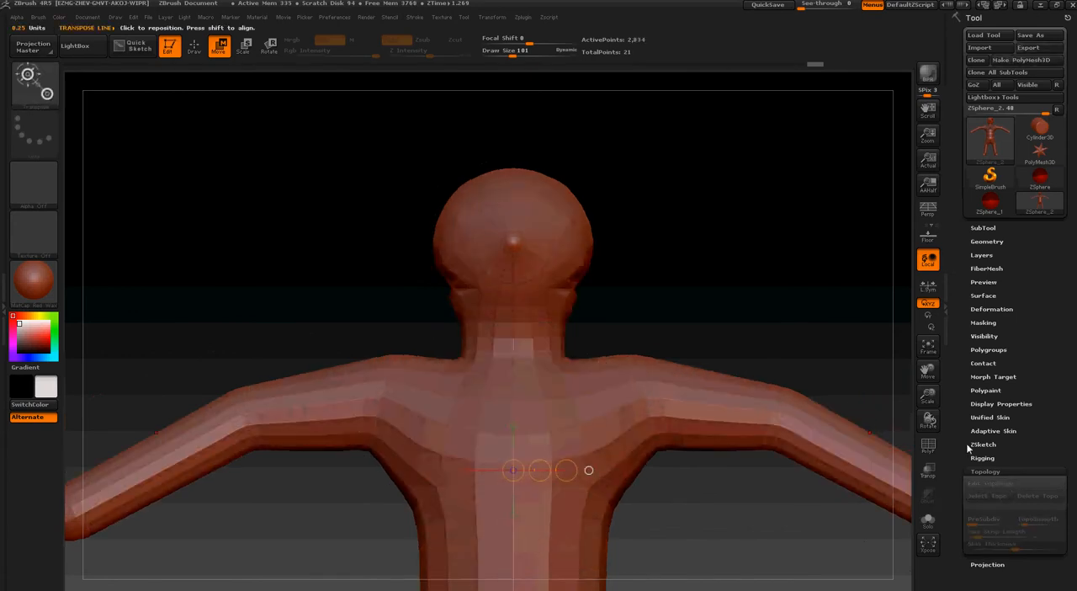
key("a")
left_click(1002, 484)
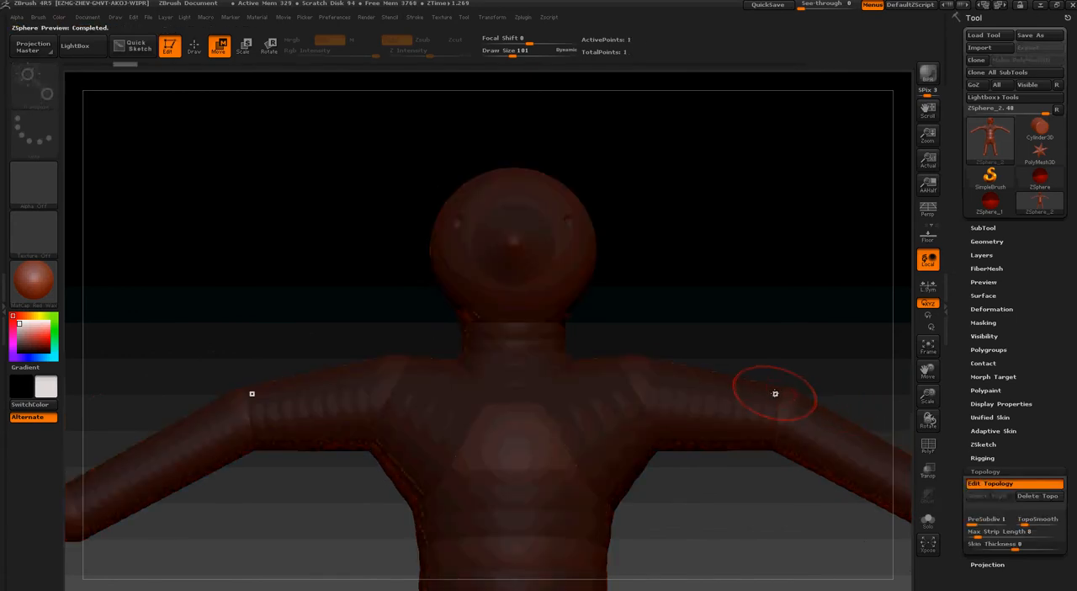
left_click(1022, 485)
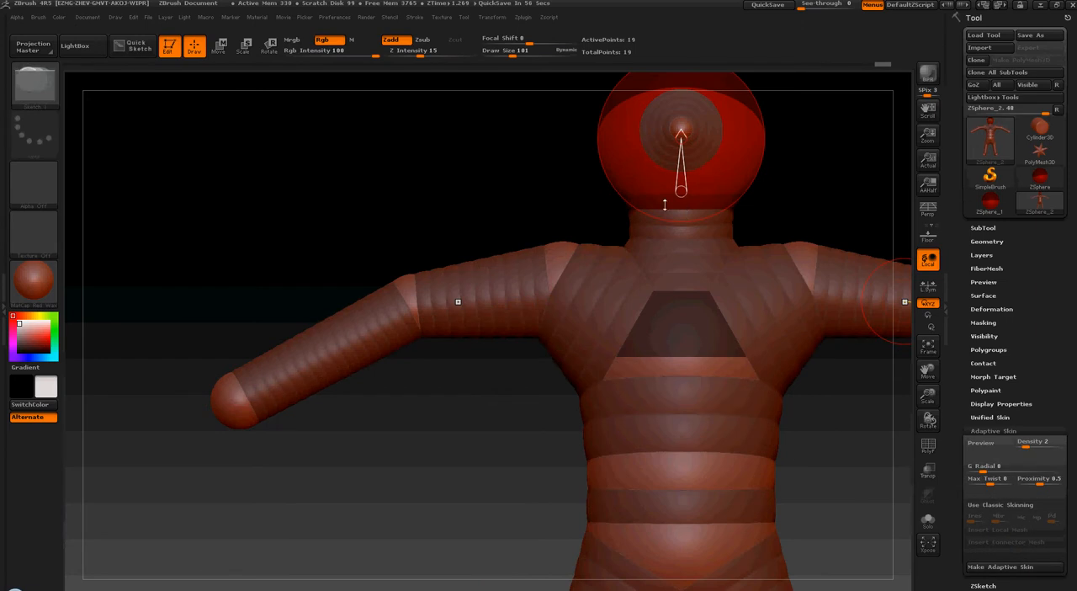
Try Use Classic Skinning with Ires 1 in the adaptive skin preview and switch classic skinning back off
left_click_drag(817, 155, 709, 144)
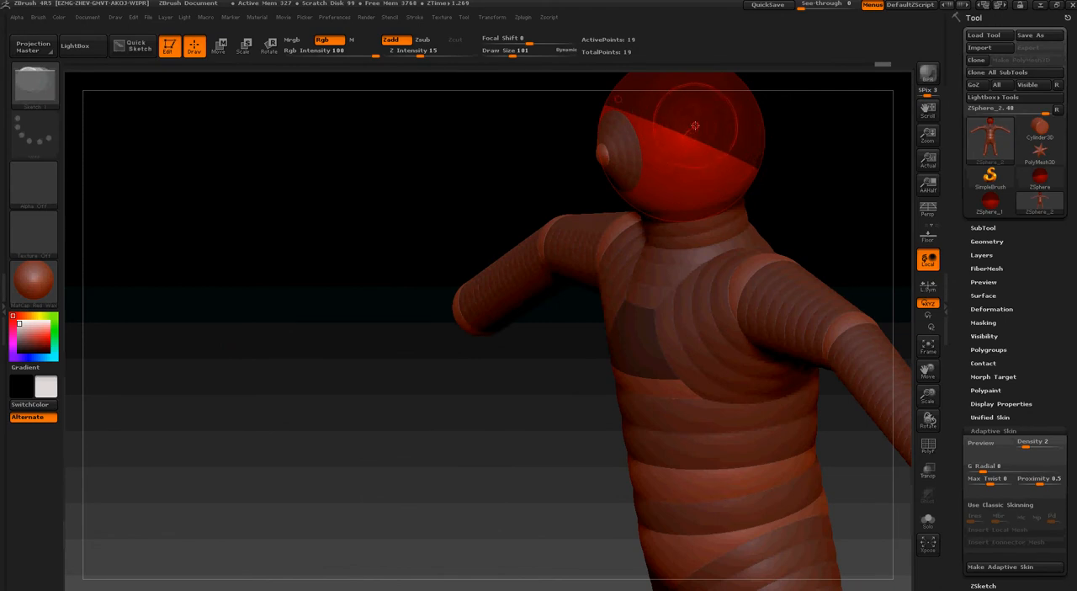
left_click_drag(768, 173, 802, 187)
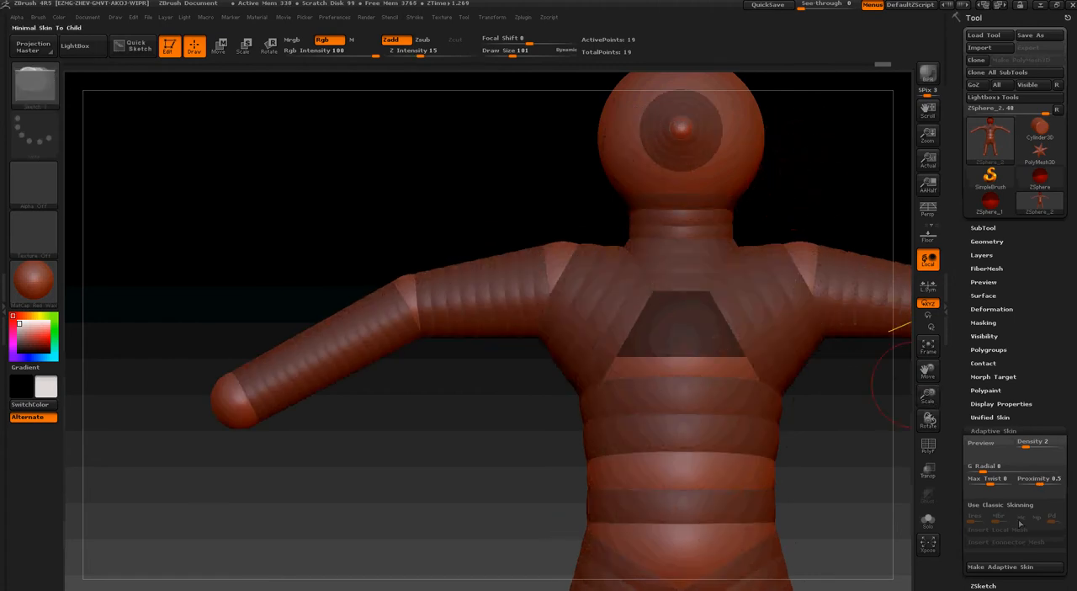
left_click(1000, 504)
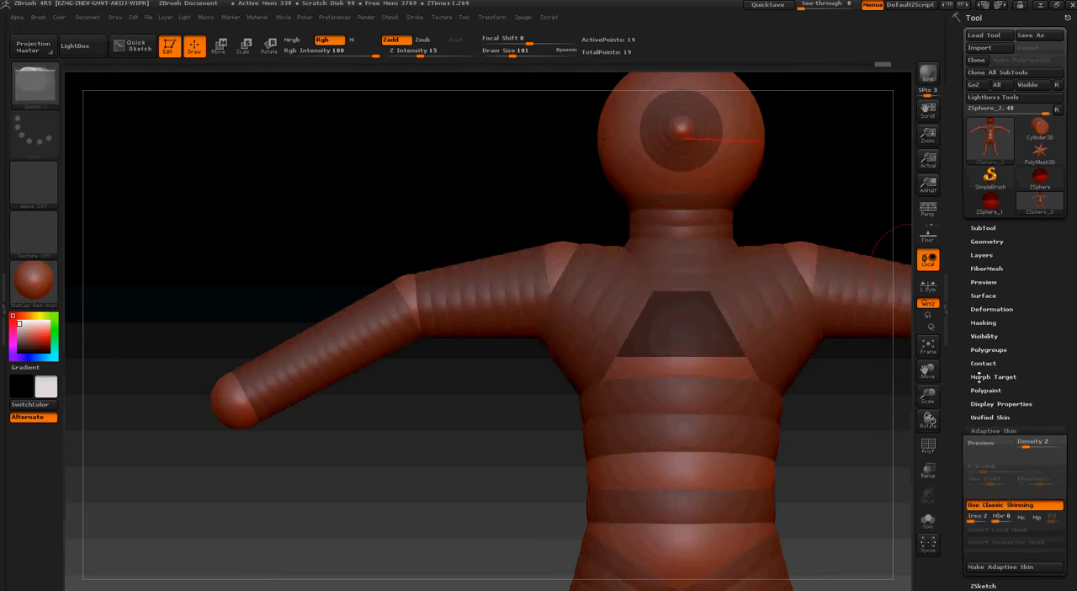
key("a")
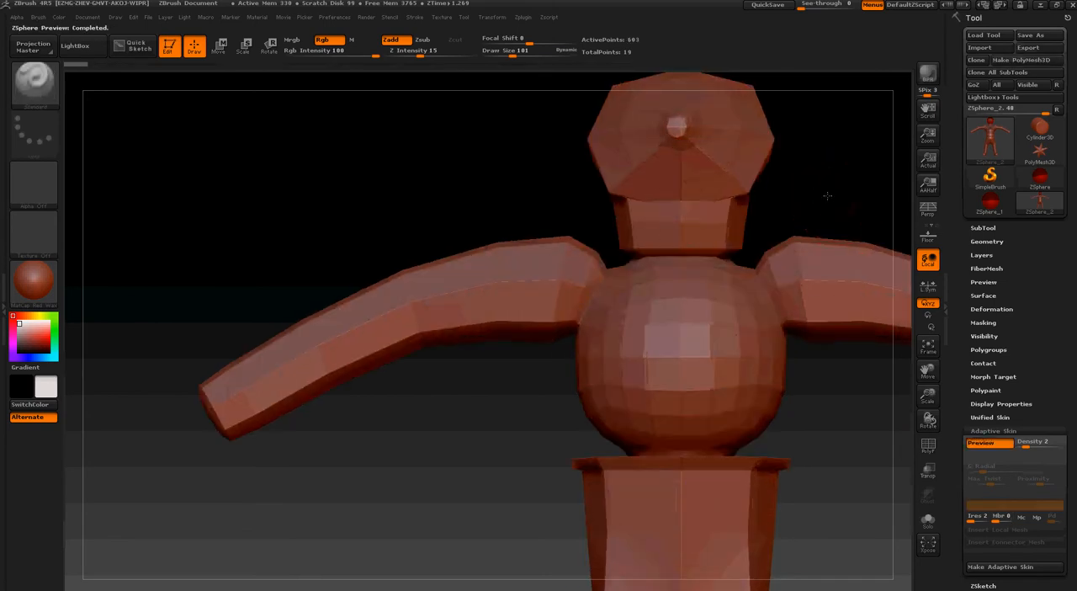
left_click_drag(842, 451, 949, 475)
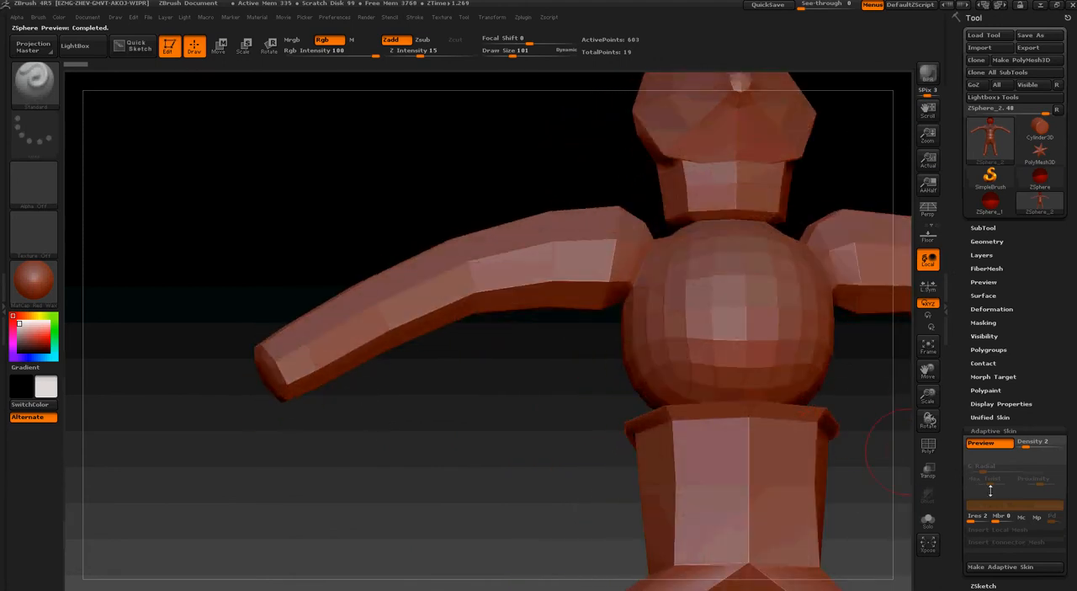
left_click_drag(976, 515, 970, 515)
left_click_drag(838, 425, 850, 477)
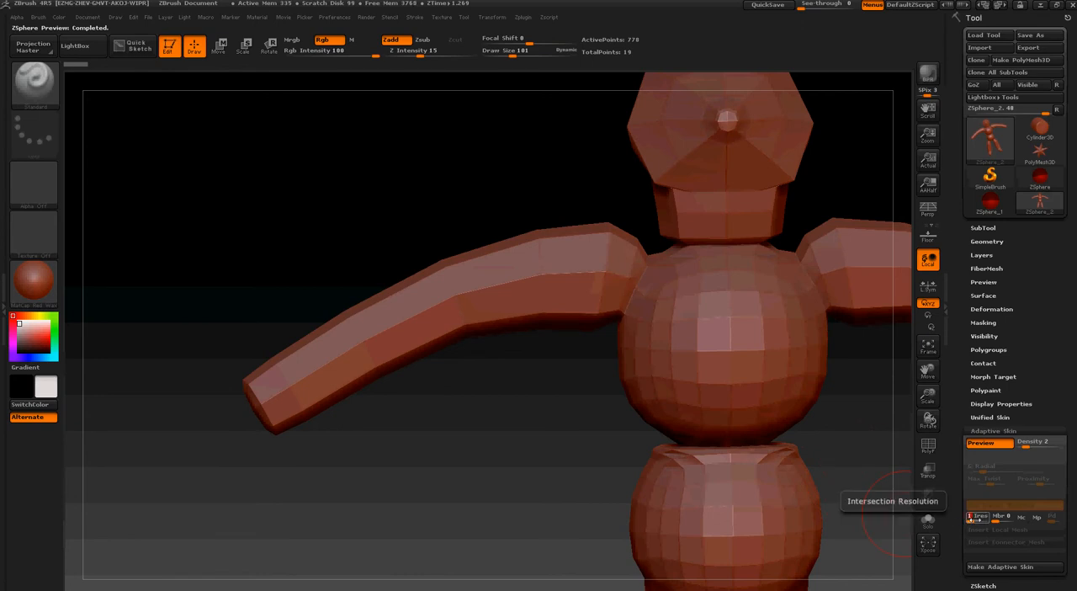
left_click(984, 443)
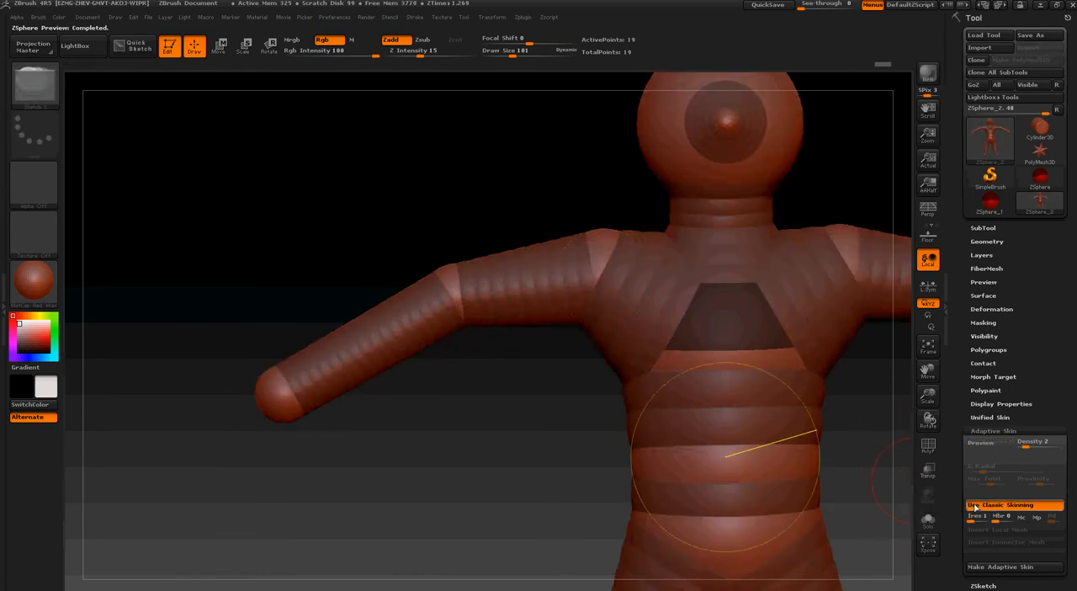
mouse_move(791, 335)
left_mouse_down()
mouse_move(784, 323)
mouse_move(800, 353)
left_mouse_up()
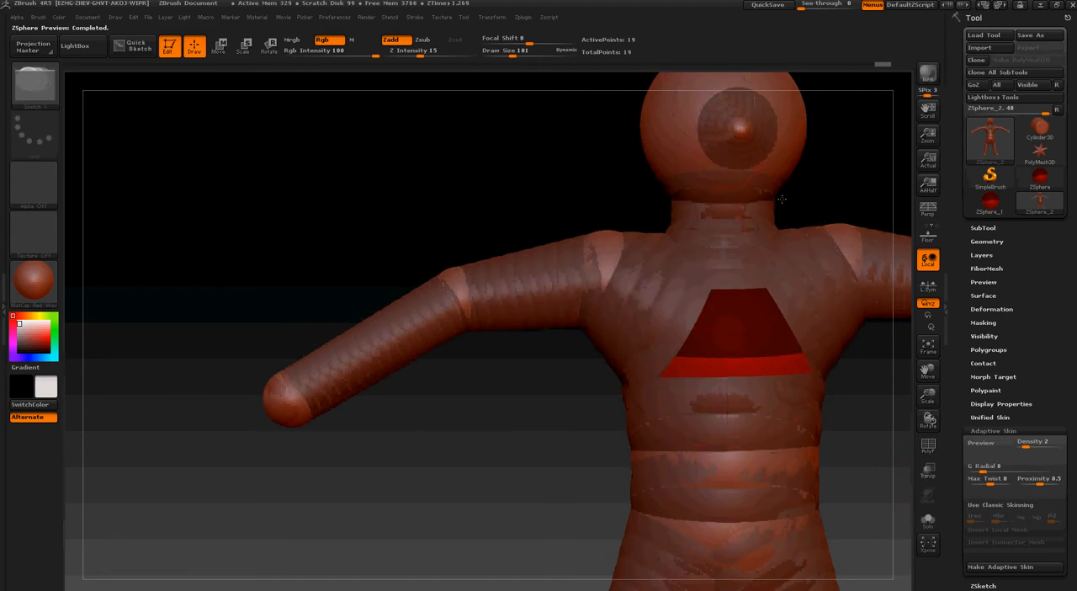
Add a mirrored pair of ZSpheres to the sides of the head, preview the full figure's adaptive skin and return to the ZSpheres
left_click_drag(882, 202, 802, 167)
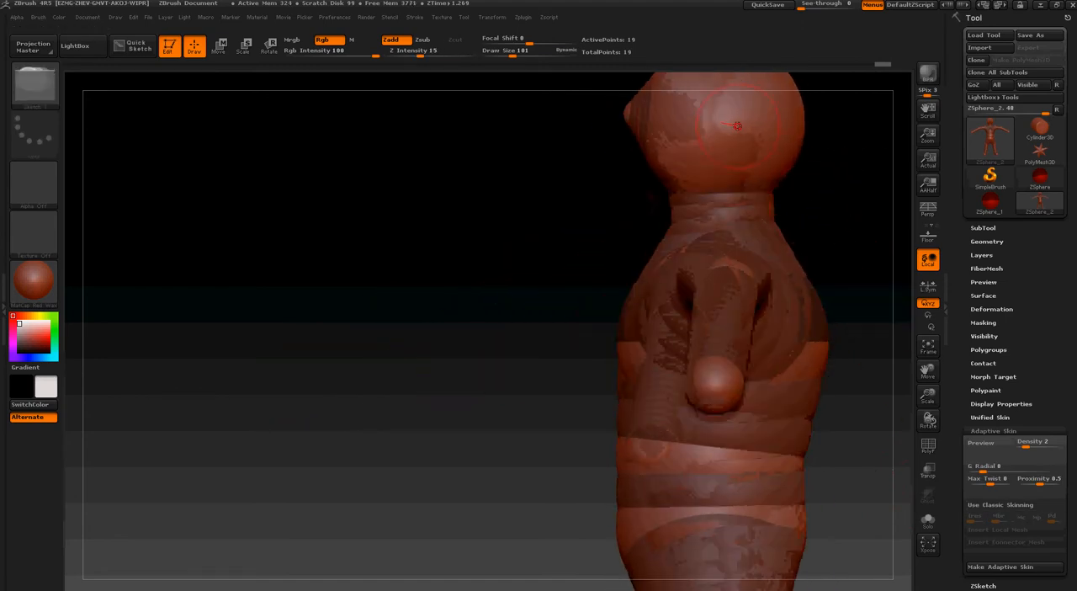
left_click_drag(735, 125, 732, 125)
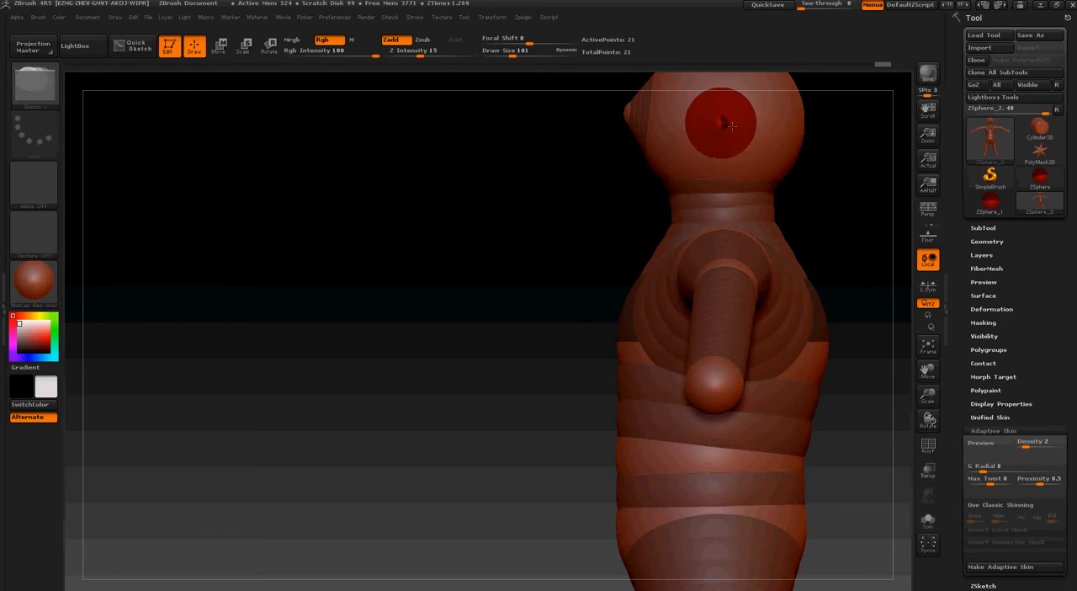
left_click_drag(523, 234, 574, 252)
key("a")
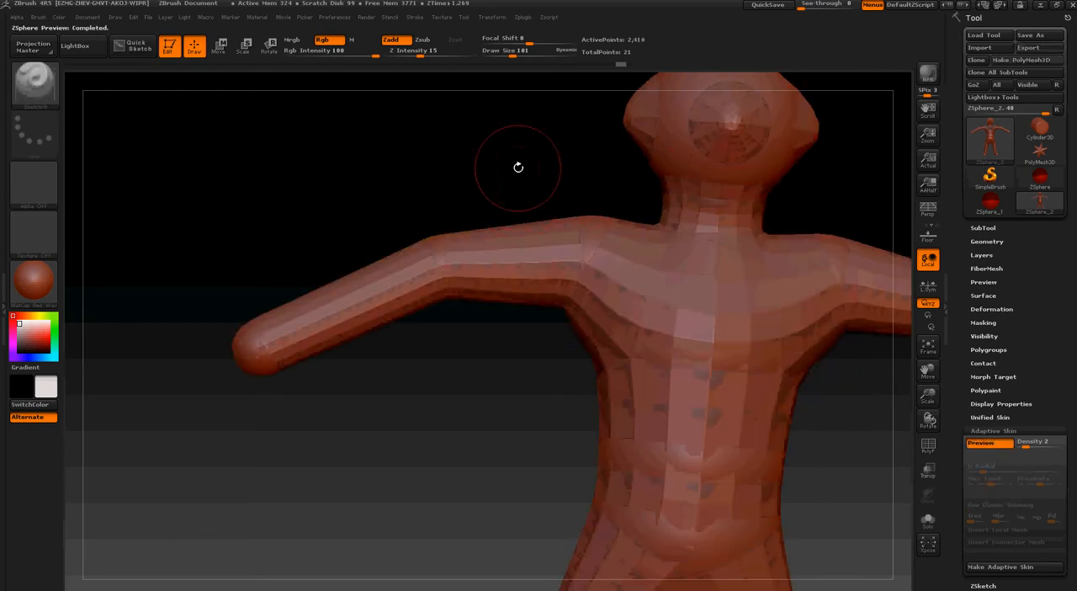
right_click_drag(554, 225, 558, 181, "ctrl")
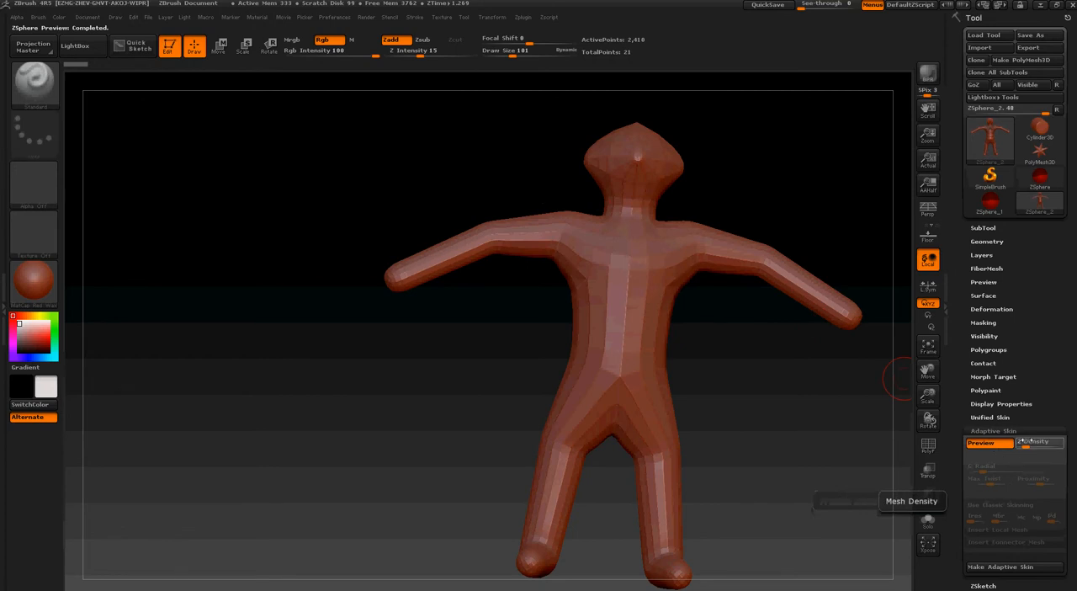
left_click_drag(883, 339, 894, 335, "shift")
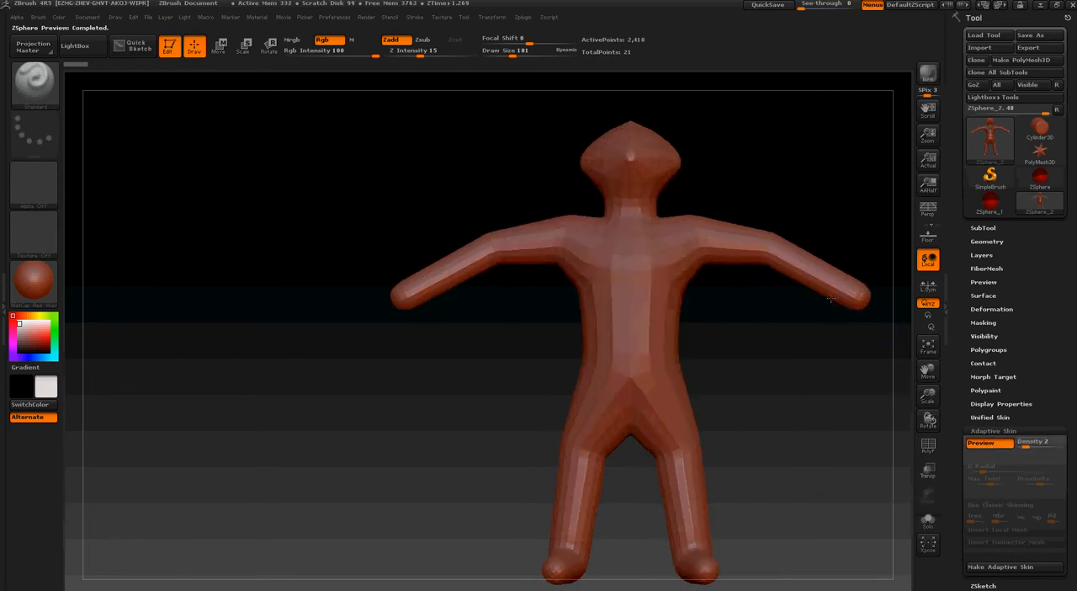
key("a")
Try a two-segment mirrored finger on the end ZSphere of the arm, pulling its tip outward with draw size 37
left_click_drag(831, 298, 894, 318)
left_click_drag(893, 318, 724, 315, "alt")
right_click_drag(722, 303, 745, 315, "ctrl")
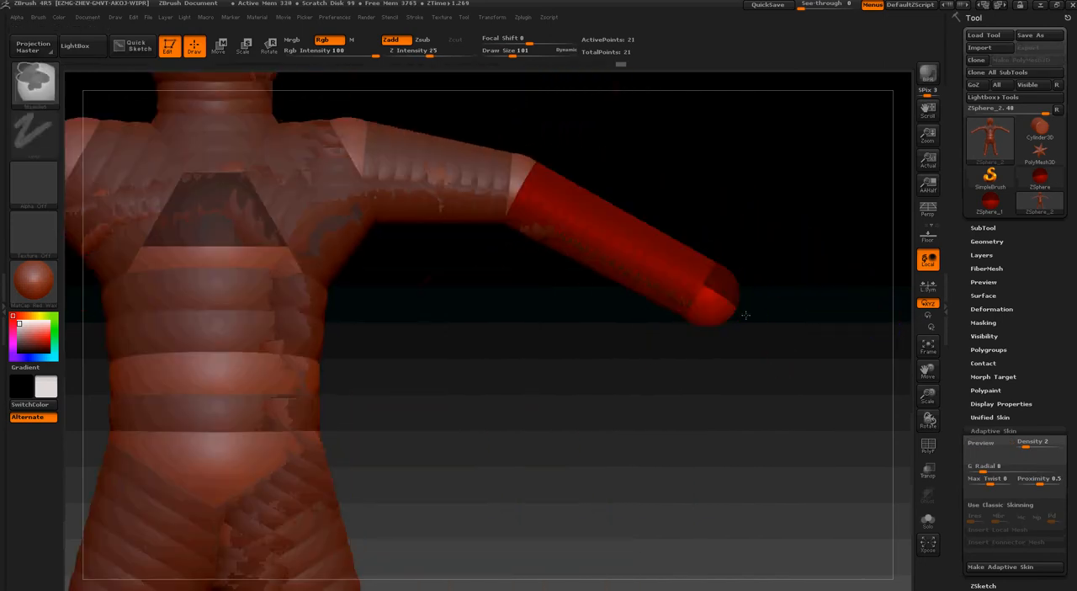
mouse_move(736, 275)
left_mouse_down()
mouse_move(707, 297)
mouse_move(733, 271)
left_mouse_up()
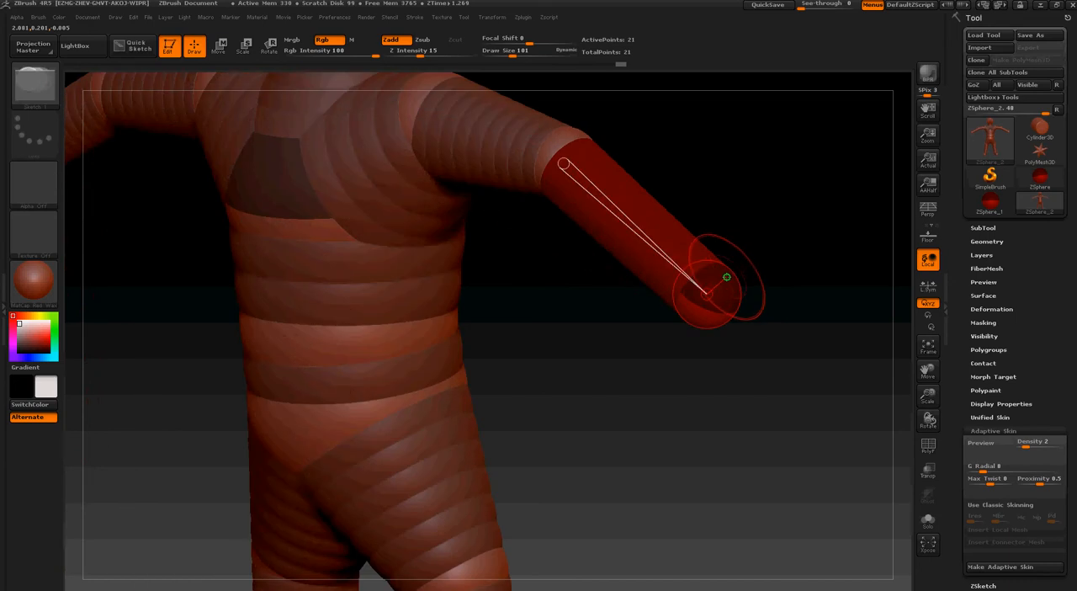
left_click_drag(726, 277, 728, 280)
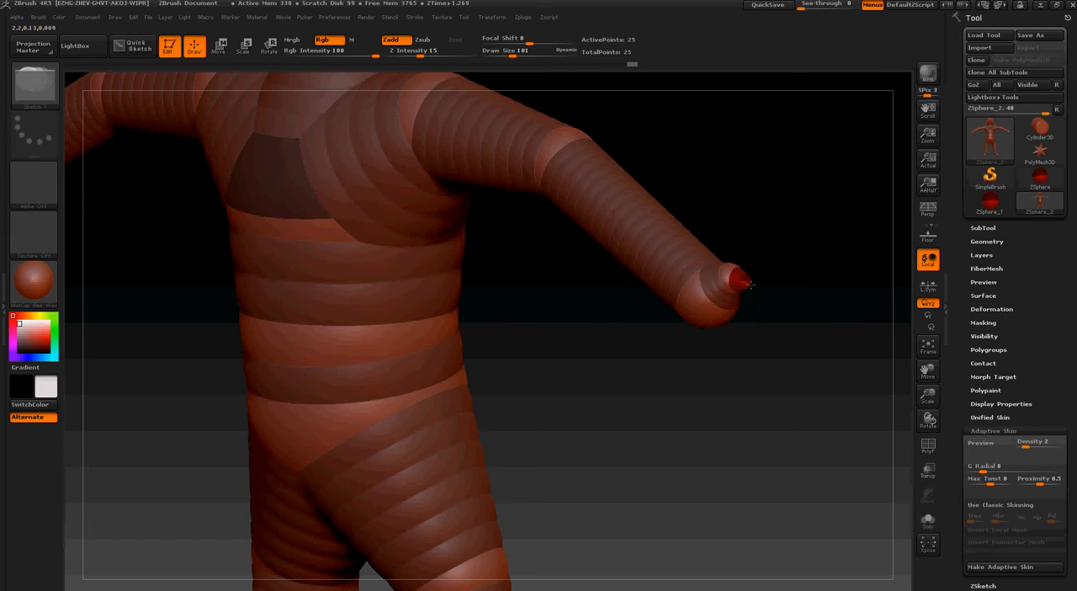
left_click(225, 52)
left_click_drag(478, 239, 527, 238)
key("s")
mouse_move(759, 275)
left_mouse_down()
mouse_move(740, 275)
mouse_move(793, 292)
left_mouse_up()
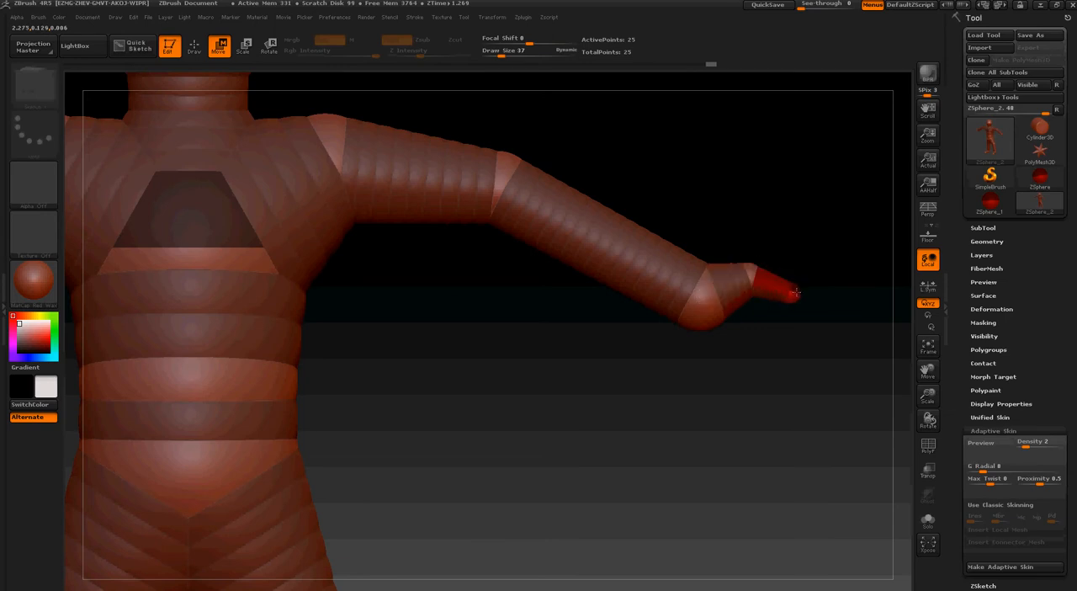
Add another small mirrored ZSphere to the end of the arm beside the first finger and pull it outward
left_click(193, 46)
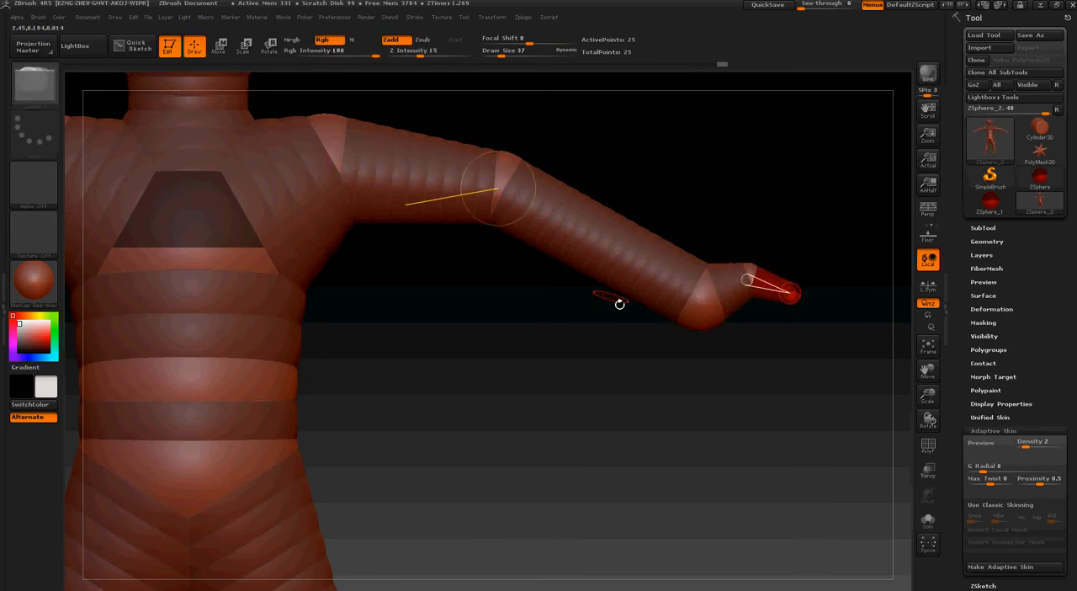
left_click_drag(736, 322, 713, 305)
left_click(700, 306)
left_click(220, 45)
left_click_drag(421, 362, 493, 338, "shift")
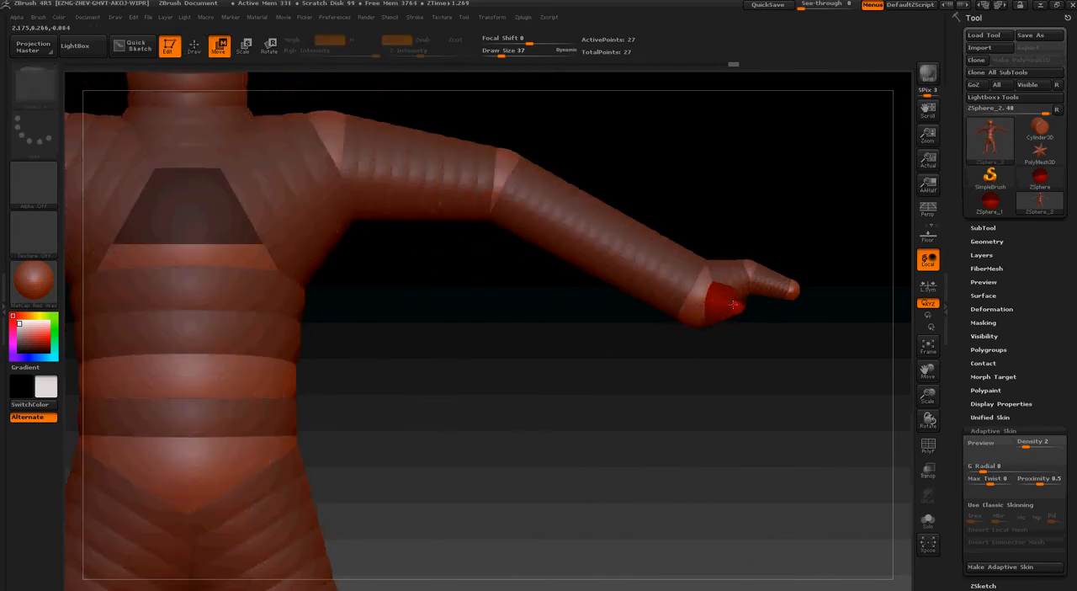
mouse_move(734, 305)
left_mouse_down()
mouse_move(740, 299)
mouse_move(701, 292)
mouse_move(705, 280)
mouse_move(746, 312)
mouse_move(733, 298)
left_mouse_up()
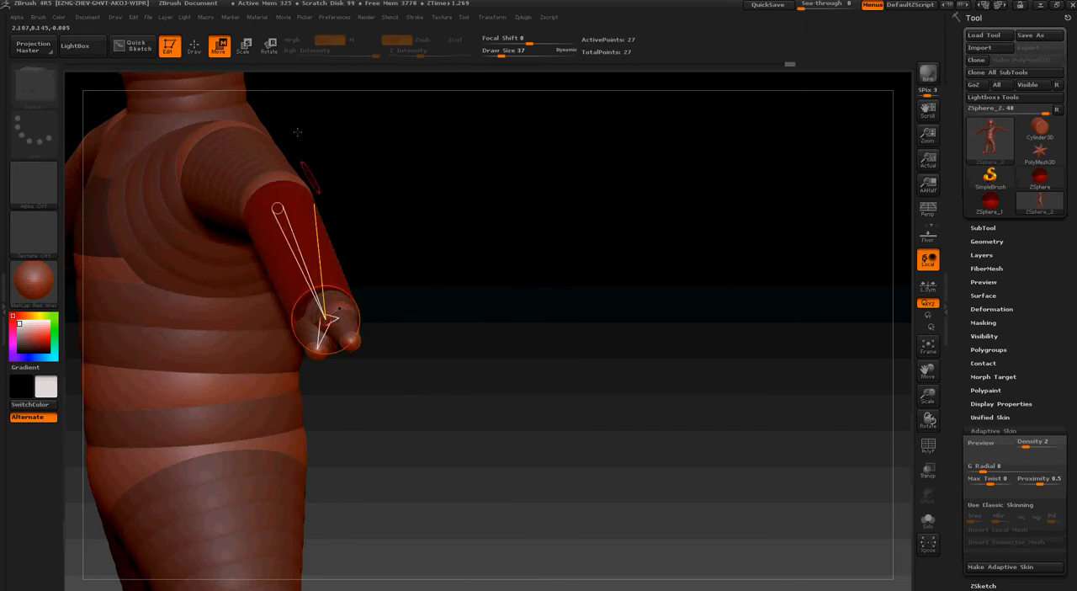
Delete all the finger ZSpheres from the end of the arm
left_click(199, 52)
left_click_drag(329, 220, 421, 240)
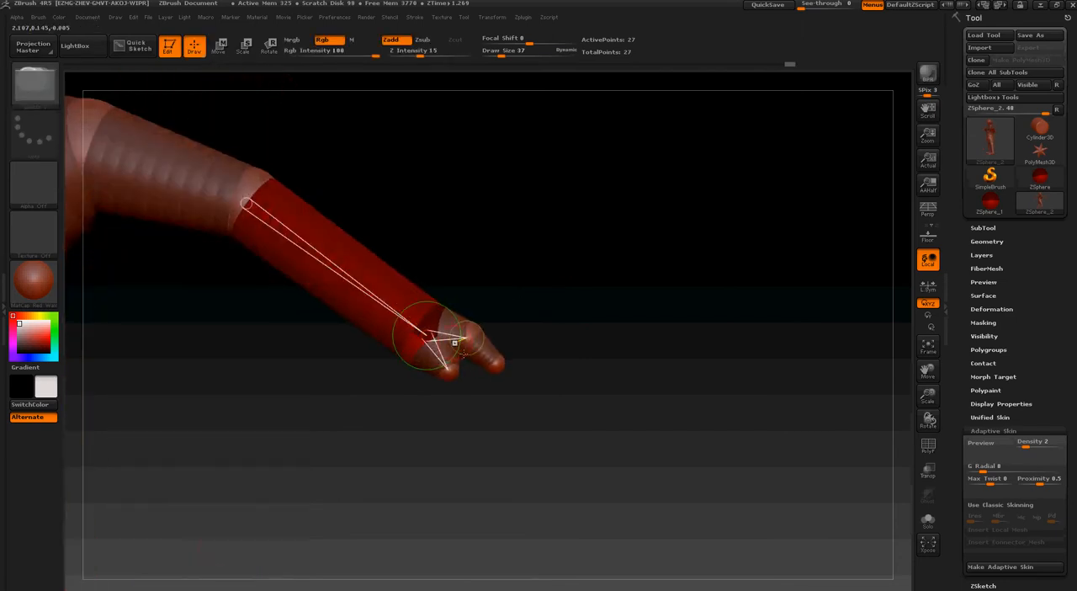
left_click(496, 361, "alt")
left_click(450, 365, "alt")
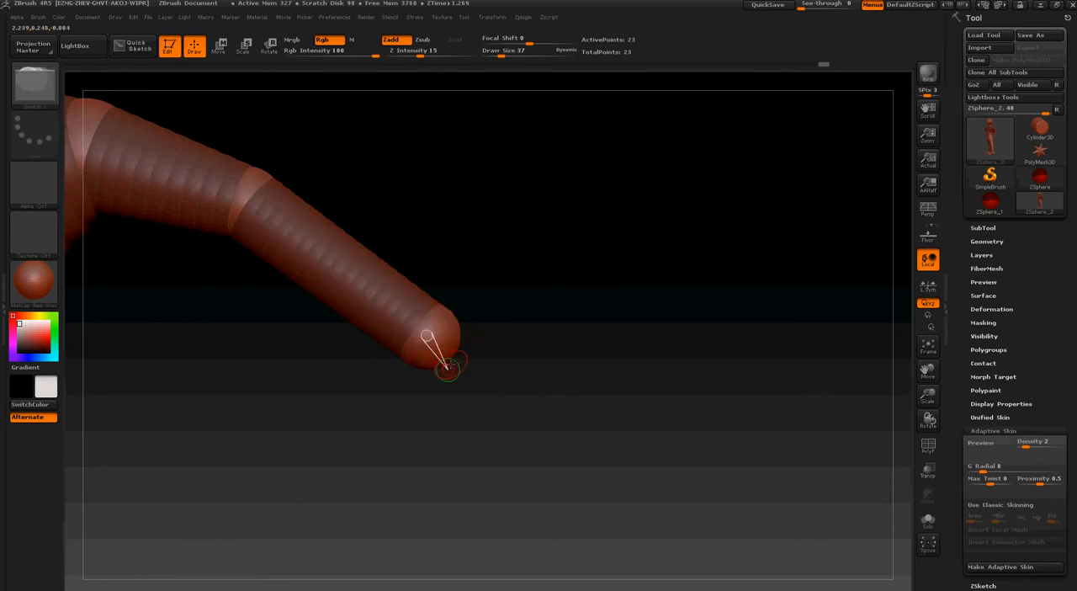
left_click_drag(468, 338, 409, 321)
left_click(440, 359, "alt")
left_click_drag(395, 269, 227, 128, "shift")
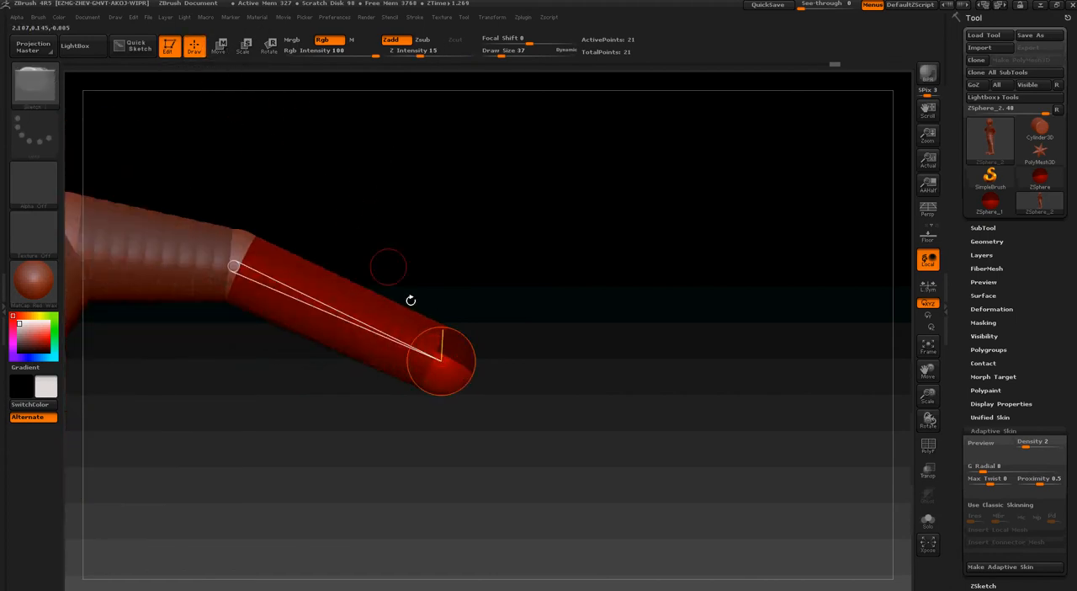
Add a mirrored hand ZSphere at the end of the forearm with draw size 97, scale and reposition it, and reduce draw size to 47
key("bracketright")
key("bracketright")
key("bracketright")
key("bracketright")
key("bracketright")
key("bracketright")
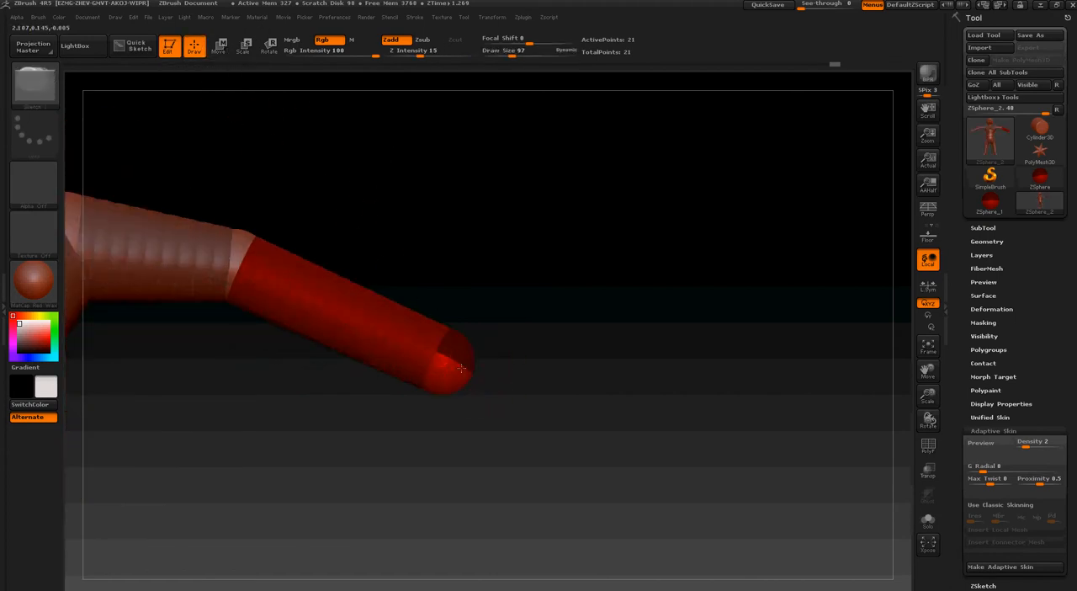
left_click_drag(450, 538, 455, 273)
left_click_drag(450, 367, 457, 376)
left_click_drag(438, 420, 502, 392)
left_click(243, 44)
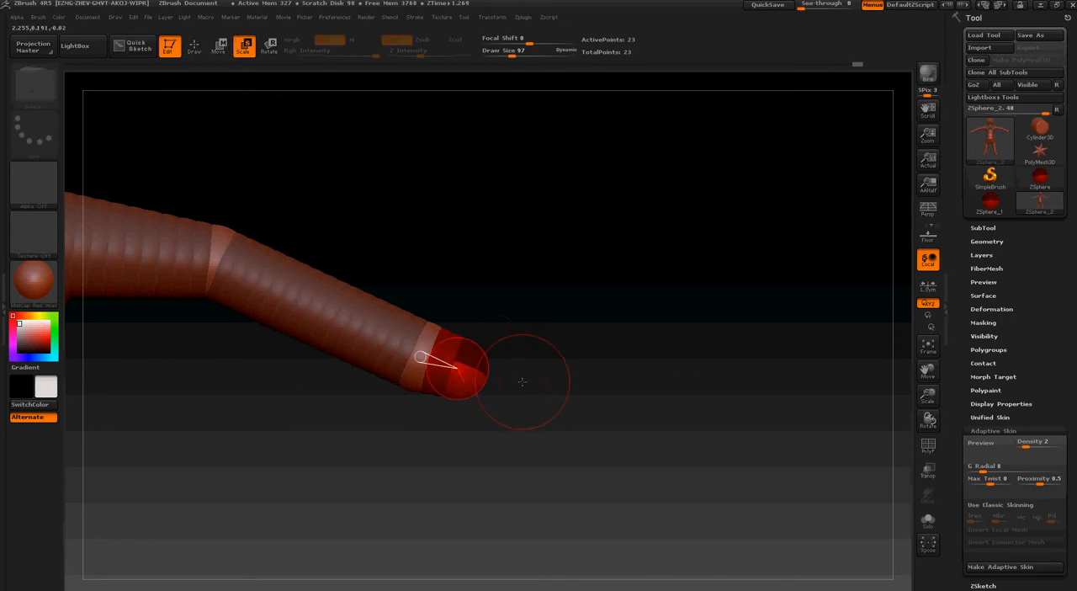
key("s")
left_click_drag(521, 382, 513, 385)
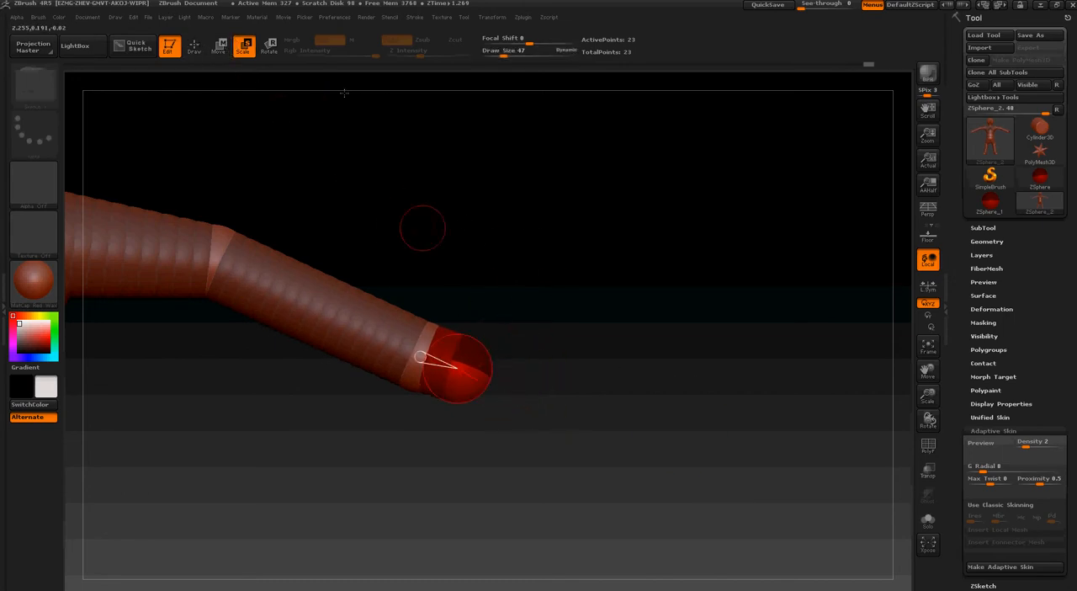
left_click(218, 45)
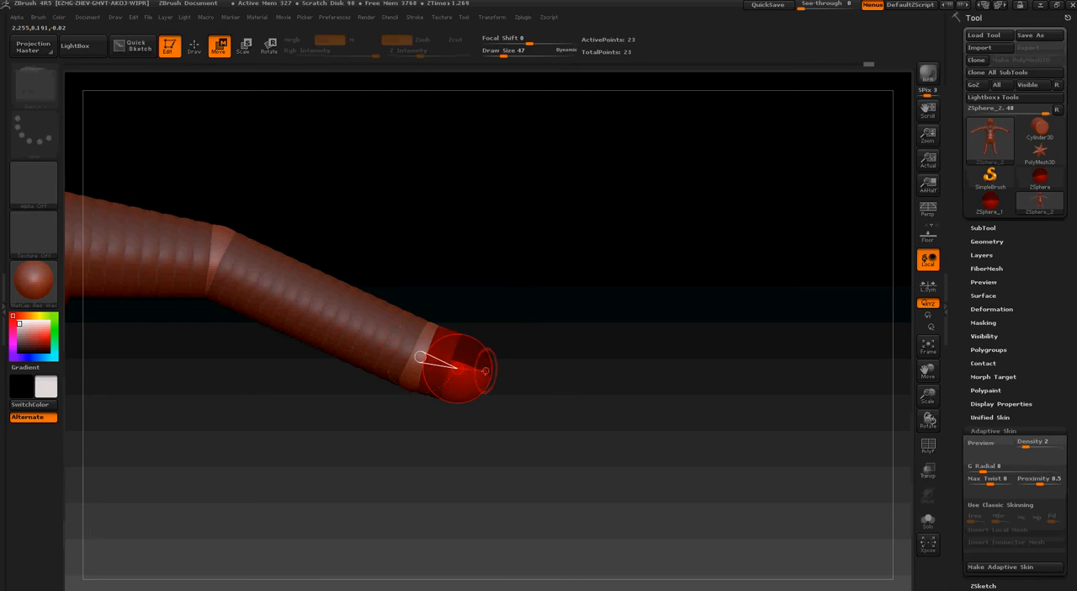
Draw small mirrored ZSpheres around the end of the hand ZSphere as bases for the fingers
left_click(194, 46)
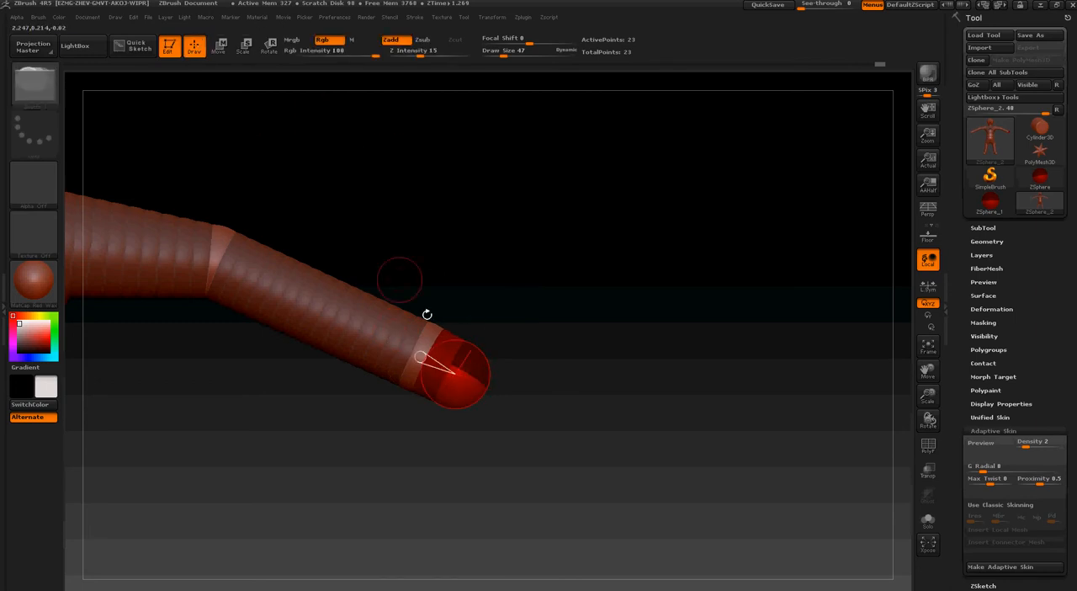
mouse_move(462, 324)
left_mouse_down()
mouse_move(380, 293)
mouse_move(484, 317)
mouse_move(439, 315)
mouse_move(450, 318)
left_mouse_up()
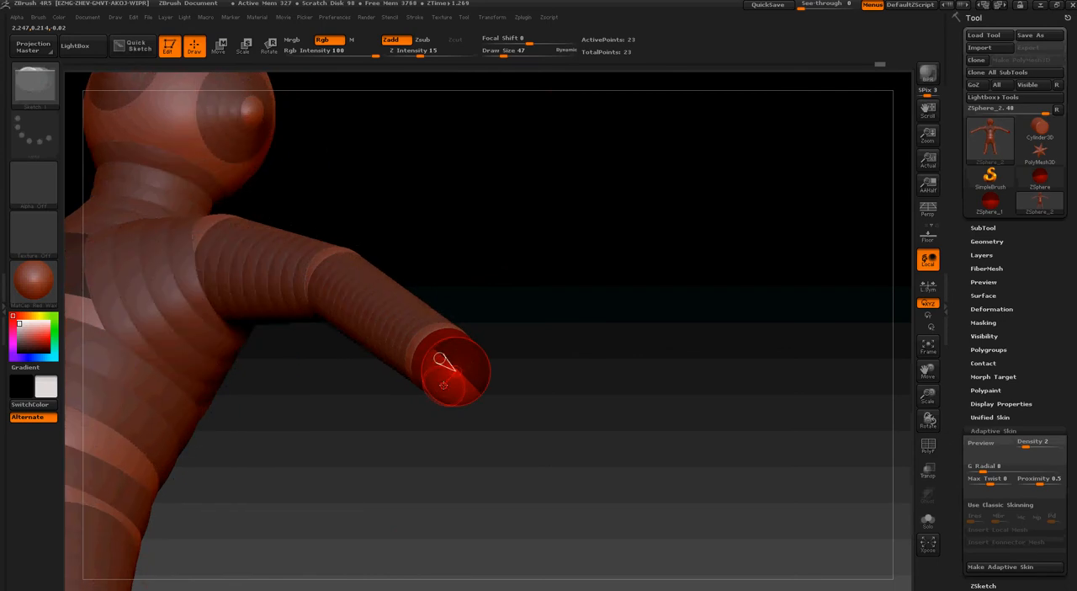
left_click(443, 384)
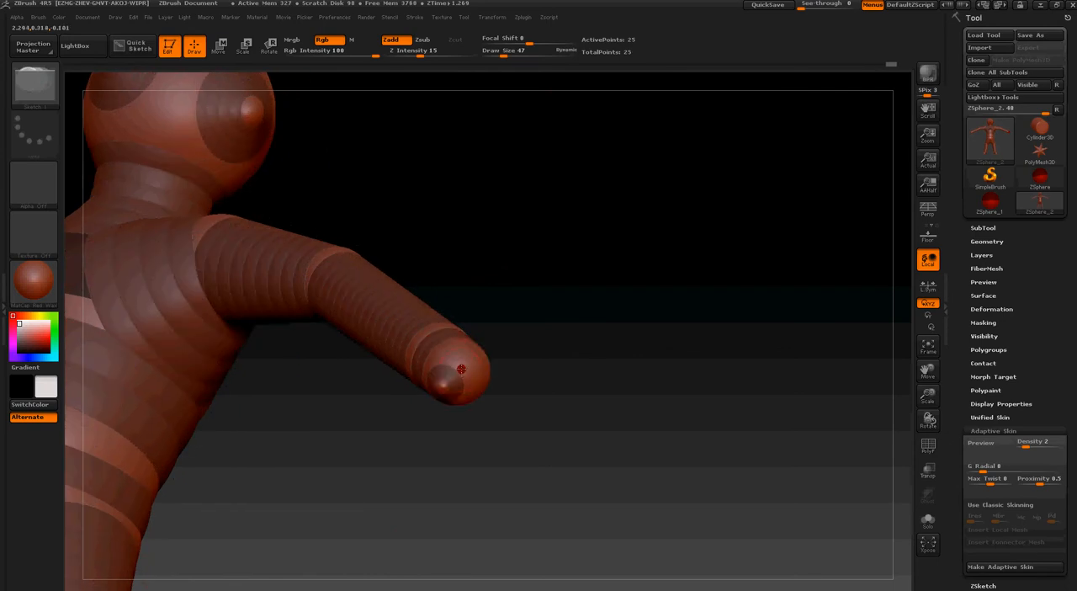
left_click_drag(473, 366, 509, 336)
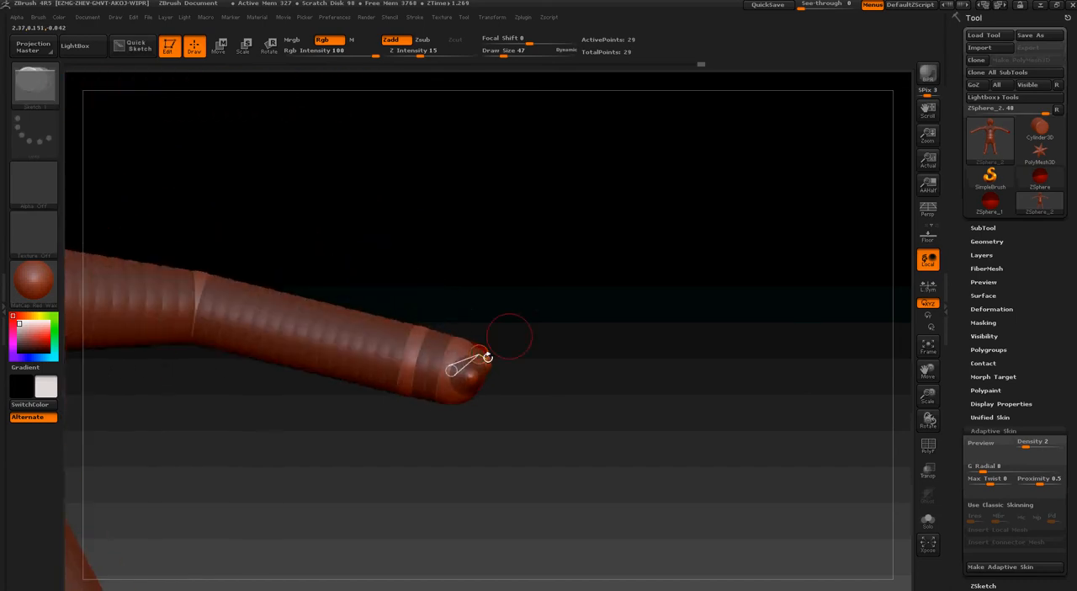
left_click_drag(459, 427, 349, 424)
left_click(428, 378)
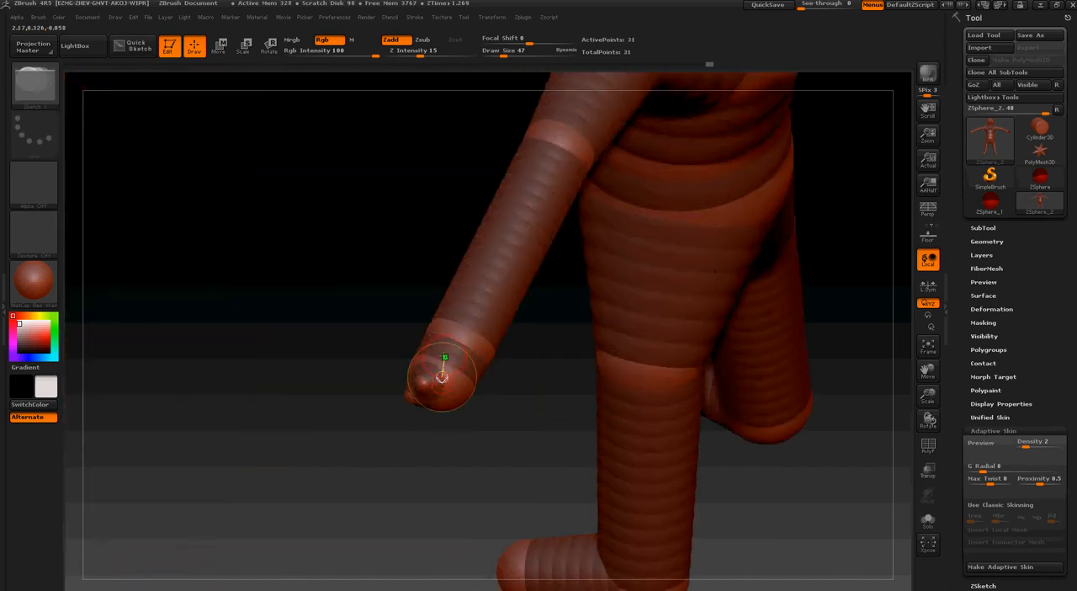
Draw another small mirrored ZSphere on the end of the hand ZSphere to complete the five finger bases
left_click(447, 366)
key("ctrl+z")
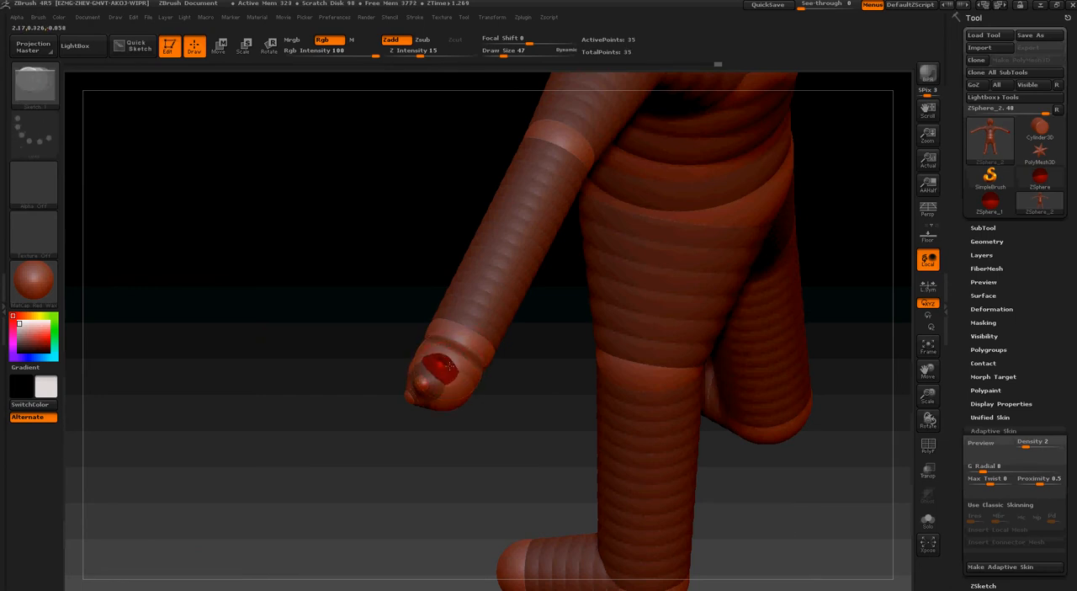
left_click_drag(362, 370, 445, 379)
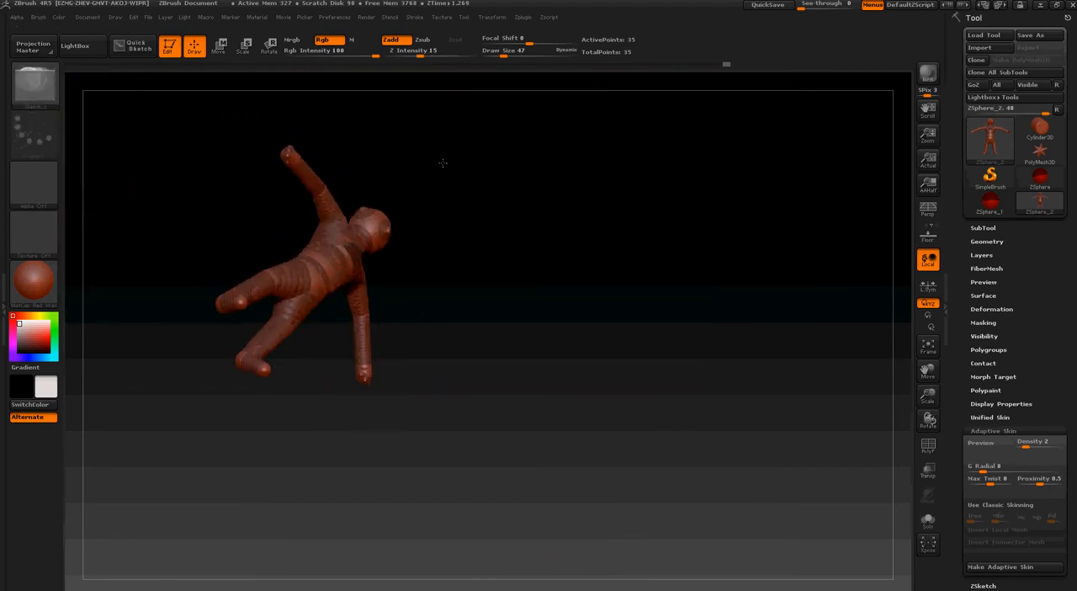
left_click_drag(443, 163, 416, 152)
key("f")
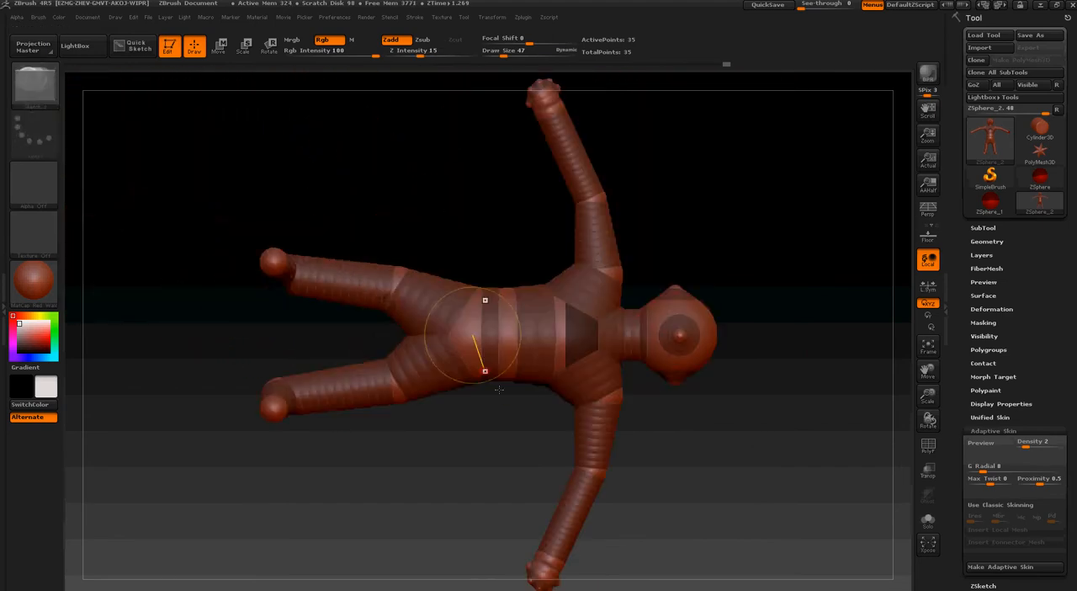
mouse_move(486, 373)
left_mouse_down()
mouse_move(447, 228)
mouse_move(481, 498)
mouse_move(508, 468)
mouse_move(500, 474)
mouse_move(496, 223)
mouse_move(533, 303)
left_mouse_up()
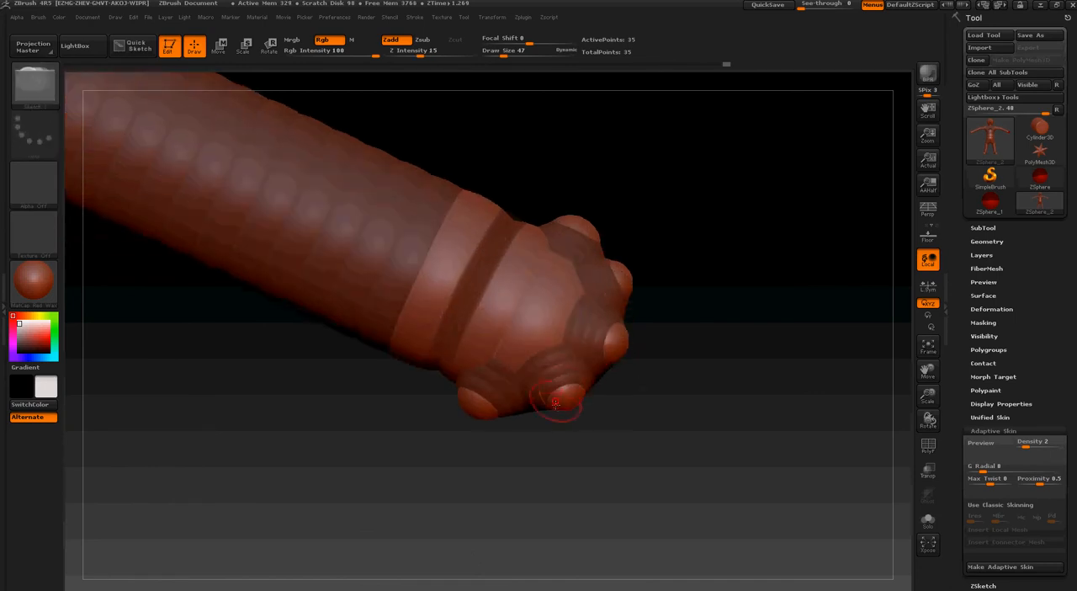
Draw a mirrored ZSphere on the ring finger base, pull it outward into a finger, and reduce draw size to 2
mouse_move(558, 419)
left_mouse_down()
mouse_move(552, 383)
mouse_move(594, 400)
left_mouse_up()
left_click_drag(589, 487, 636, 437)
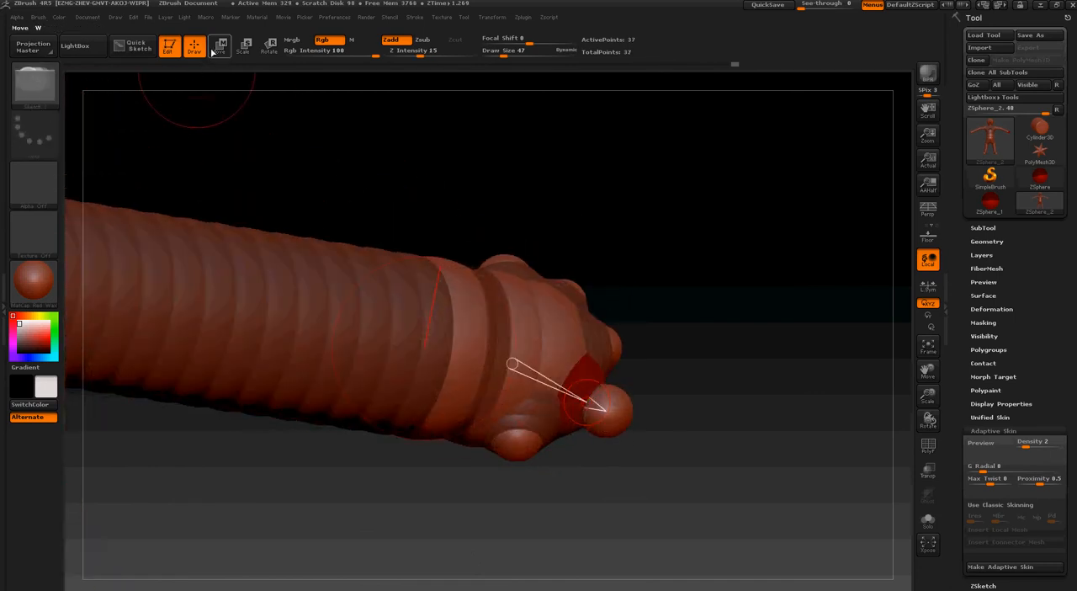
left_click(218, 47)
mouse_move(589, 401)
left_mouse_down()
mouse_move(661, 449)
mouse_move(684, 439)
mouse_move(665, 432)
left_mouse_up()
key("s")
left_click_drag(617, 418, 651, 268)
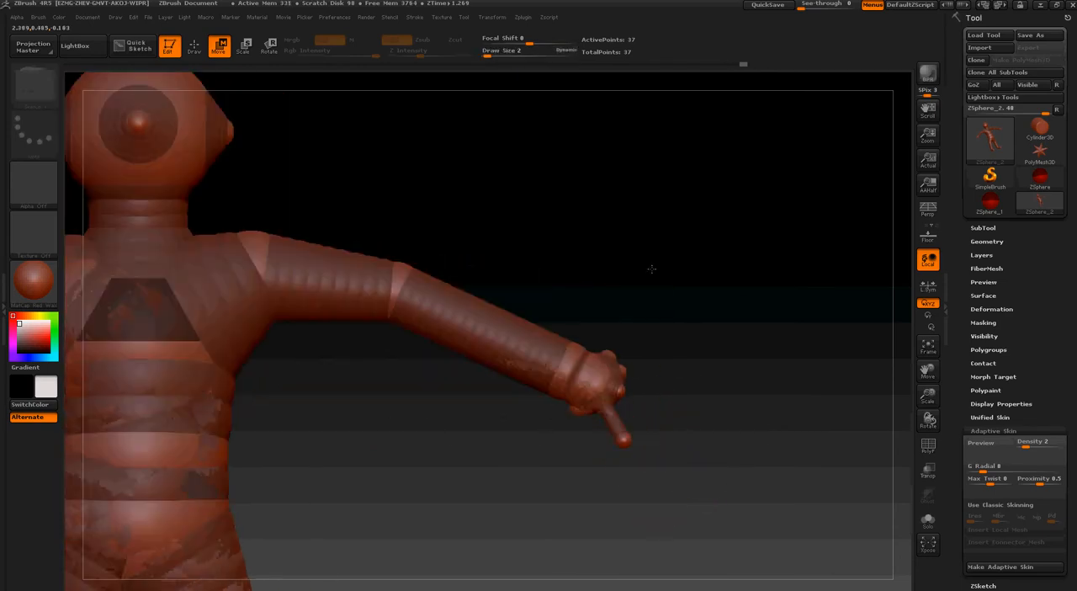
Reposition the ring fingertip ZSphere and scale it down to make the finger slimmer
left_click_drag(624, 438, 632, 431)
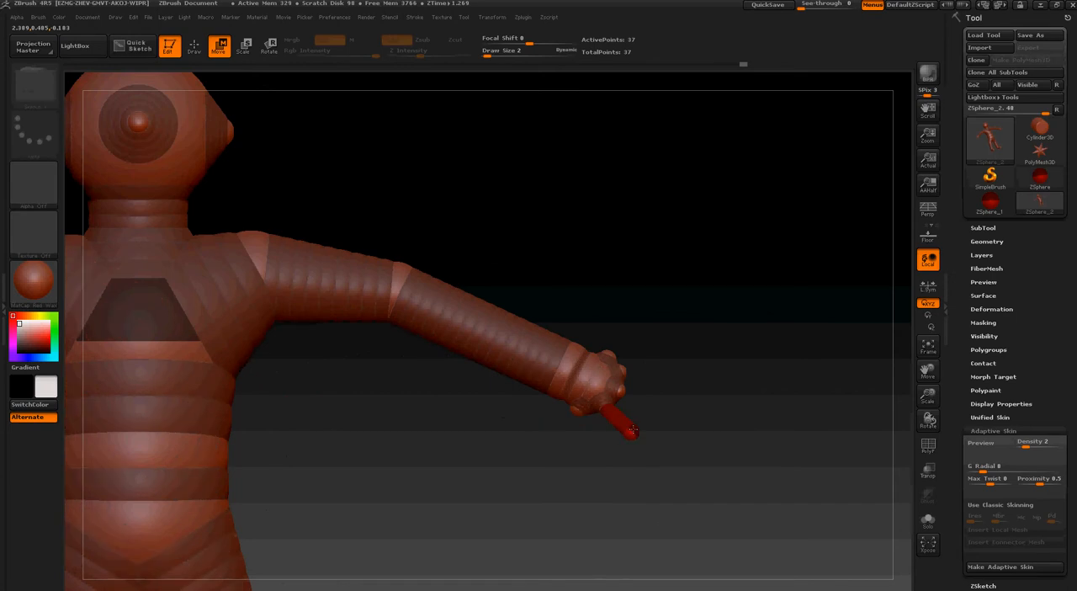
left_click(243, 46)
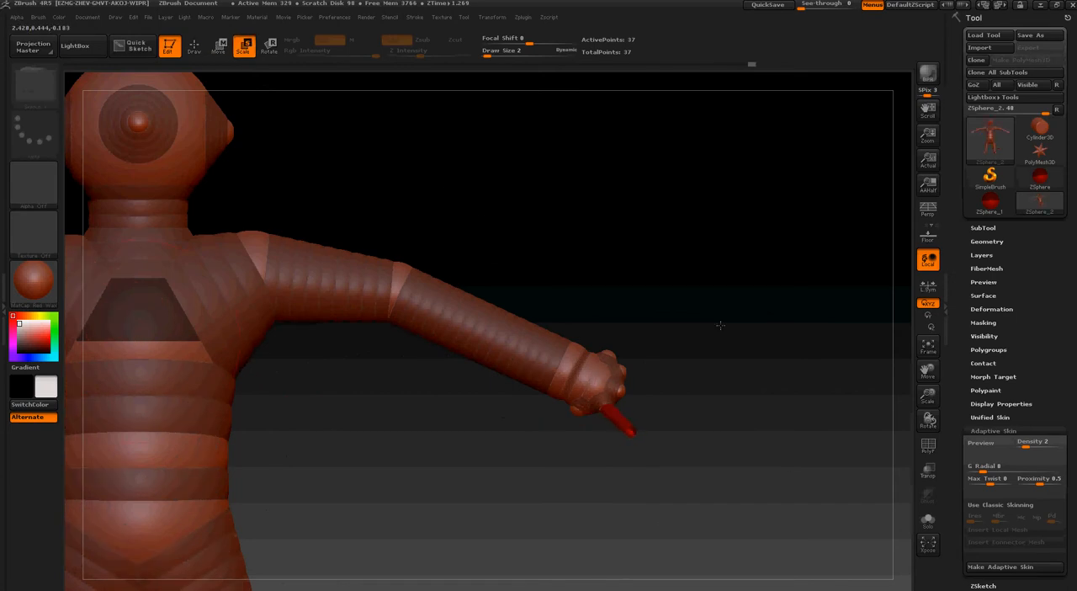
left_click_drag(607, 358, 616, 398, "alt")
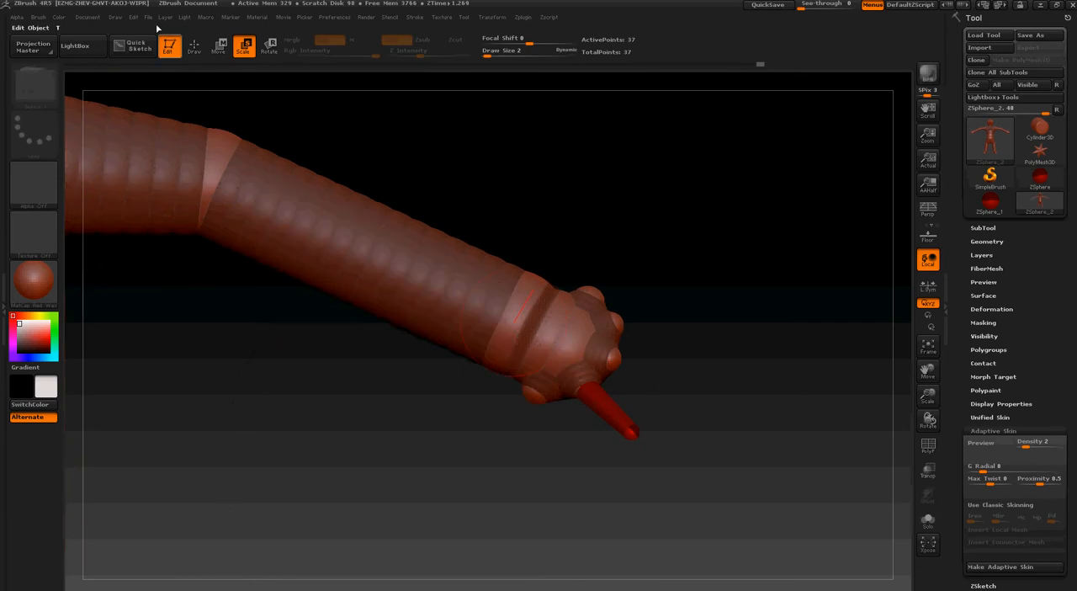
Draw a mirrored ZSphere on the middle finger base and pull it outward to form the finger
left_click(196, 47)
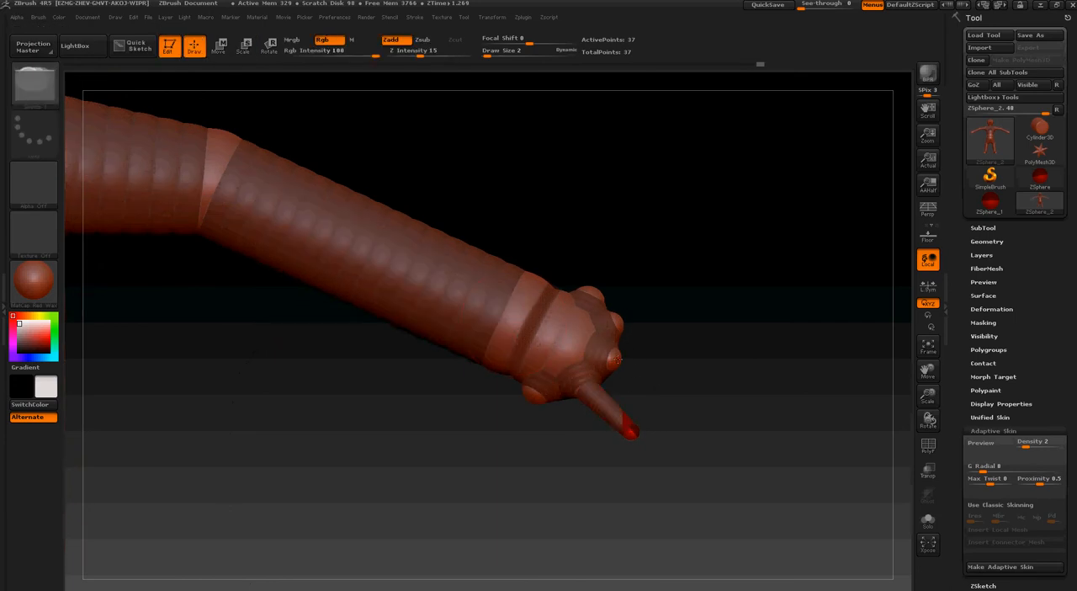
left_click(220, 44)
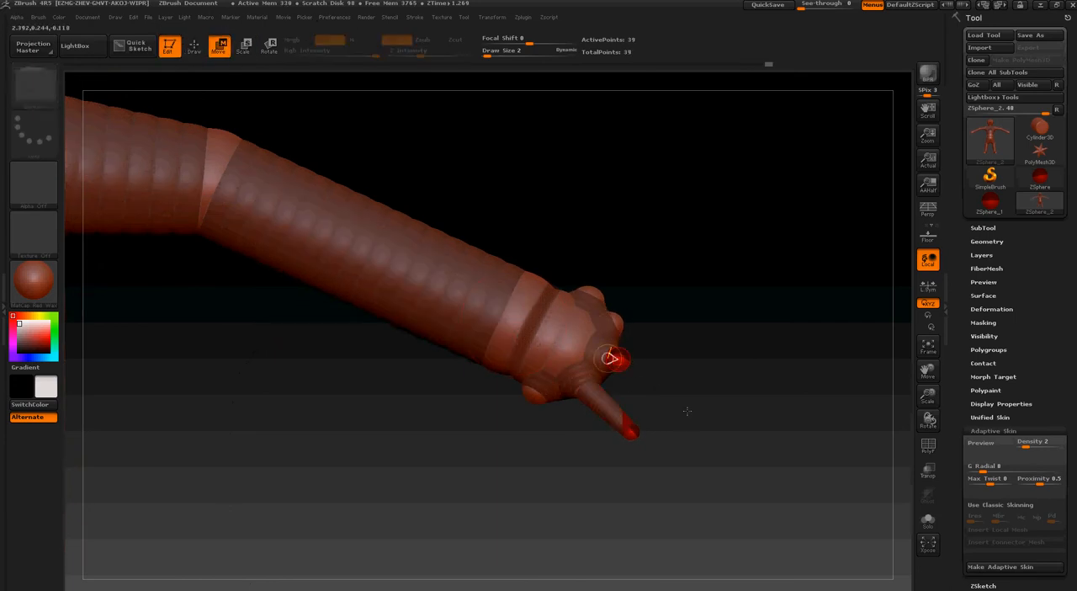
left_click_drag(627, 356, 663, 381)
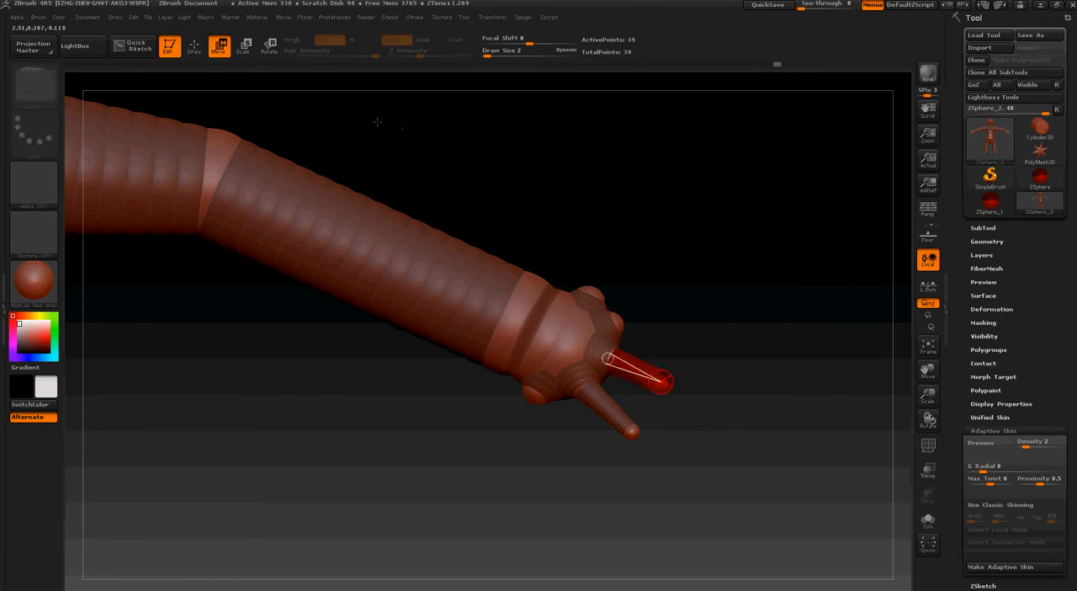
Add a mirrored ZSphere to the little finger base and move it away from the palm as a finger
left_click(194, 48)
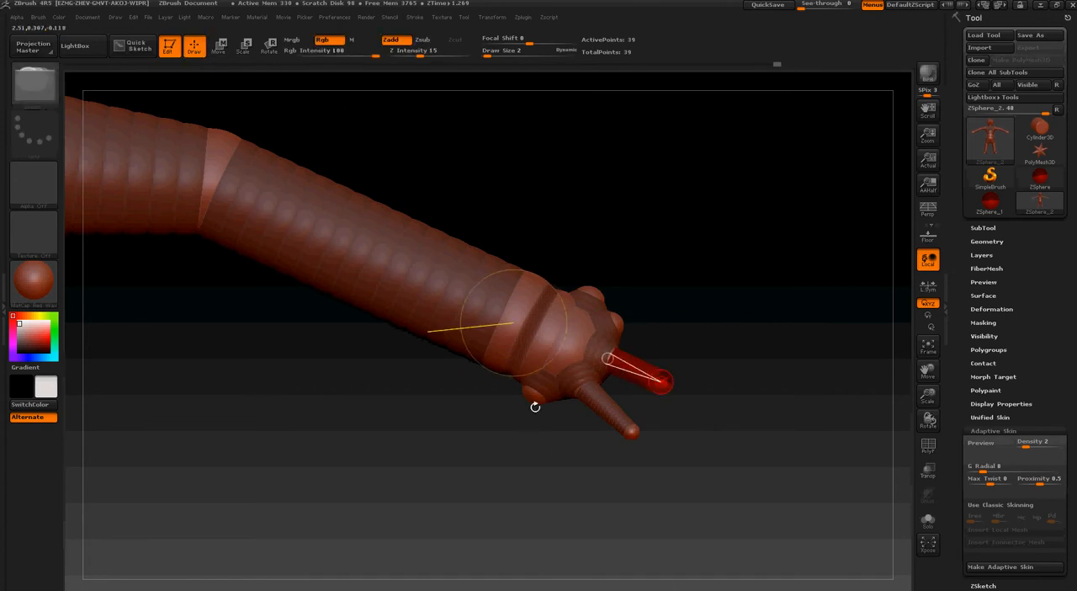
left_click_drag(535, 407, 543, 407)
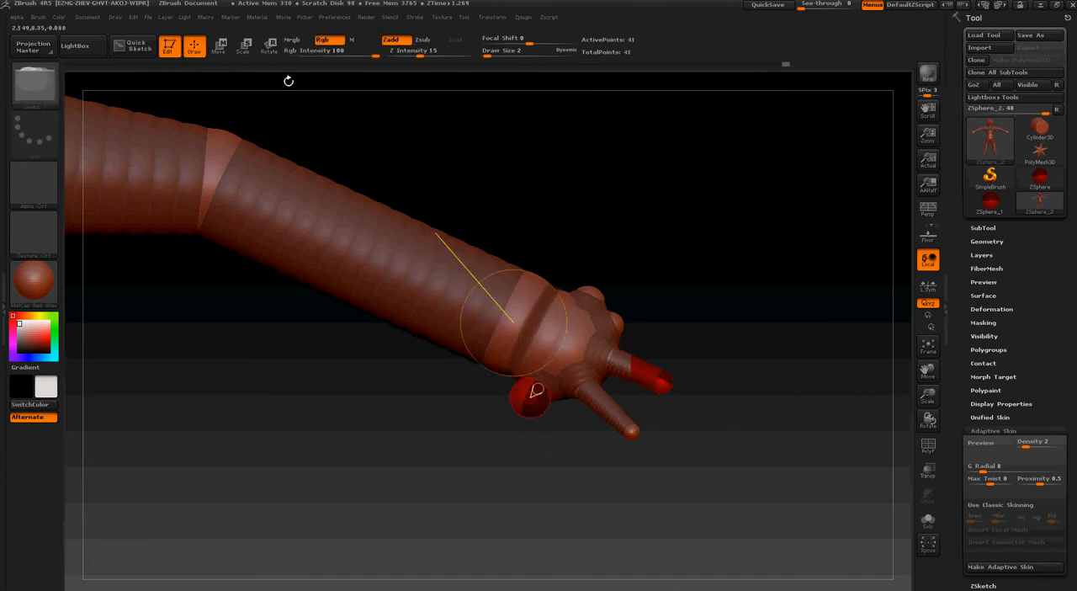
left_click(220, 47)
mouse_move(533, 393)
left_mouse_down()
mouse_move(540, 454)
mouse_move(531, 435)
left_mouse_up()
Draw a mirrored ZSphere on the index finger base, undoing misplaced ones, and pull it outward into a finger
left_click(194, 46)
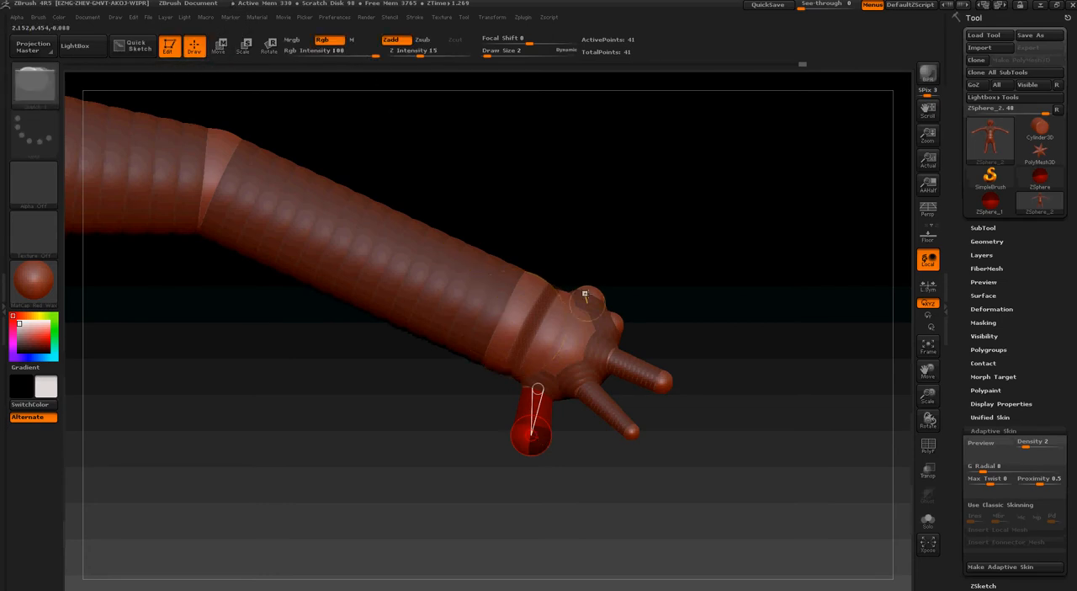
left_click(624, 321)
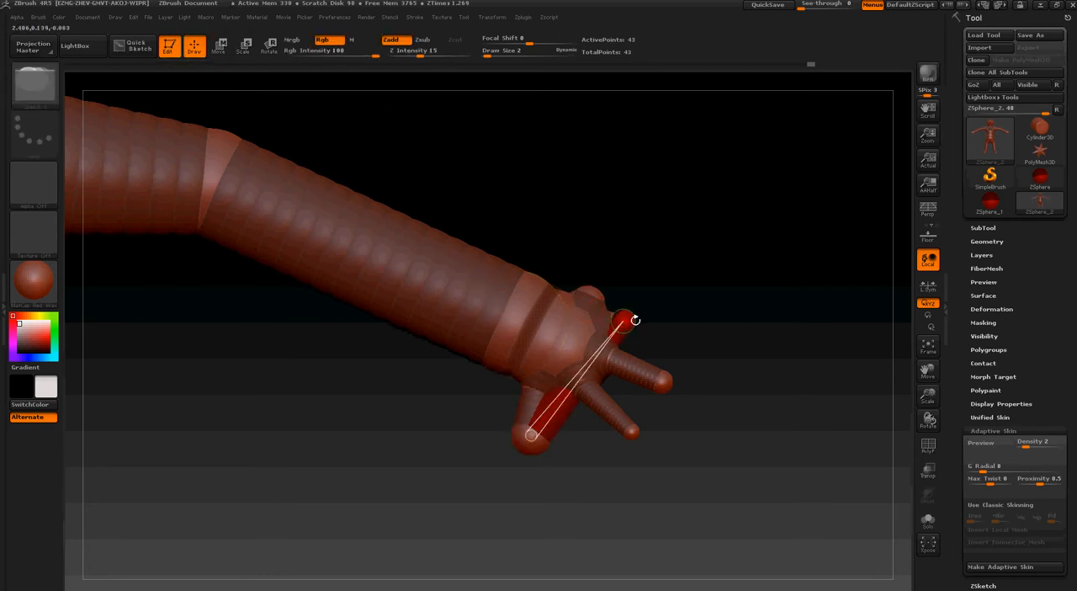
left_click(633, 320, "alt")
left_click(618, 320)
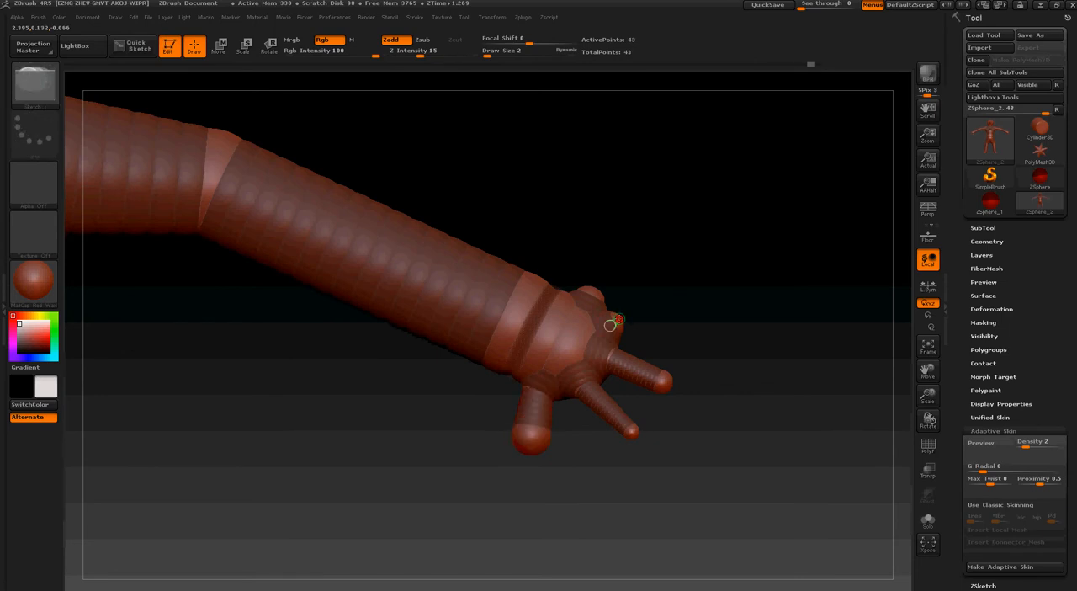
key("ctrl+z")
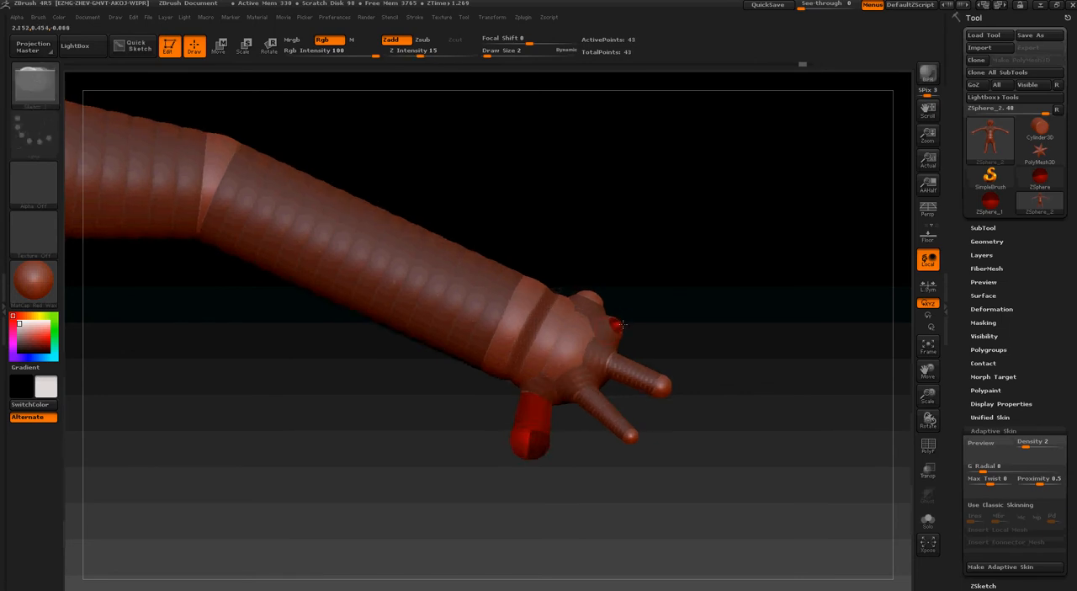
left_click(218, 44)
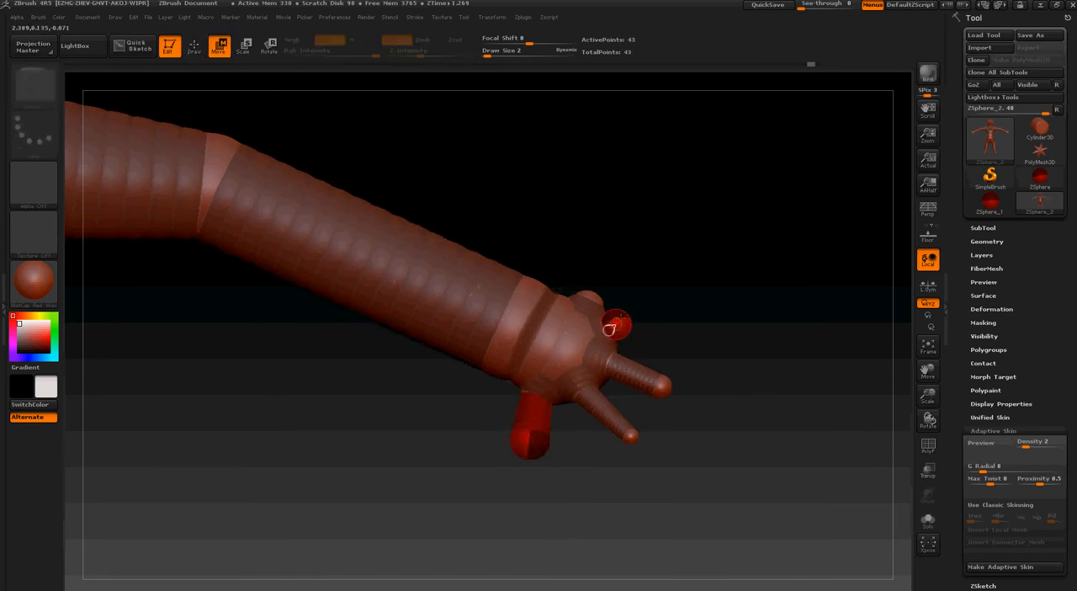
left_click_drag(614, 326, 676, 339)
Scale down the little and index fingertips and move them to refine the fingers' length and direction
left_click_drag(528, 439, 533, 457)
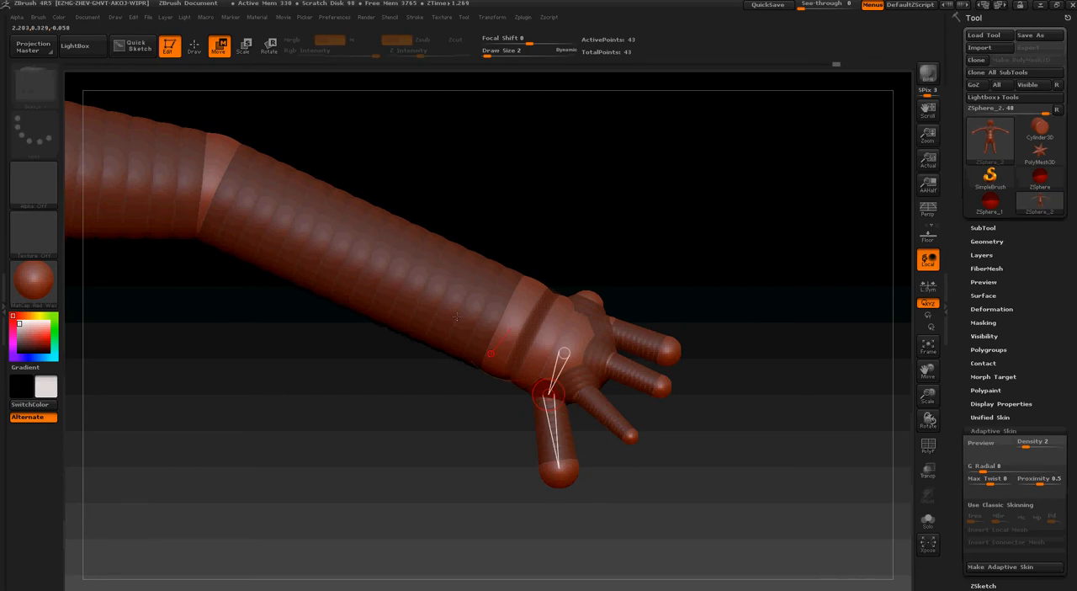
left_click(243, 46)
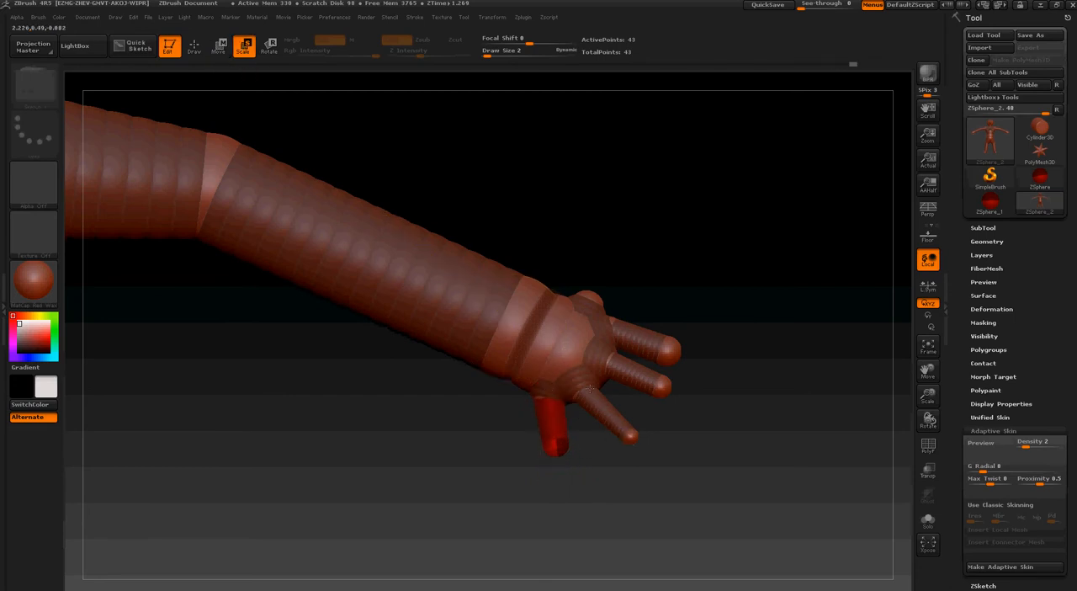
left_click_drag(668, 340, 692, 268)
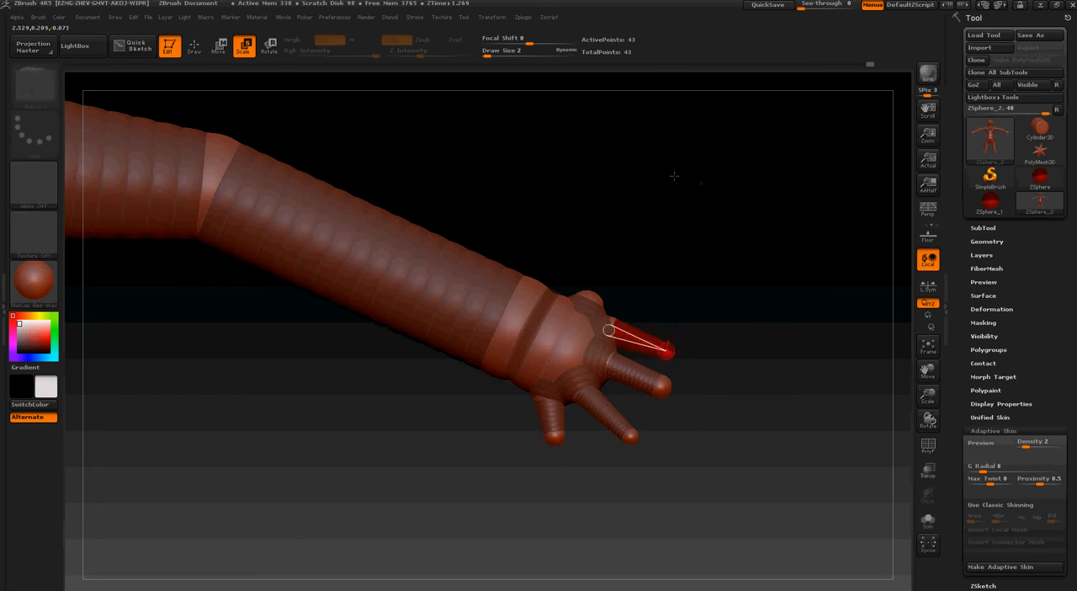
left_click(219, 49)
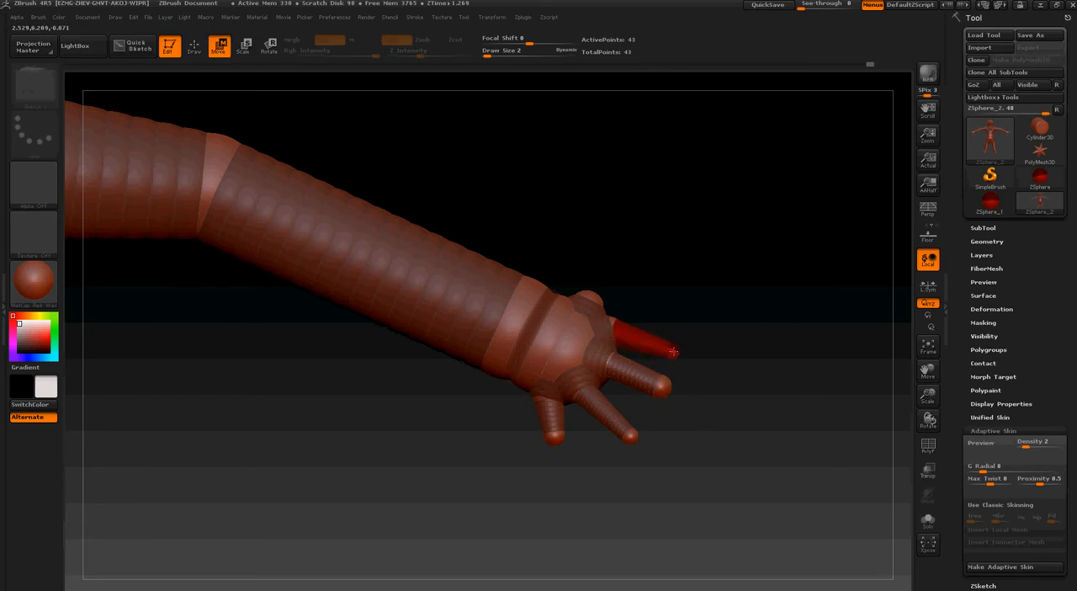
left_click_drag(562, 438, 583, 456)
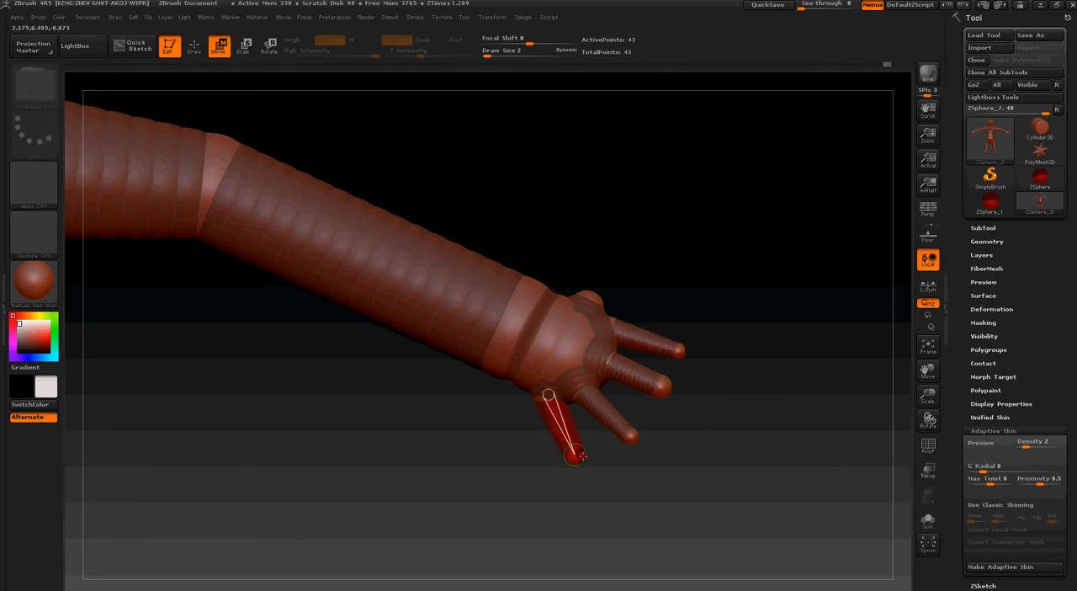
Reposition the fingertip ZSpheres from the end and front views to spread the four fingers evenly
left_click_drag(594, 266, 545, 371)
left_click_drag(587, 325, 603, 293)
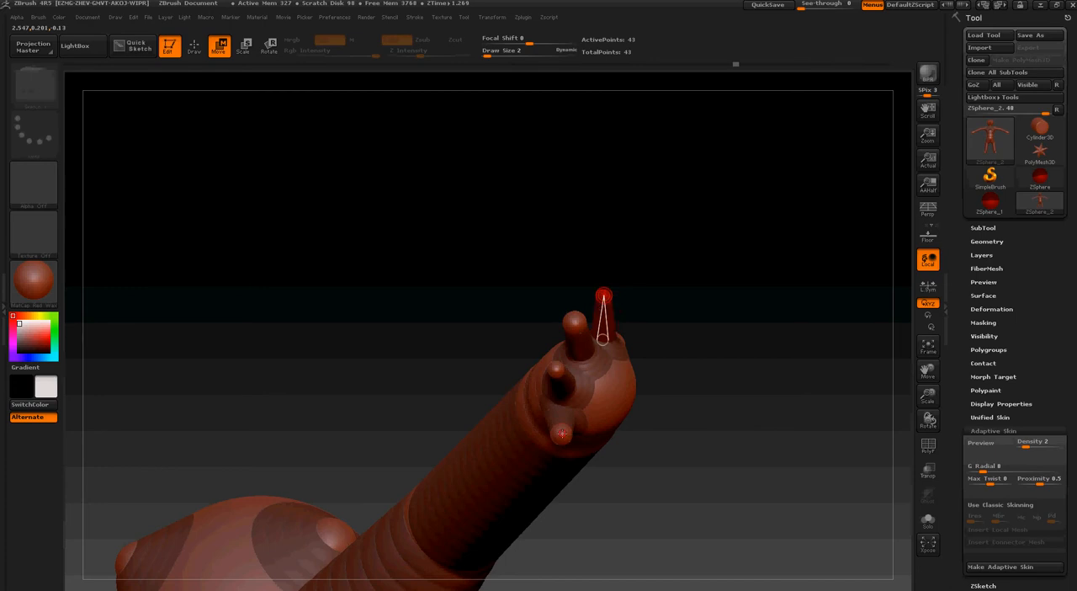
left_click_drag(653, 394, 602, 472)
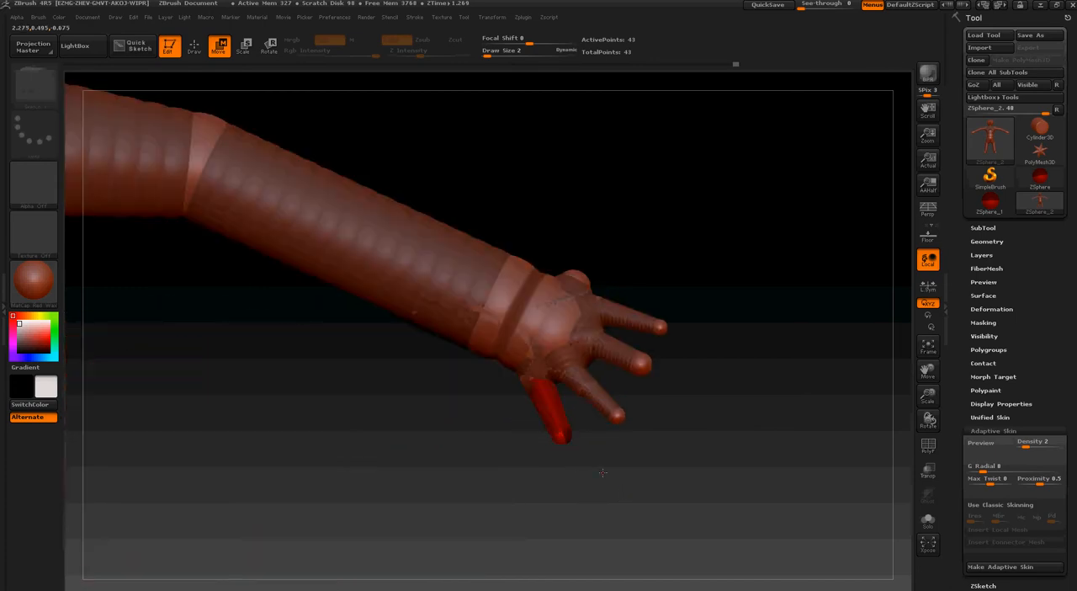
left_click_drag(563, 435, 569, 434)
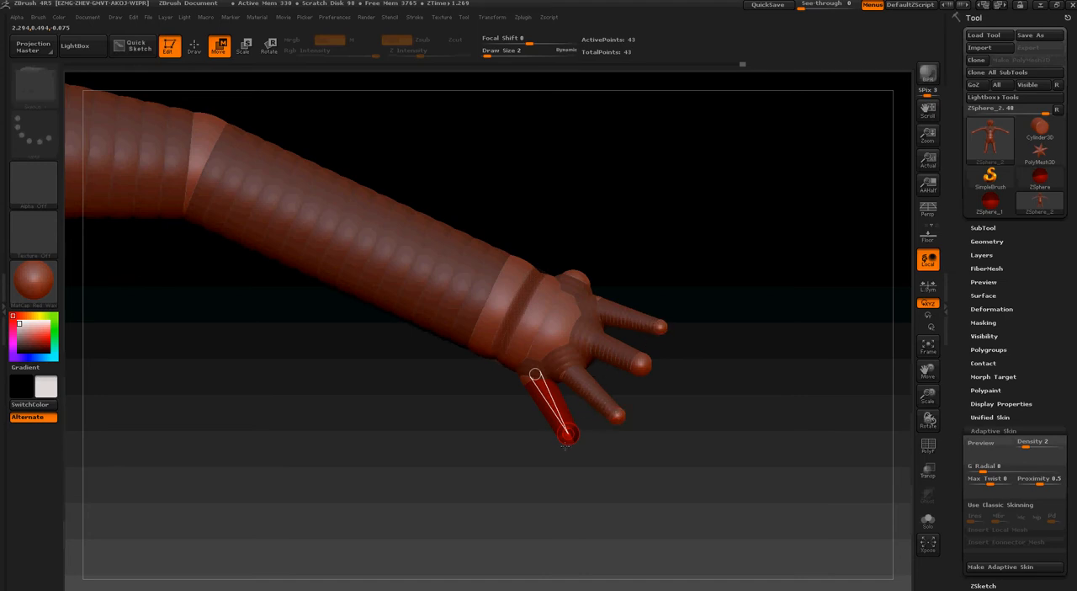
left_click_drag(565, 443, 624, 410)
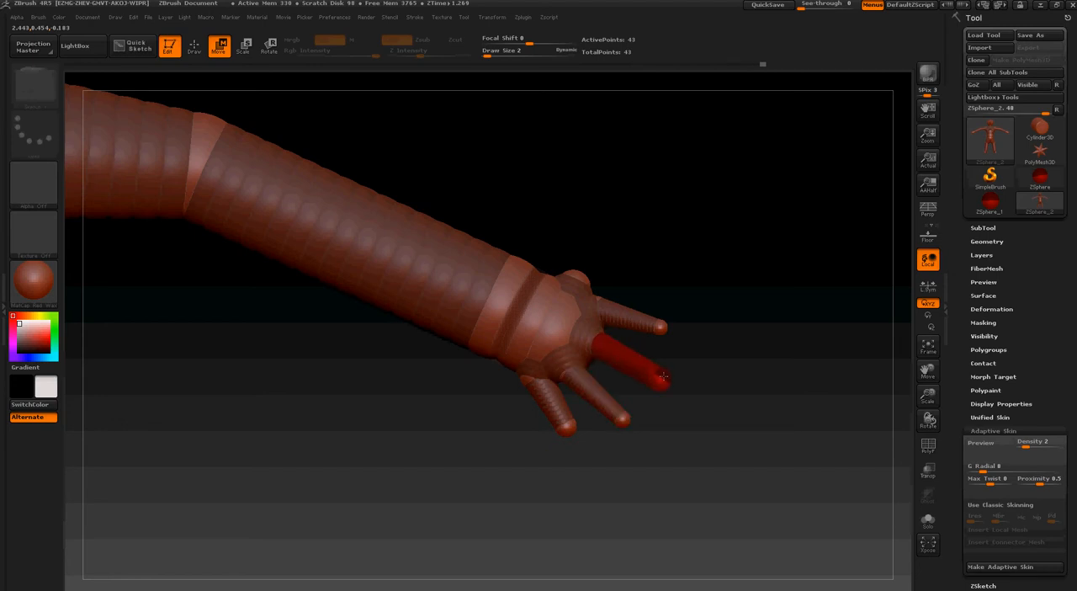
left_click_drag(664, 379, 657, 327)
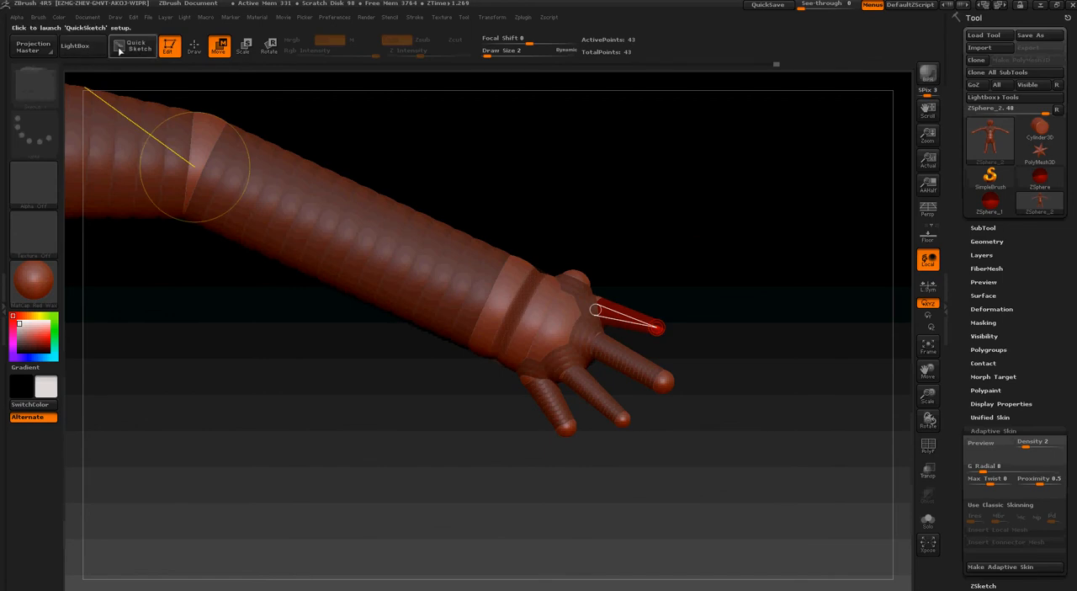
Draw a mirrored ZSphere on the thumb base, pull it outward, and angle it towards the fingers
left_click(194, 45)
left_click_drag(592, 263, 573, 335)
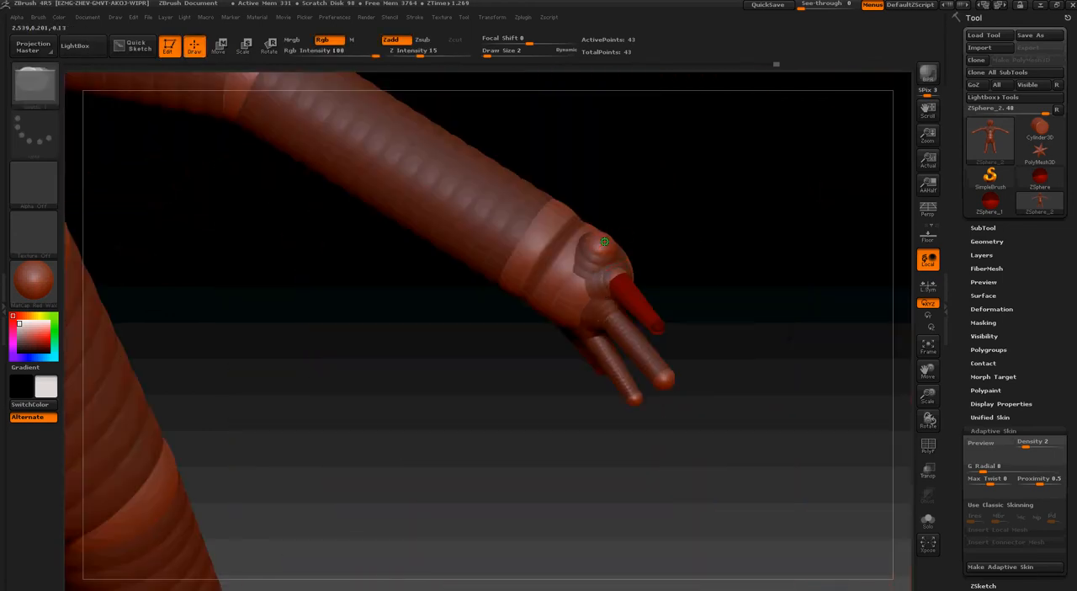
left_click_drag(605, 242, 618, 239)
key("w")
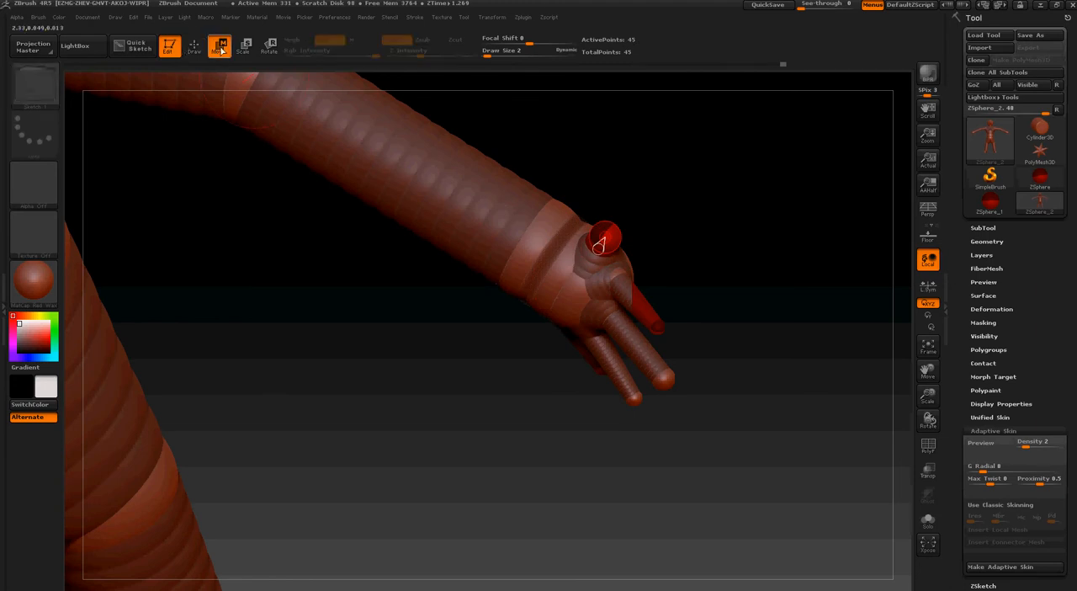
key("a")
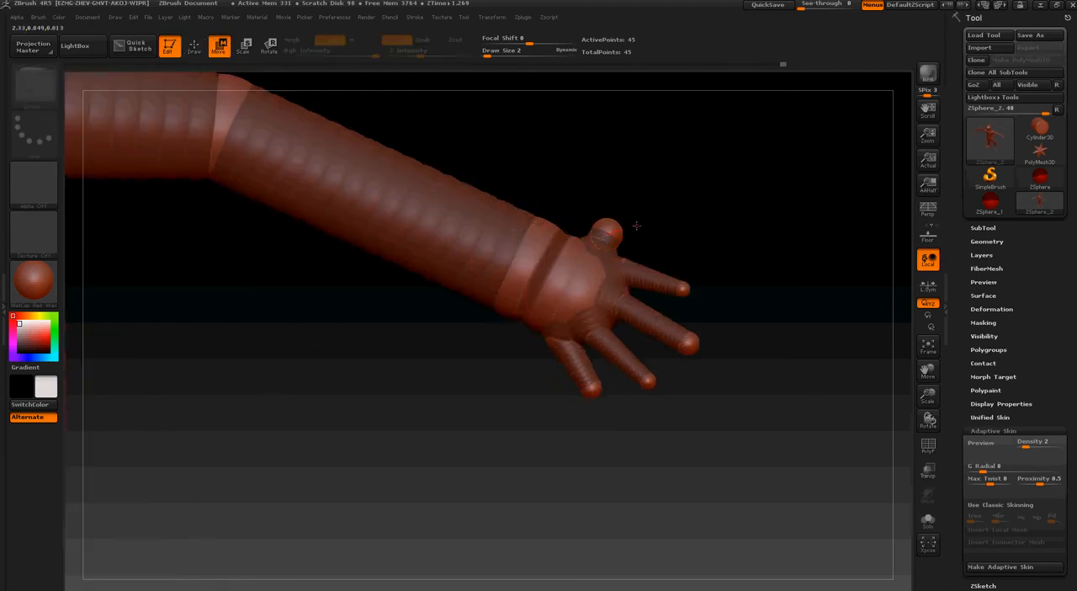
mouse_move(614, 225)
left_mouse_down()
mouse_move(653, 213)
mouse_move(630, 236)
left_mouse_up()
Try to draw a small mirrored ZSphere on the thumb tip and scale the palm, and undo both changes
left_click(243, 46)
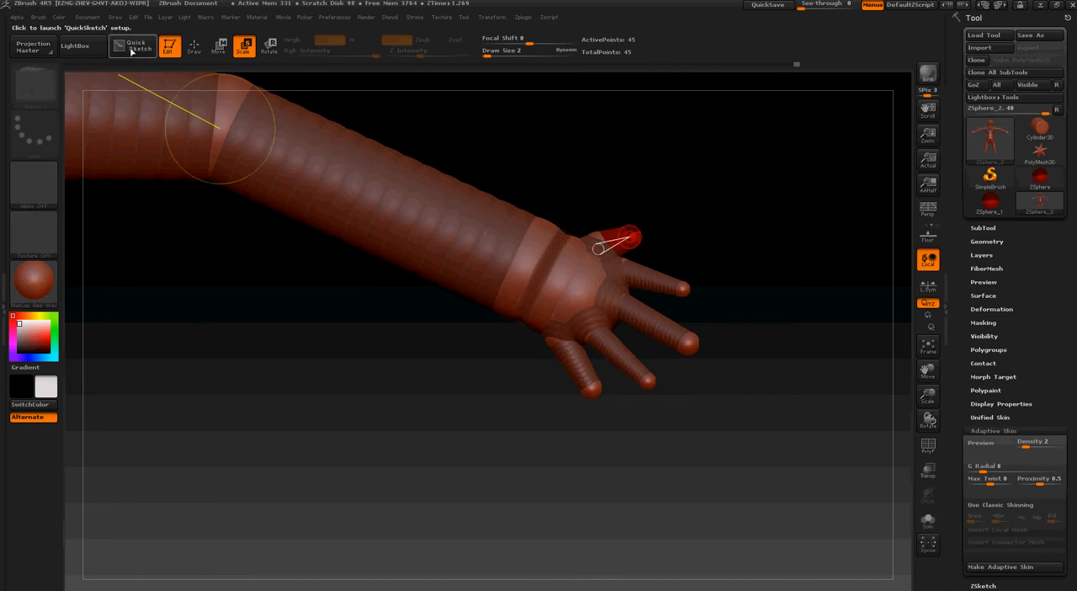
left_click(194, 46)
left_click_drag(706, 239, 551, 260)
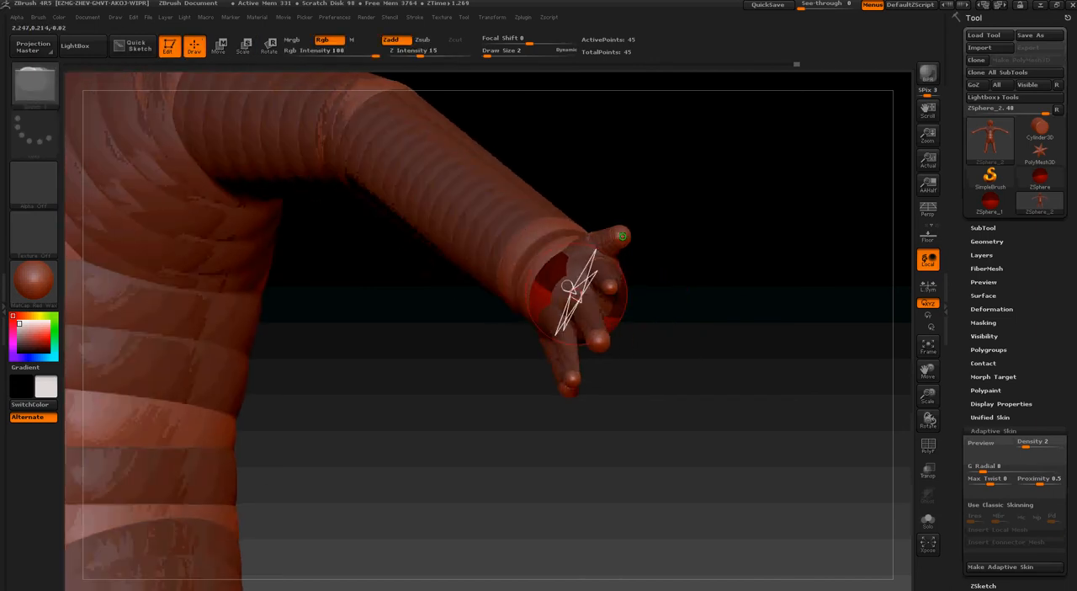
left_click_drag(621, 237, 824, 242)
left_click(242, 47)
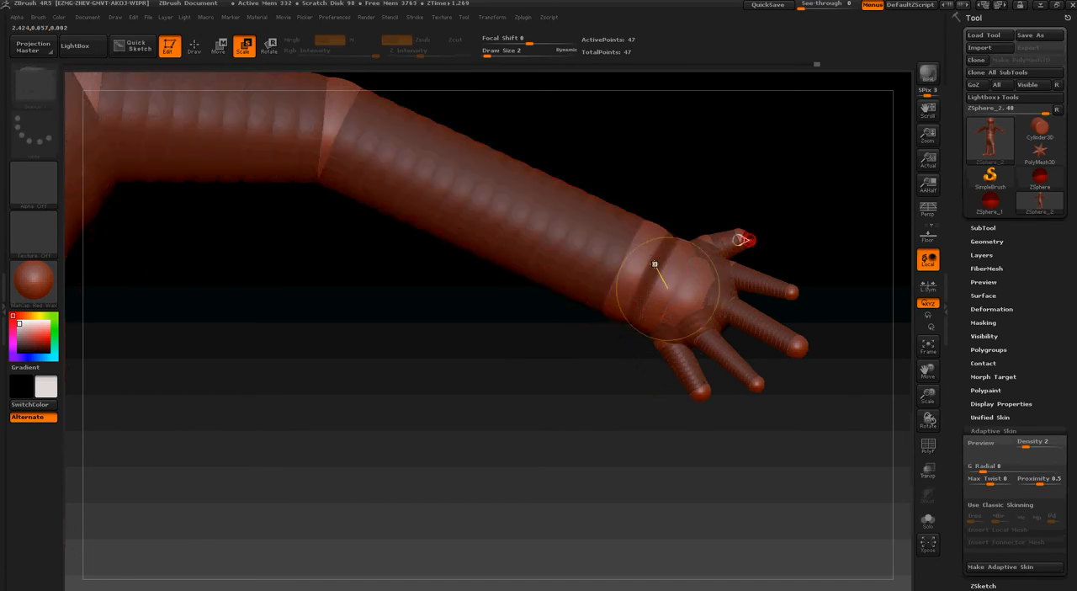
right_click_drag(659, 266, 637, 260)
left_click_drag(633, 270, 682, 296)
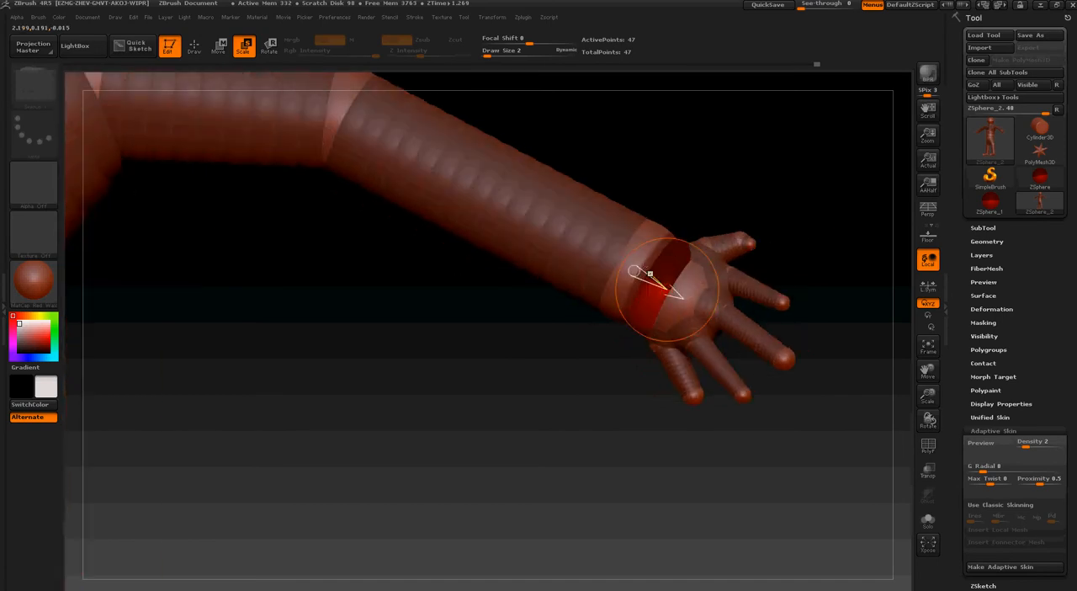
key("ctrl+z")
key("ctrl+z")
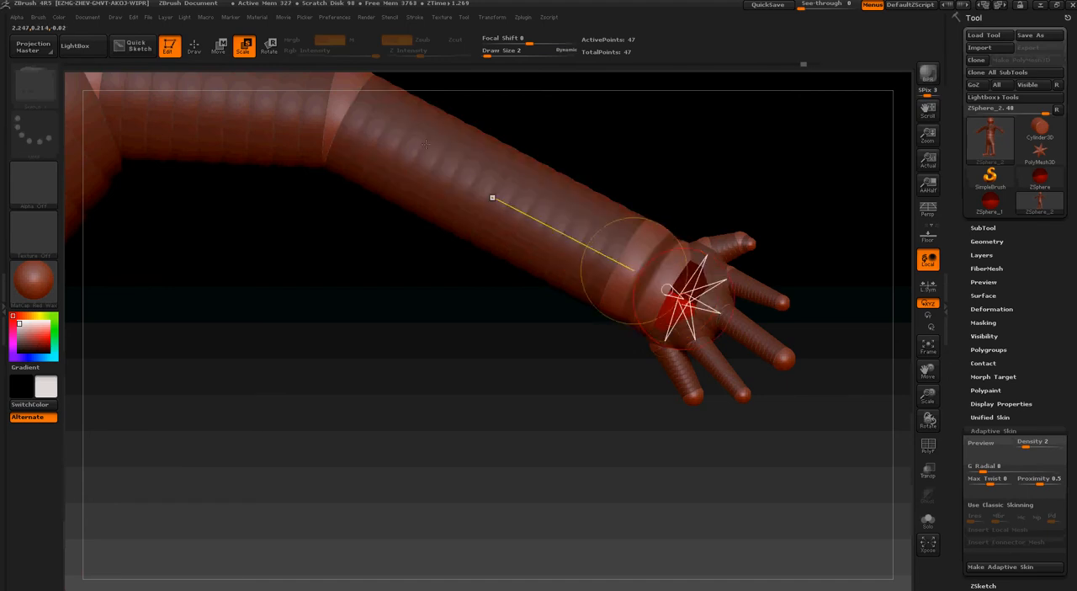
key("ctrl+z")
Preview the adaptive skin of the hand and check the fingers and thumb from several angles
mouse_move(775, 241)
left_mouse_down()
mouse_move(764, 204)
mouse_move(765, 266)
mouse_move(715, 278)
left_mouse_up()
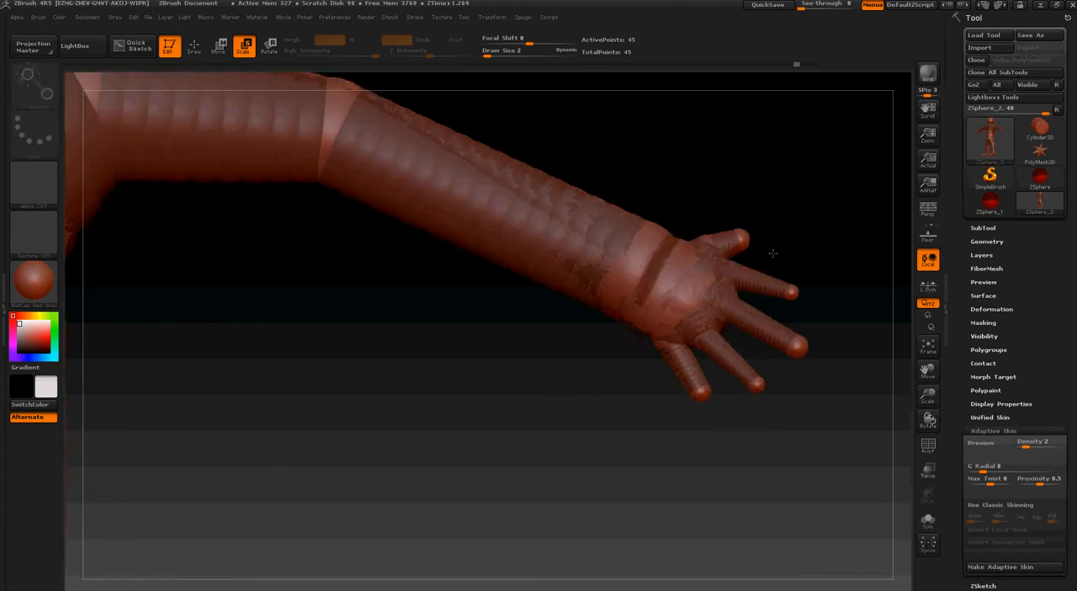
key("a")
left_click_drag(698, 206, 747, 252)
key("a")
left_click_drag(624, 376, 642, 406)
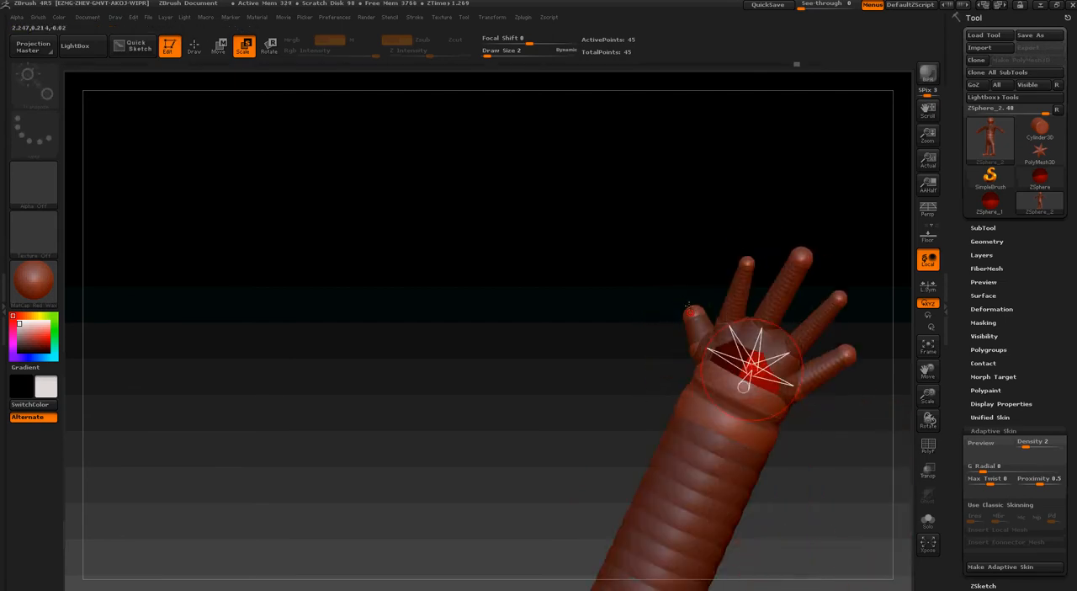
key("a")
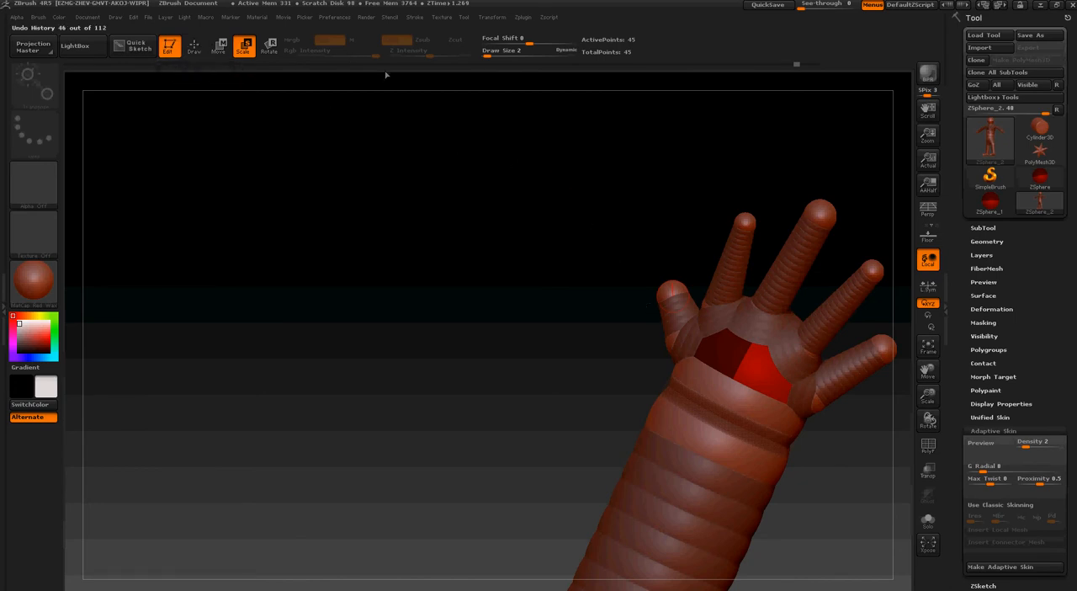
Draw a mirrored ZSphere on the thumb tip and pull it outward to form a second thumb segment
left_click(199, 47)
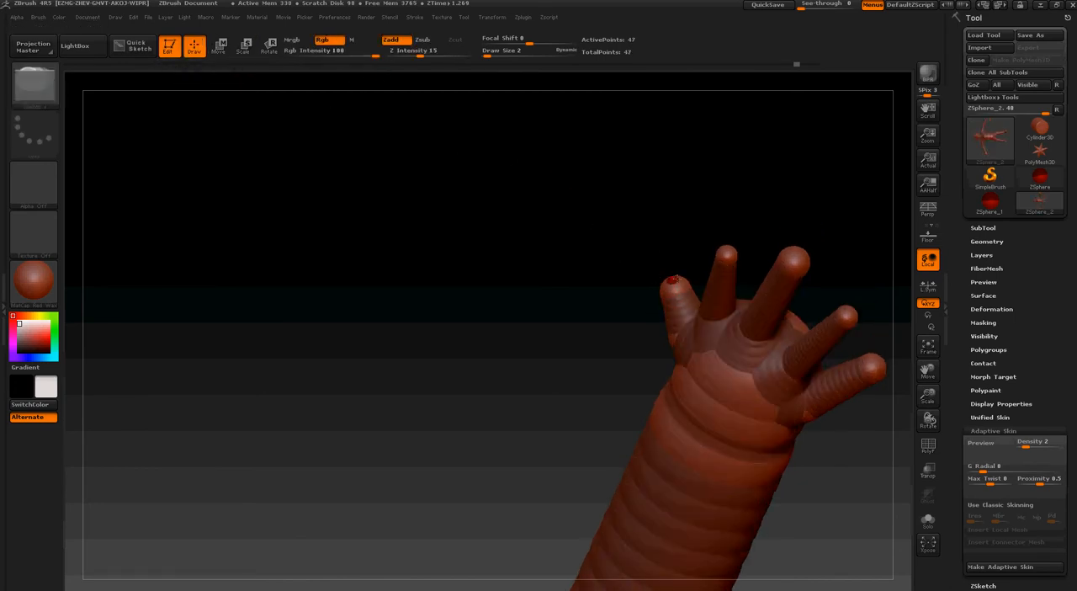
key("w")
mouse_move(356, 233)
left_mouse_down()
mouse_move(480, 269)
mouse_move(574, 264)
left_mouse_up()
left_click_drag(660, 266, 495, 327)
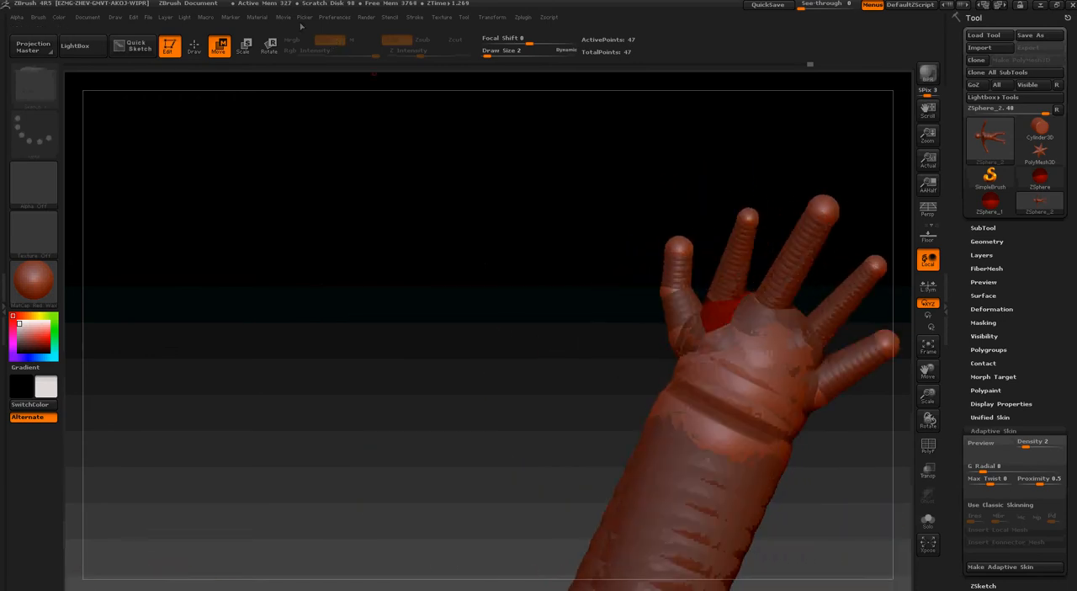
Insert a mirrored joint ZSphere midway along each of the four fingers and check the skin preview
left_click(194, 45)
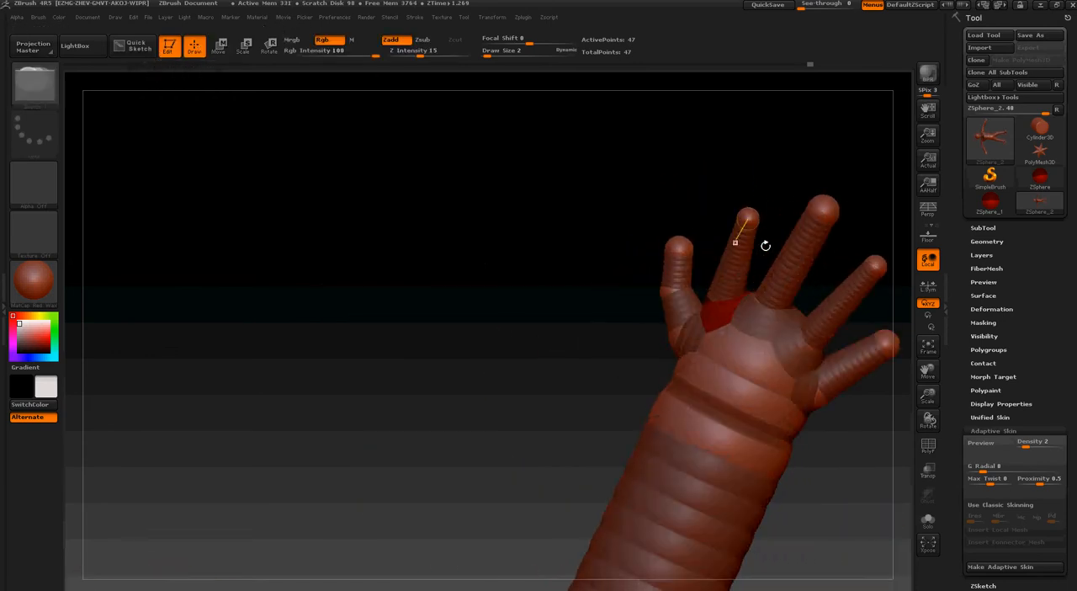
left_click(727, 272)
left_click(791, 266)
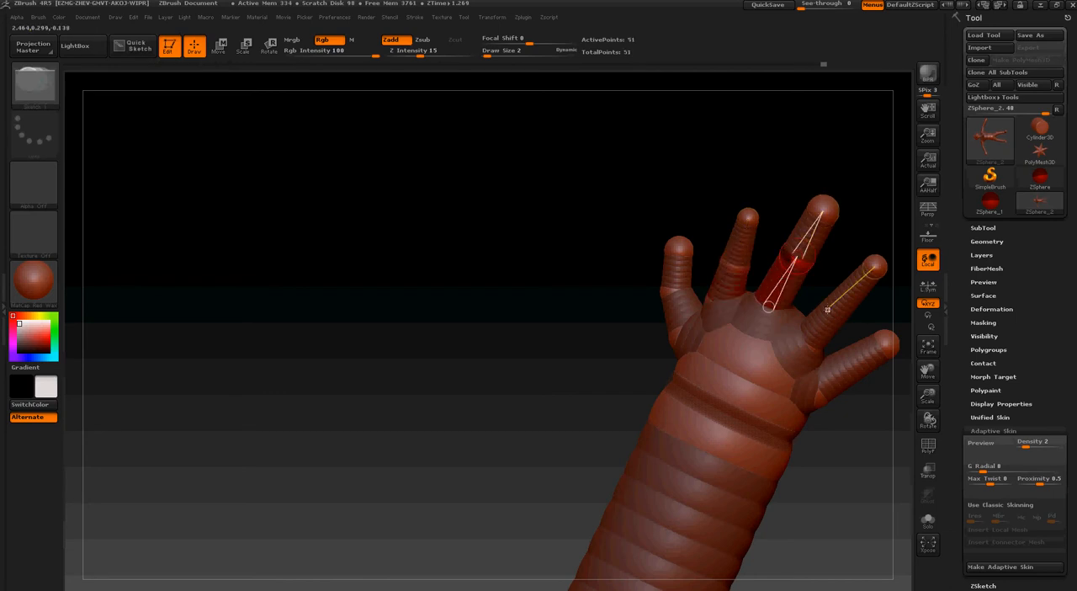
left_click(840, 307)
left_click(852, 370)
key("a")
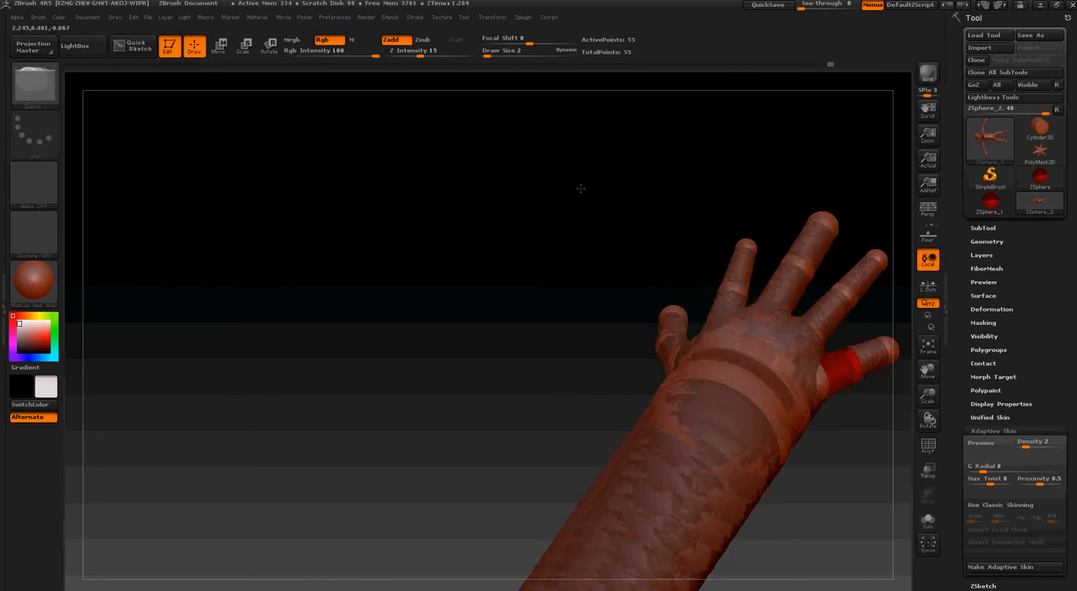
left_click_drag(575, 177, 556, 150)
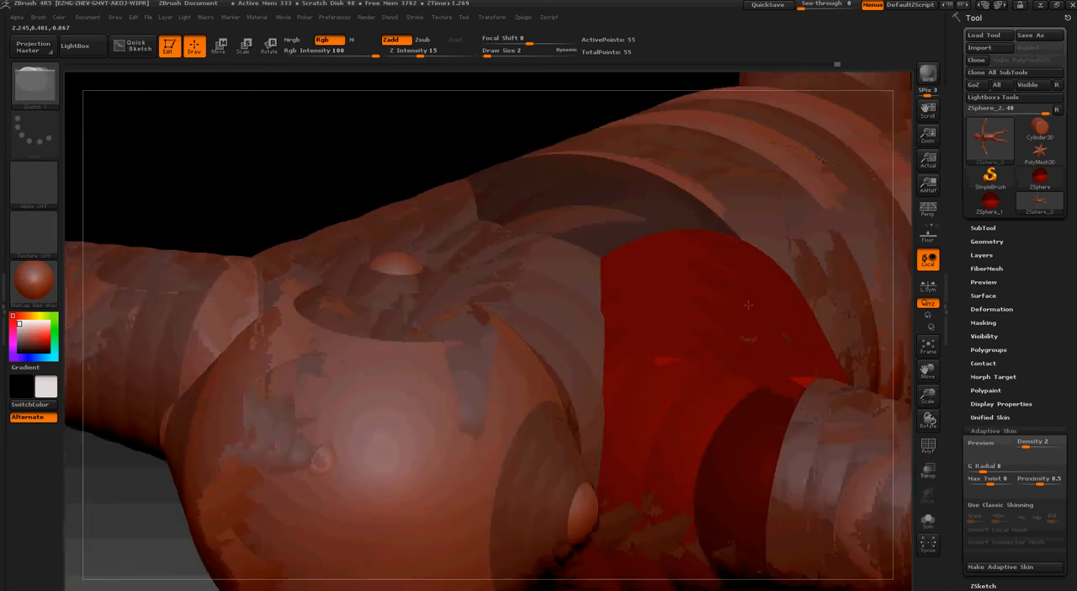
Move the fingertip ZSpheres to bend the fingers slightly at their new joints
left_click(219, 45)
mouse_move(842, 547)
left_mouse_down("alt")
mouse_move(505, 374)
mouse_move(459, 368)
left_mouse_up("alt")
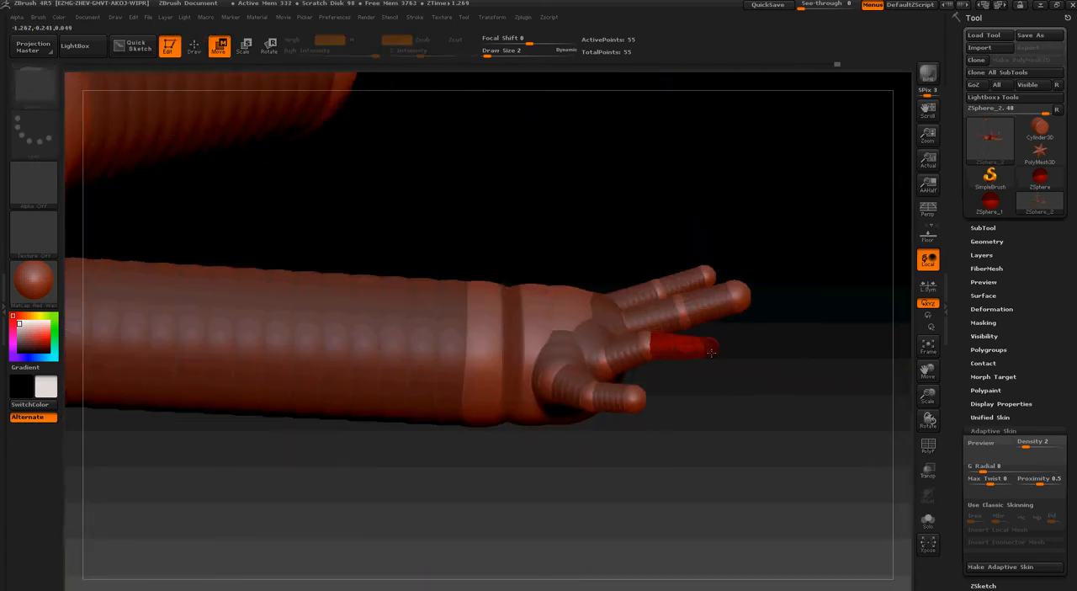
left_click_drag(711, 353, 740, 327)
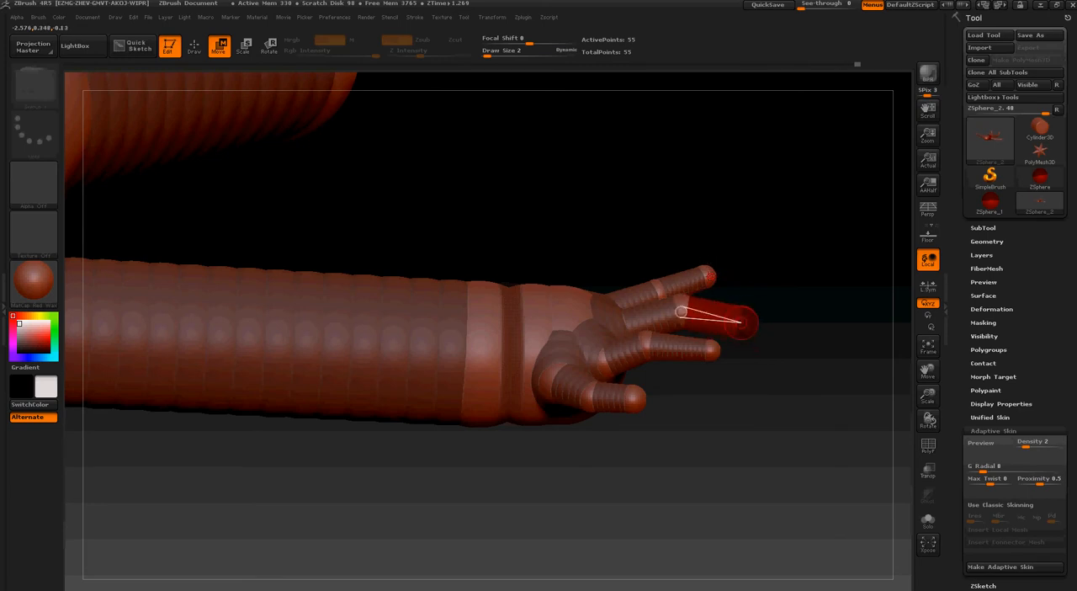
left_click_drag(711, 275, 737, 294)
left_click_drag(634, 404, 577, 429)
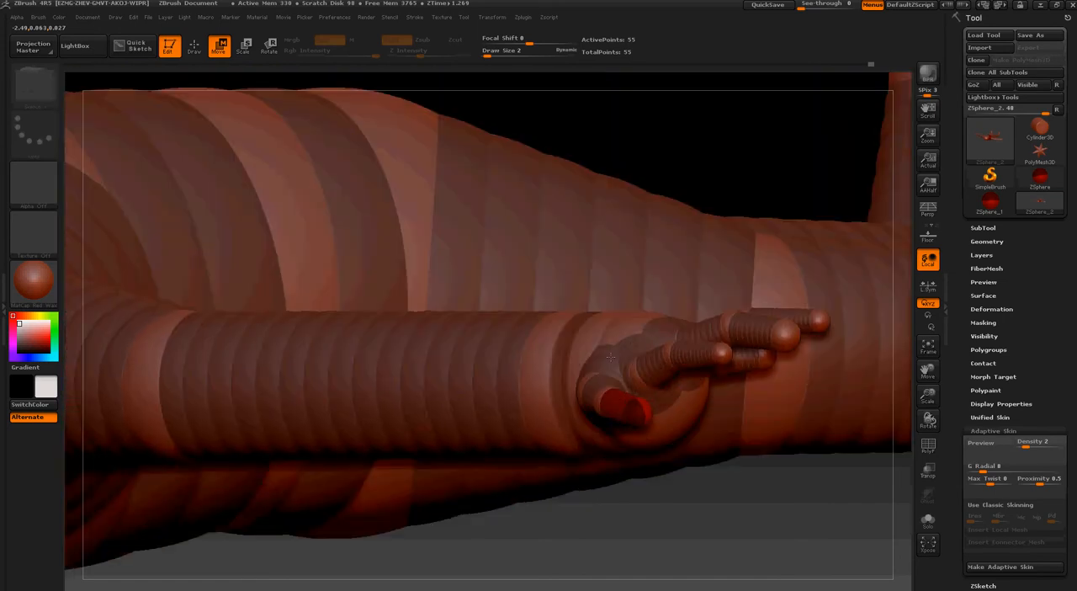
Preview the adaptive skin of the character, examine the head and upper body, and return to the full ZSphere figure
left_click(243, 47)
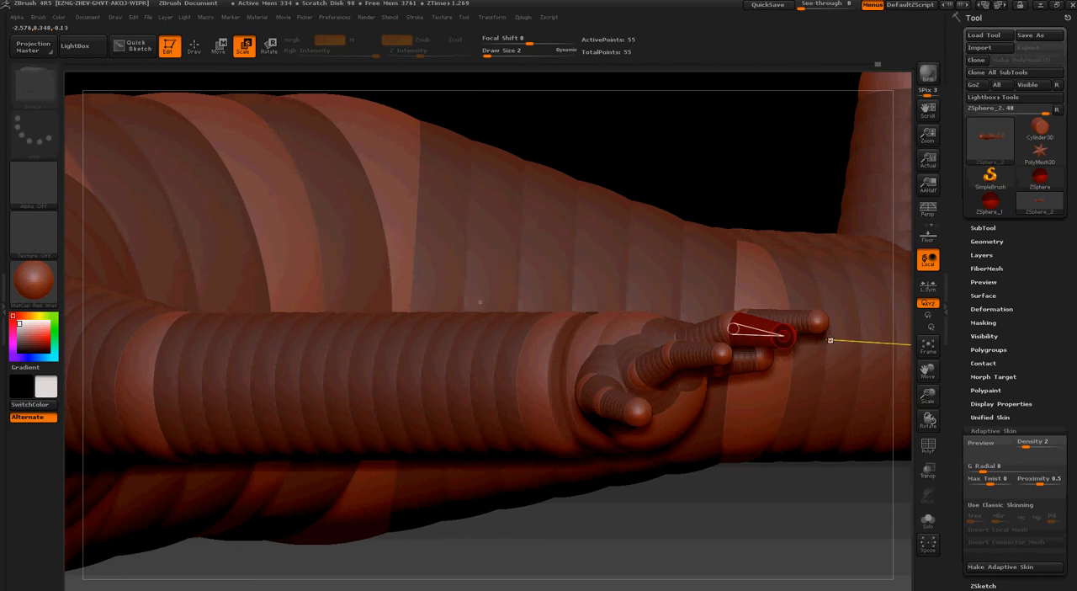
left_click_drag(850, 503, 584, 232)
key("a")
mouse_move(585, 232)
right_mouse_down()
mouse_move(686, 233)
mouse_move(599, 395)
mouse_move(659, 391)
mouse_move(920, 462)
right_mouse_up()
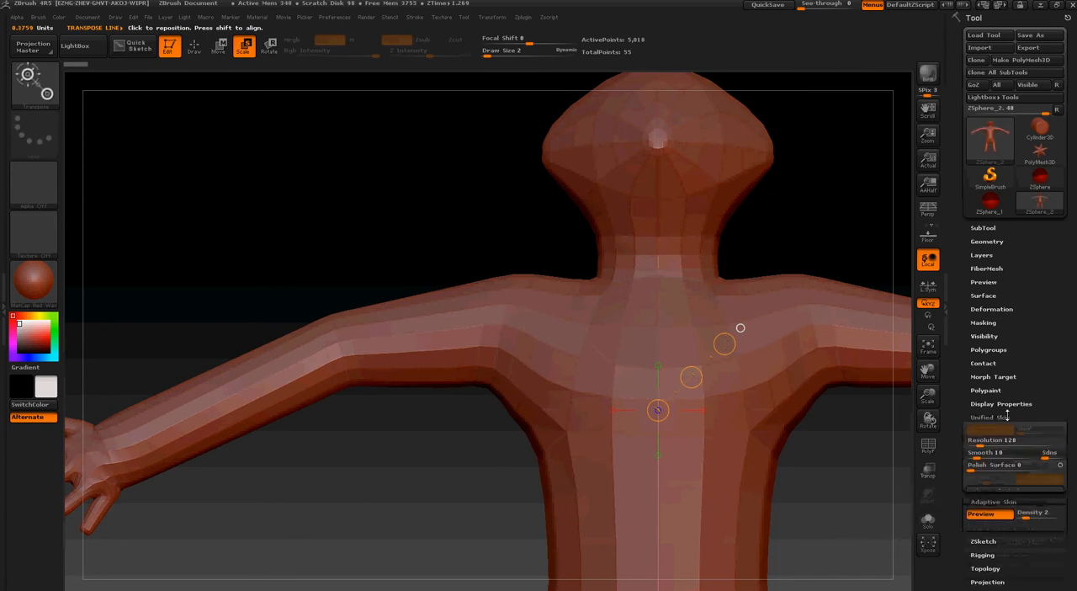
left_click(994, 430)
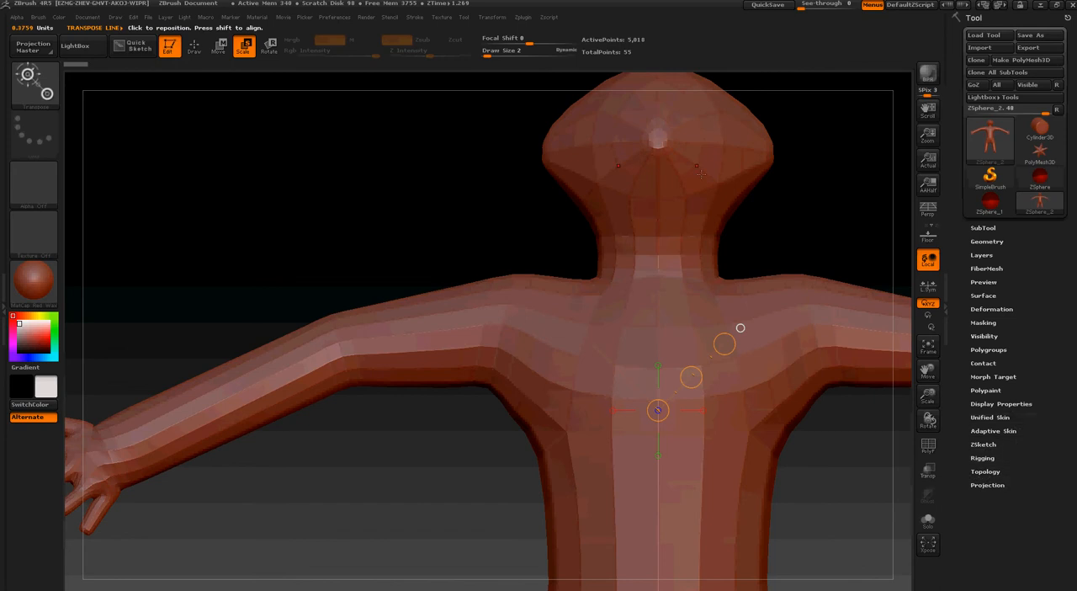
left_click_drag(783, 219, 676, 181)
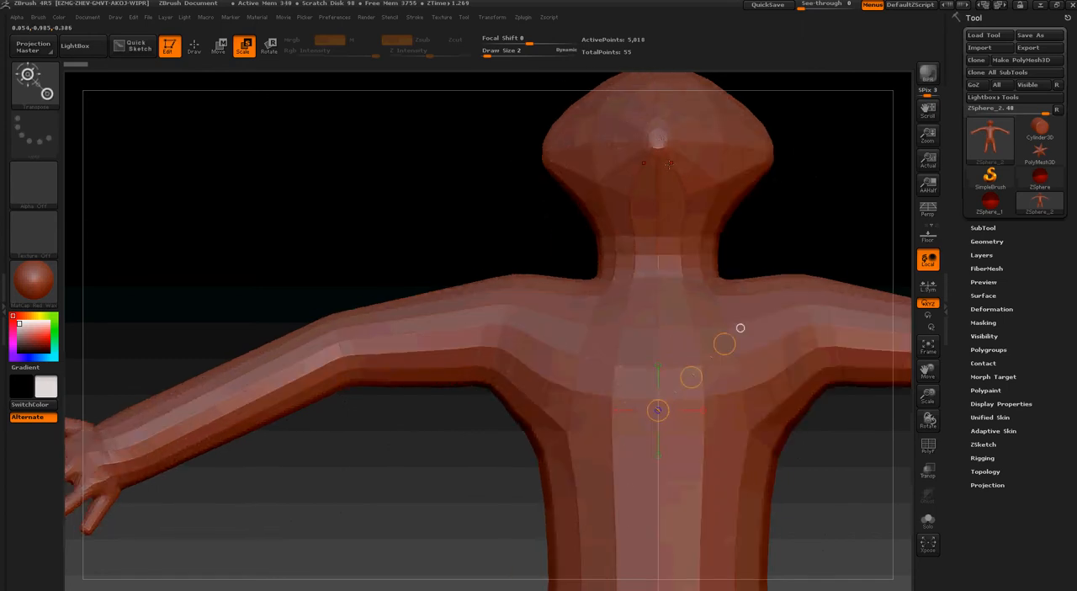
key("a")
left_click_drag(774, 218, 749, 284)
left_click(675, 421)
left_click_drag(505, 266, 151, 54, "alt")
left_click_drag(664, 380, 573, 166, "alt")
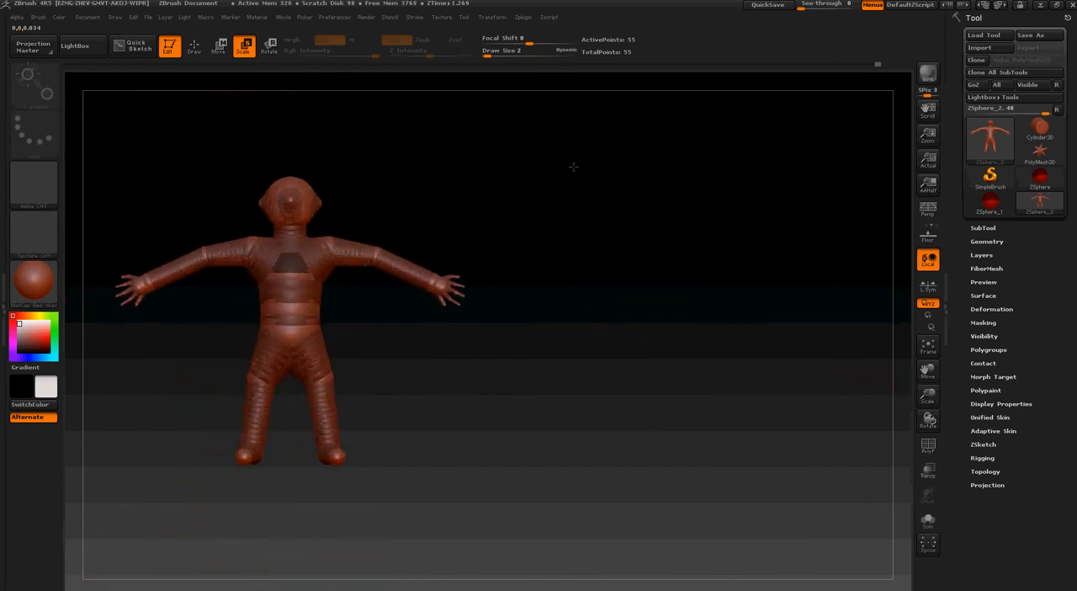
Set the draw size to 70 for drawing on the ZSphere figure
left_click(196, 46)
key("s")
left_click_drag(490, 344, 514, 350)
key("s")
left_click_drag(487, 314, 491, 315)
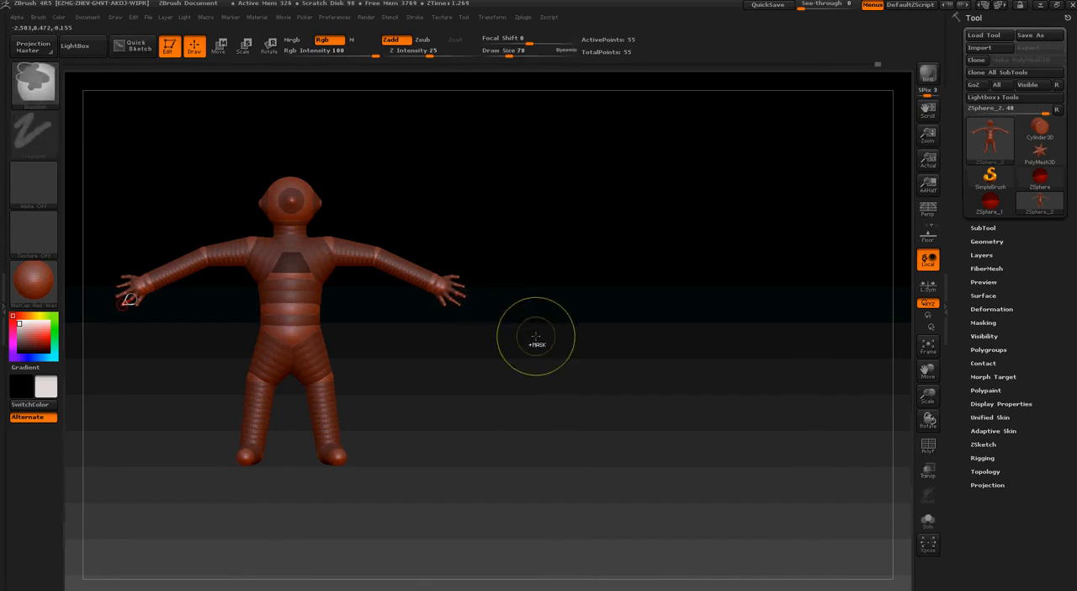
Restore the figure from the undo history and set the draw size to 244
key("shift")
mouse_move(471, 335)
right_mouse_down("ctrl")
mouse_move(517, 426)
mouse_move(603, 277)
mouse_move(476, 114)
right_mouse_up("ctrl")
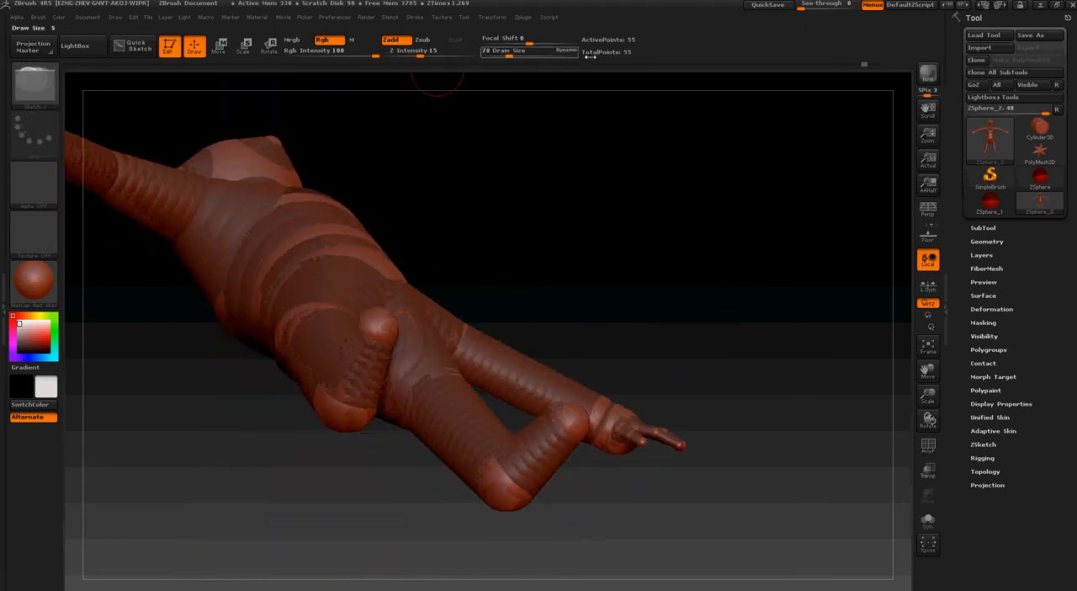
left_click(878, 64)
mouse_move(839, 222)
right_mouse_down()
mouse_move(820, 315)
mouse_move(783, 320)
mouse_move(733, 259)
right_mouse_up()
left_click_drag(650, 343, 659, 343)
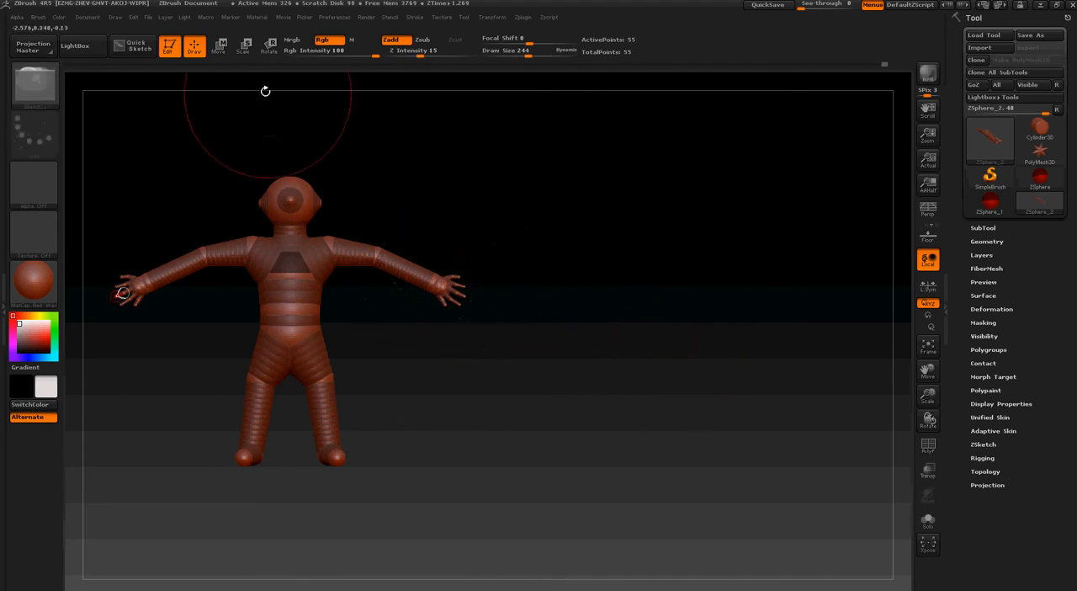
Switch to Move and enlarge the draw size to 550
left_click(218, 46)
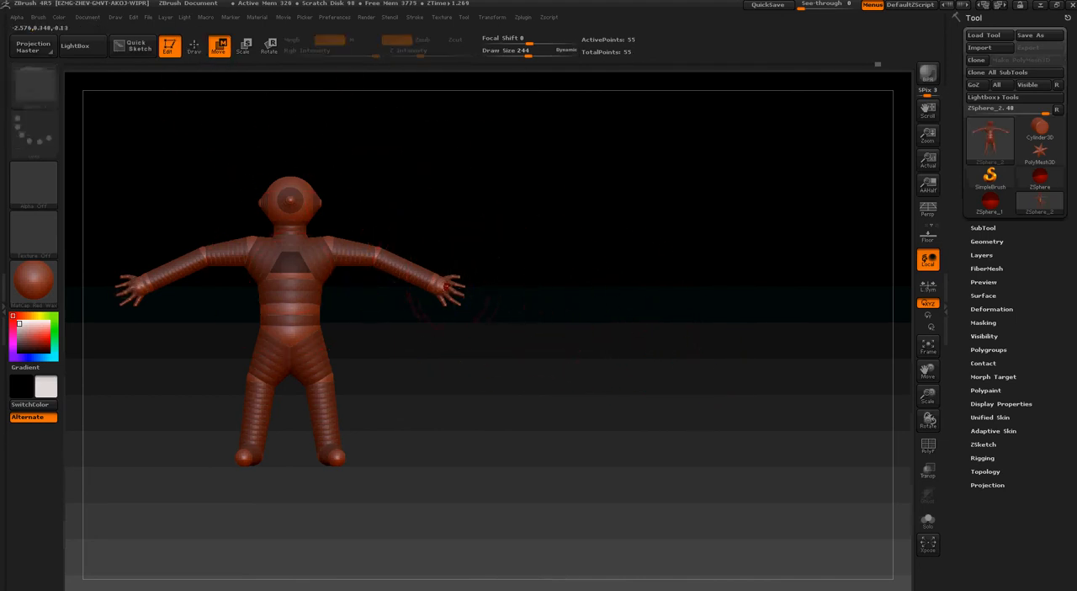
key("s")
mouse_move(435, 283)
left_mouse_down()
mouse_move(456, 282)
mouse_move(428, 276)
left_mouse_up()
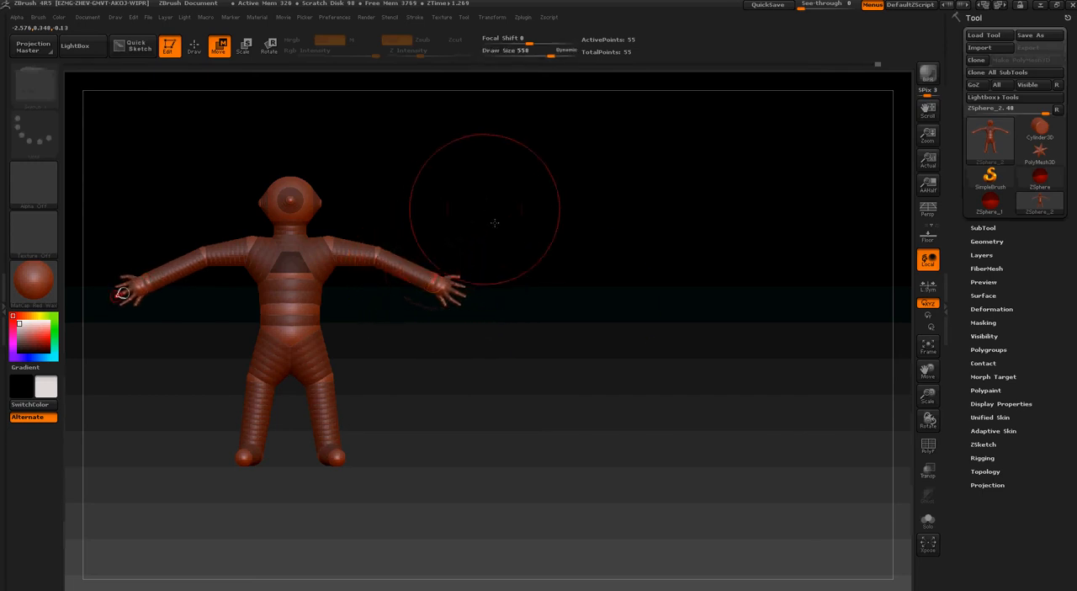
left_click_drag(505, 240, 619, 255, "alt")
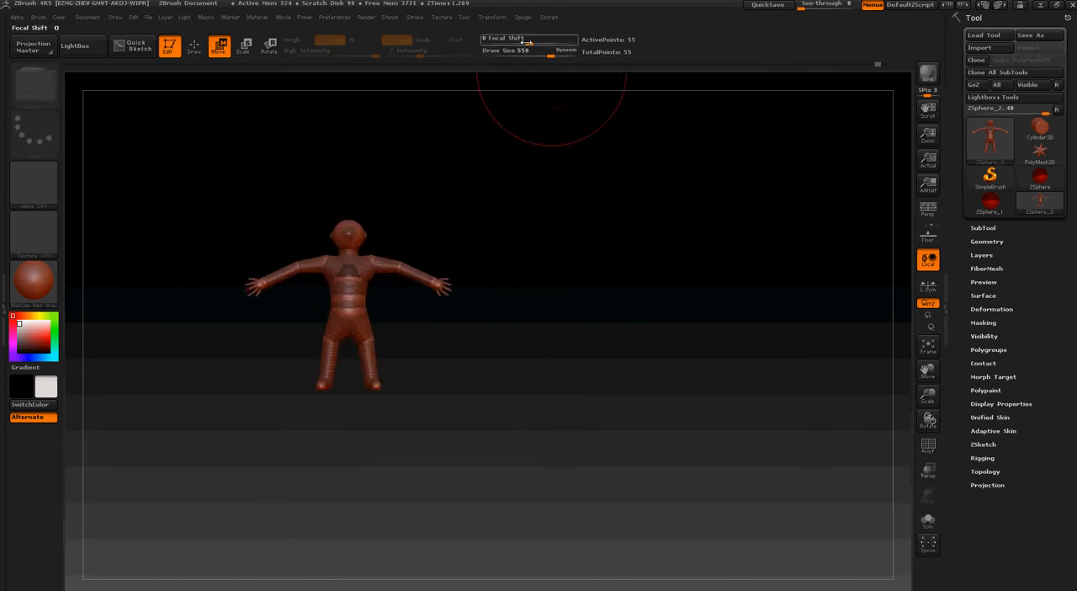
Set the focal shift to -62 and try moving the hand with the large brush
left_click_drag(525, 42, 497, 40)
left_click_drag(399, 368, 396, 408, "alt")
mouse_move(440, 283)
left_mouse_down()
mouse_move(420, 276)
mouse_move(448, 285)
left_mouse_up()
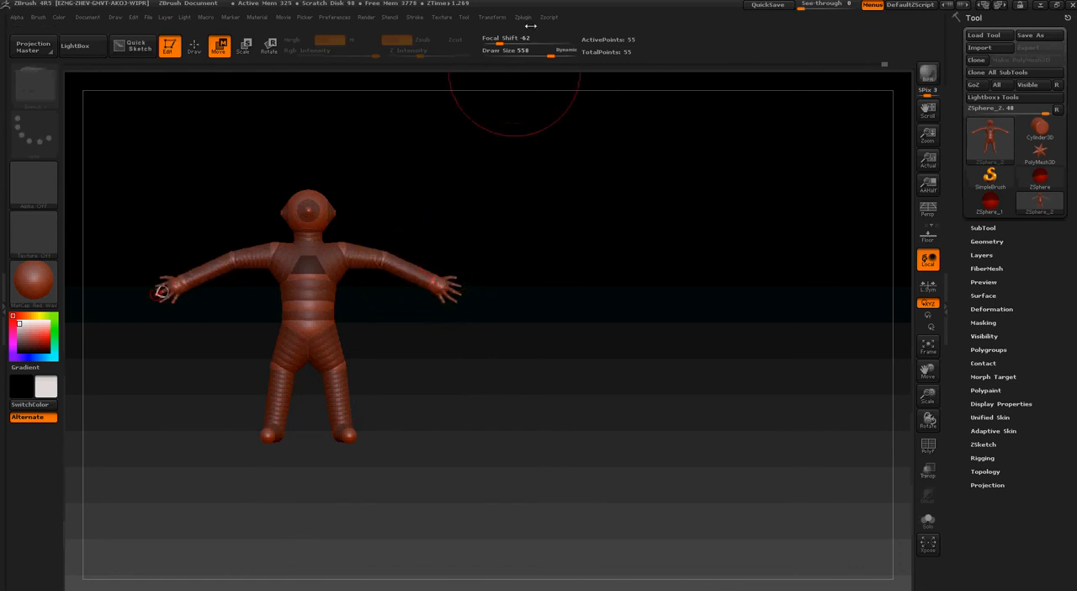
Set the focal shift to 100, try moving the wrist ZSphere, and undo the move
left_click_drag(543, 40, 575, 40)
left_click_drag(430, 280, 423, 264)
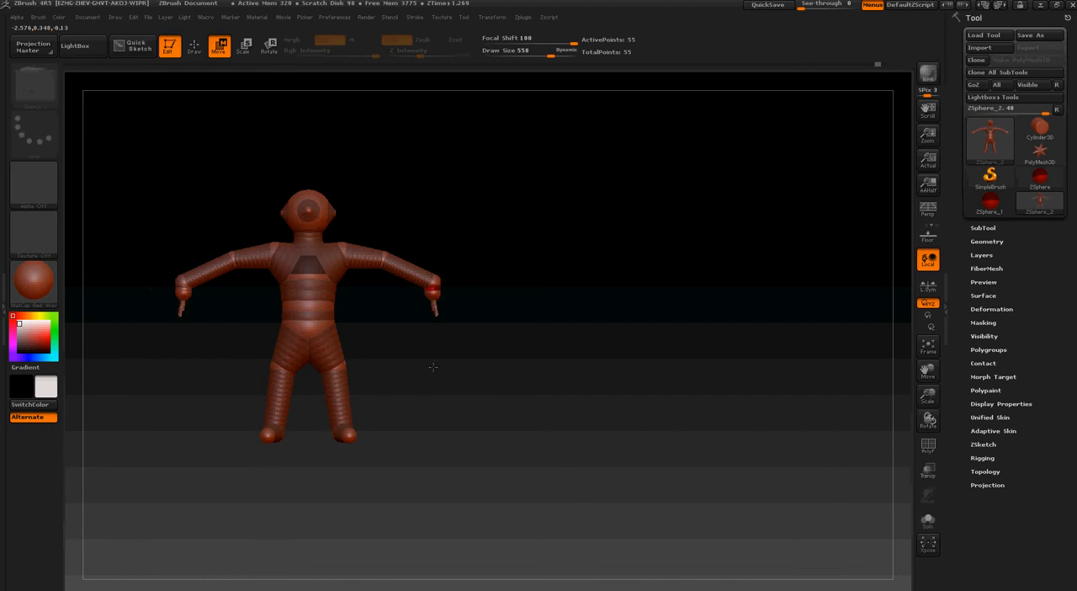
left_click_drag(432, 367, 463, 312)
Try a focal shift of -35 on the wrist and reset the focal shift to 0
left_click_drag(576, 39, 508, 39)
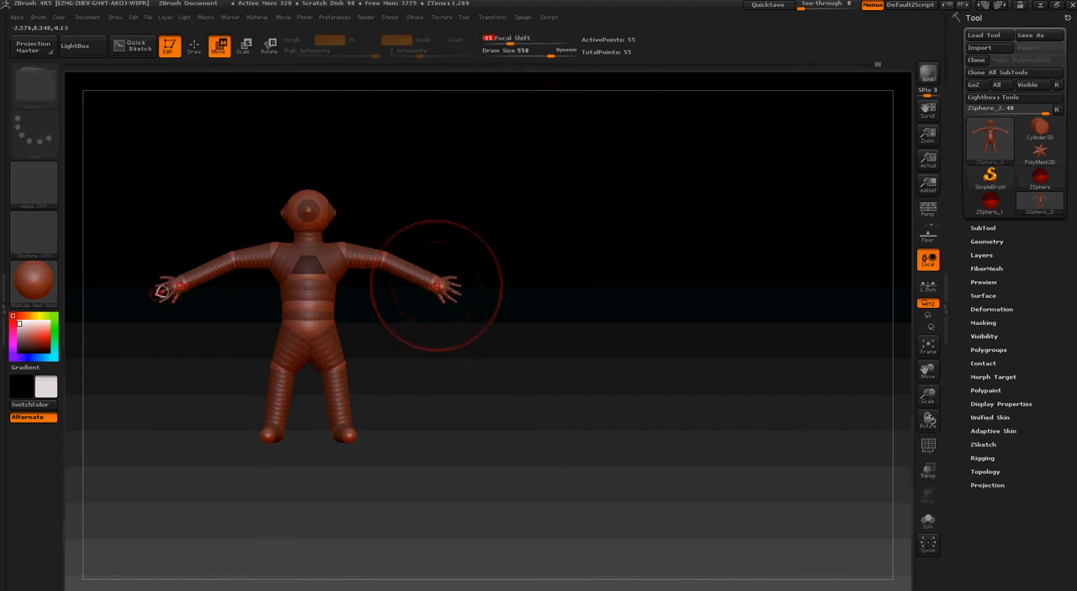
mouse_move(438, 281)
left_mouse_down()
mouse_move(428, 279)
mouse_move(435, 286)
left_mouse_up()
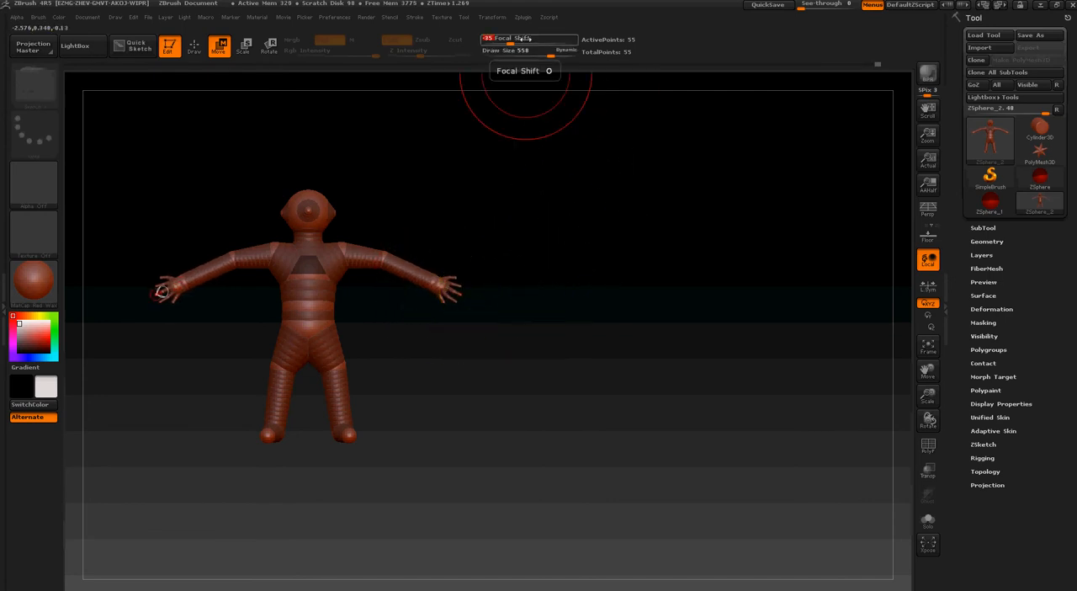
left_click_drag(589, 253, 184, 344)
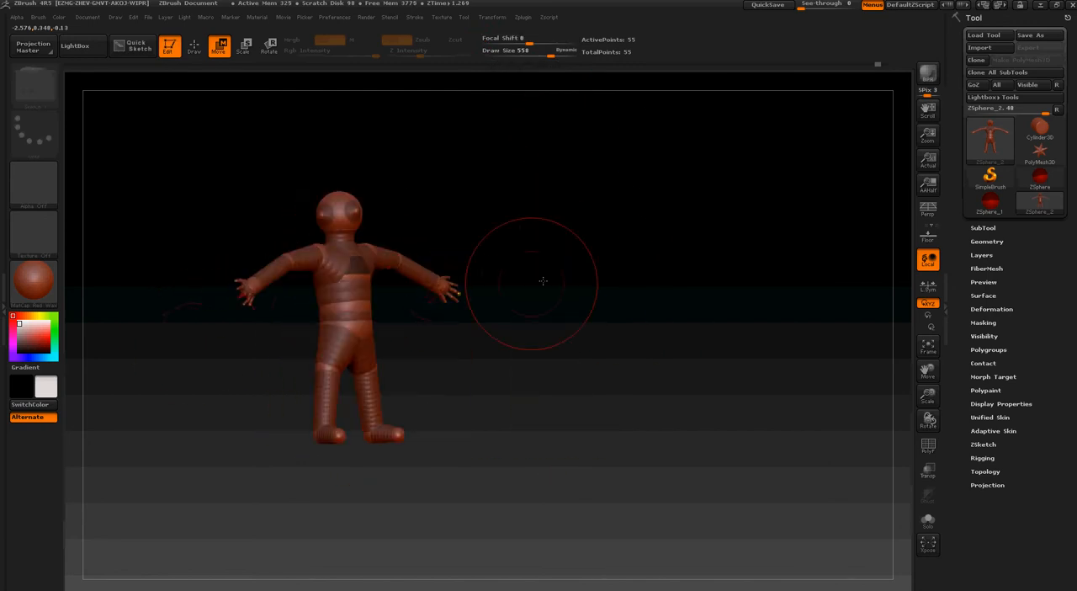
View the whole figure from the front and preview its adaptive skin
left_click_drag(543, 278, 508, 274)
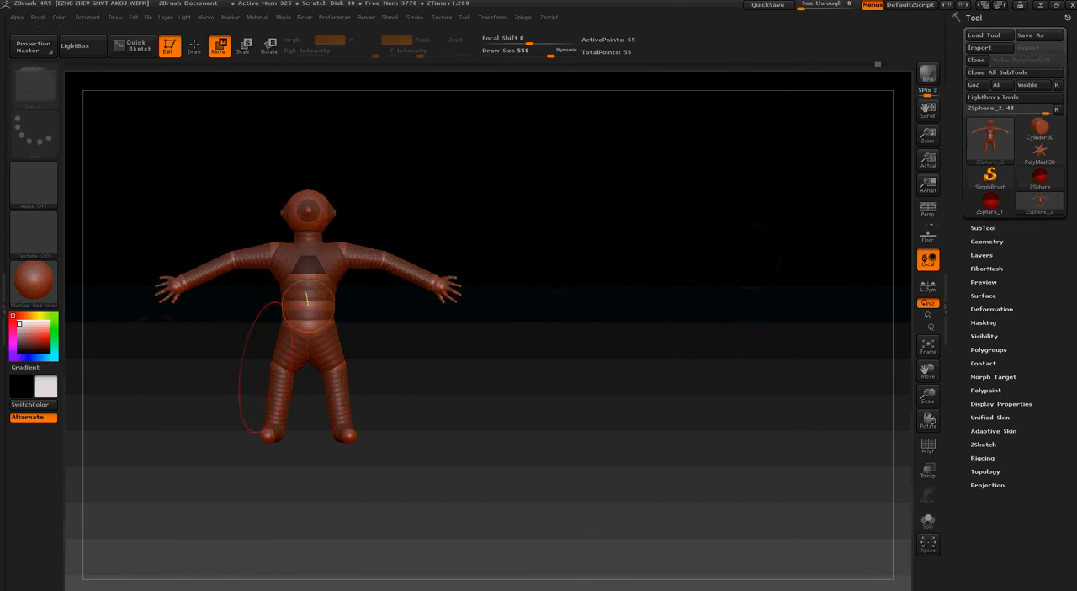
mouse_move(520, 288)
left_mouse_down()
mouse_move(519, 312)
mouse_move(558, 319)
mouse_move(519, 300)
mouse_move(481, 304)
mouse_move(329, 365)
mouse_move(267, 370)
left_mouse_up()
key("a")
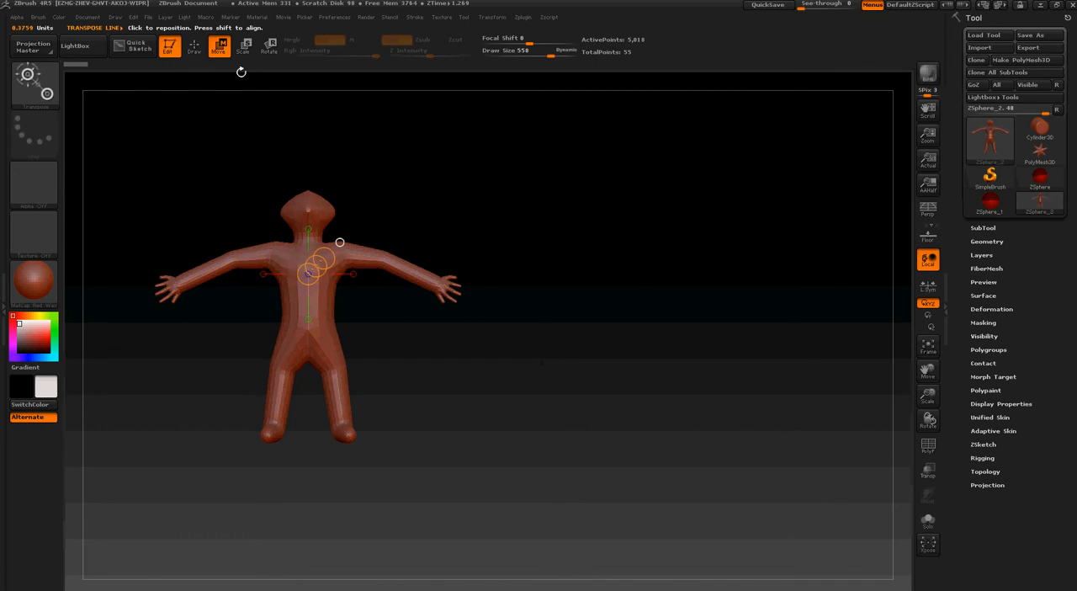
Convert the previewed ZSphere figure into a PolyMesh3D and inspect the new mesh's torso from the front
left_click_drag(194, 192, 264, 288)
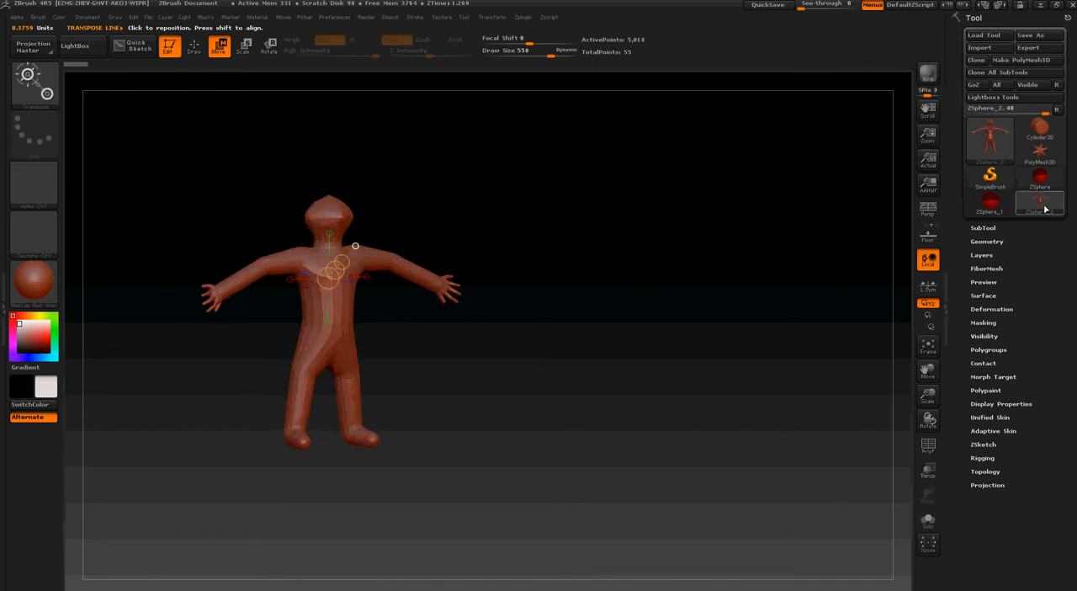
left_click(1035, 60)
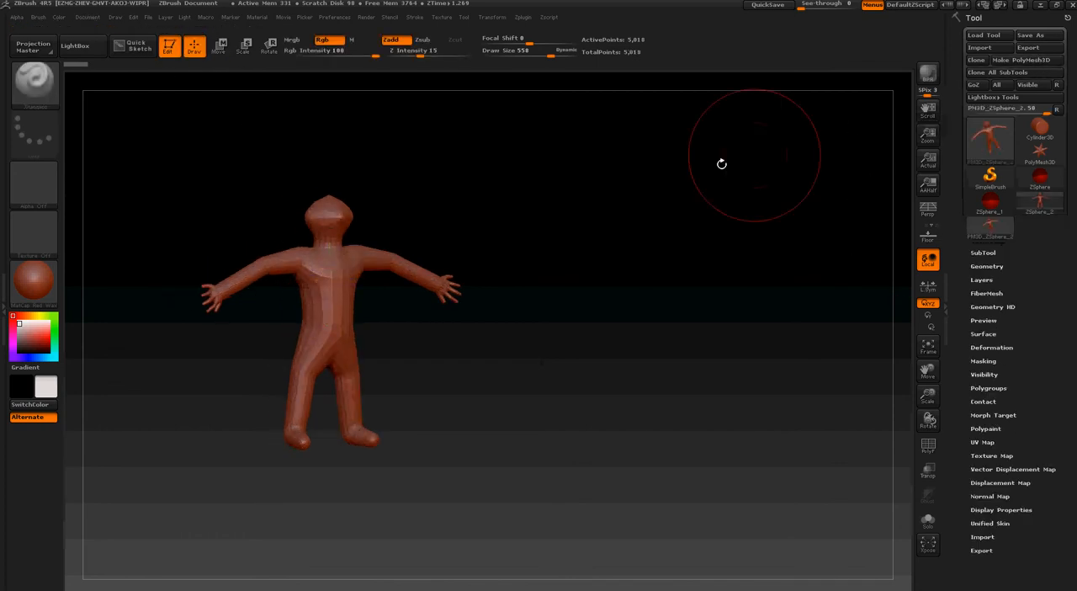
left_click_drag(721, 163, 589, 144)
right_click_drag(227, 196, 401, 286, "ctrl")
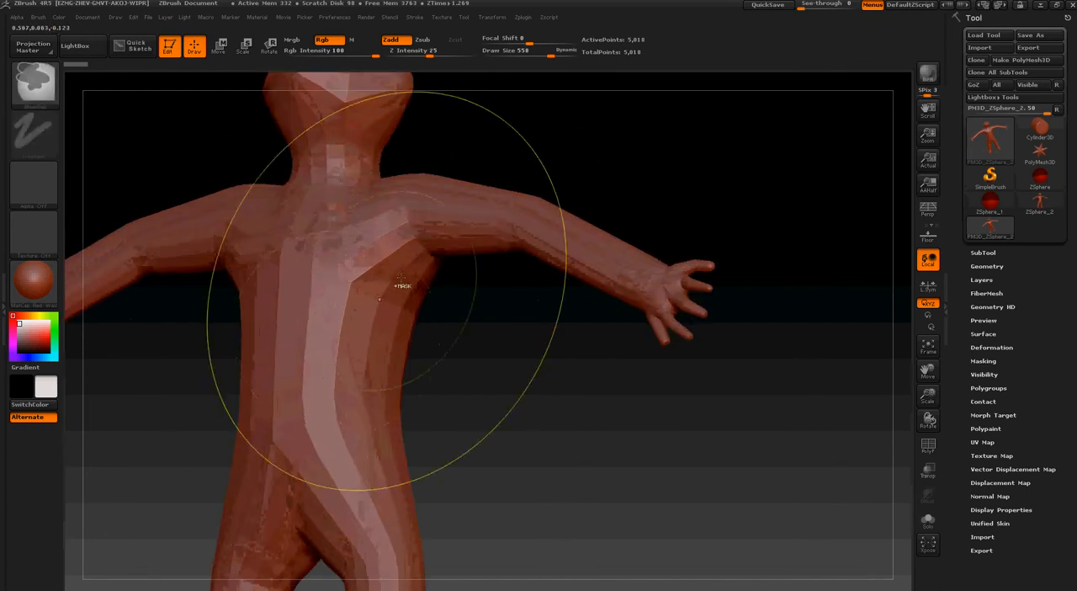
left_click_drag(455, 290, 847, 403)
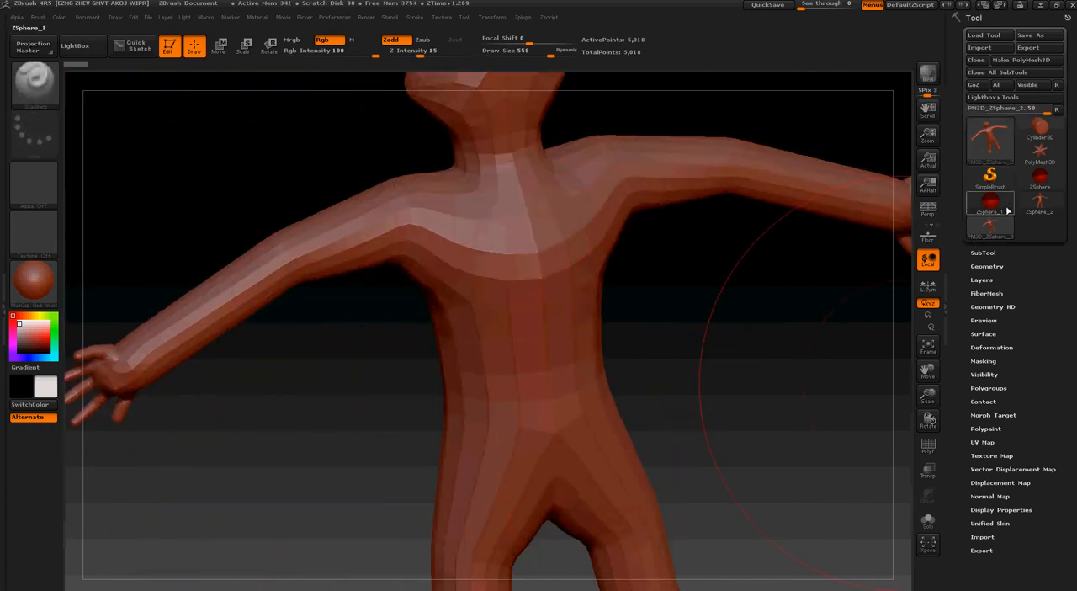
Compare the ZSphere_1 and ZSphere_2 tools with the polymesh copy, then return to PM3D_ZSphere_2
left_click(1007, 211)
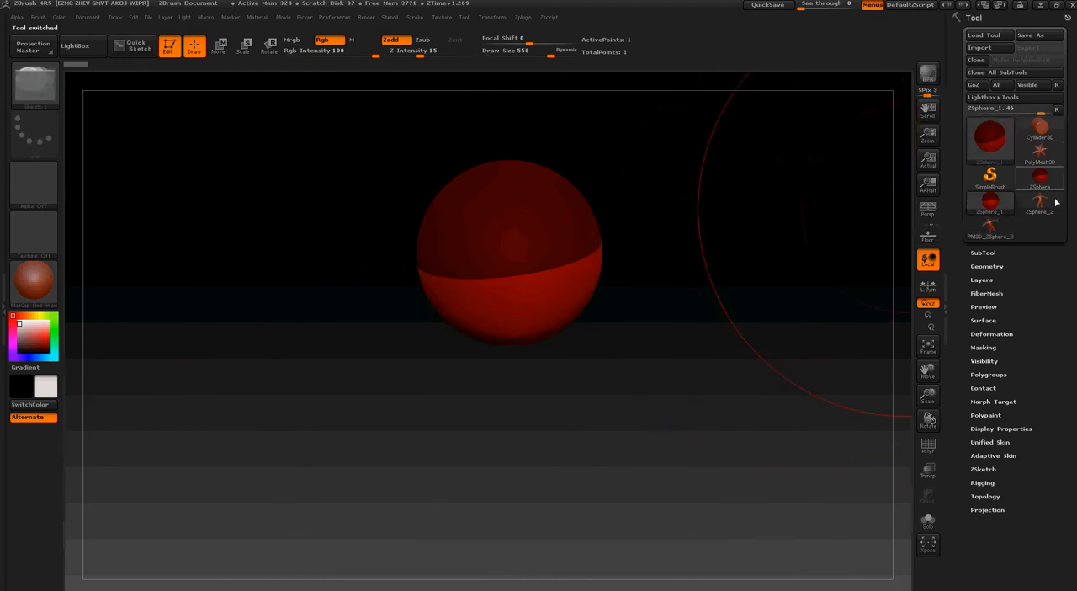
left_click(1043, 210)
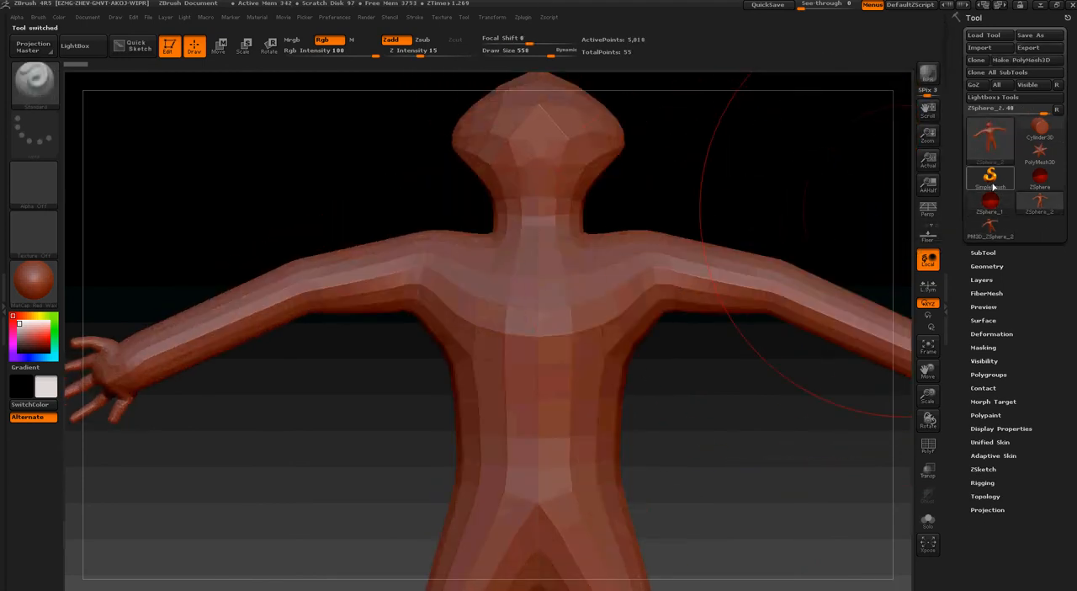
left_click(976, 233)
left_click(1038, 205)
key("a")
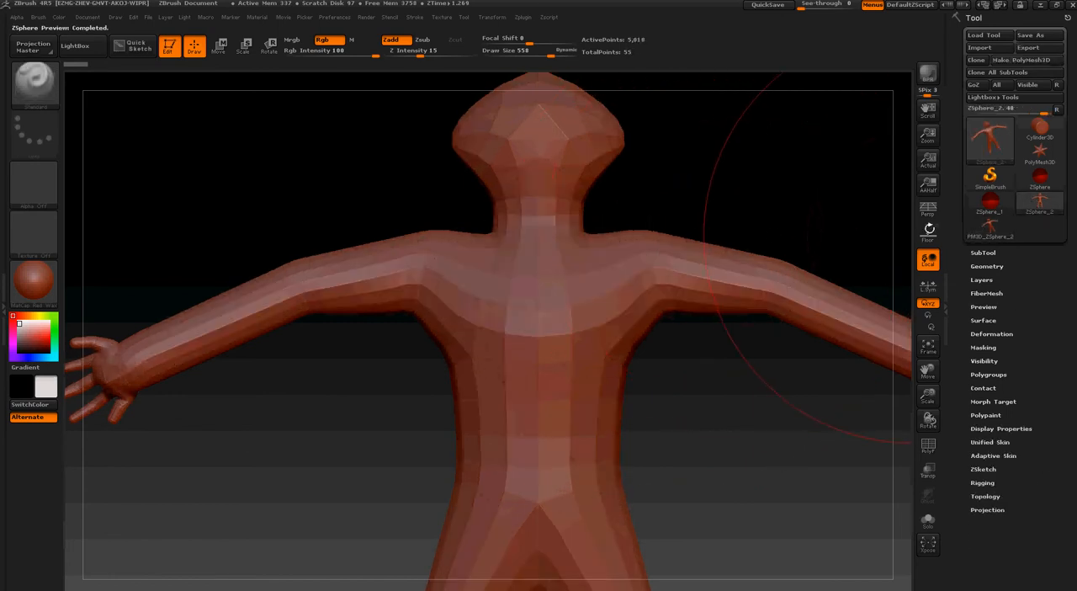
mouse_move(1046, 209)
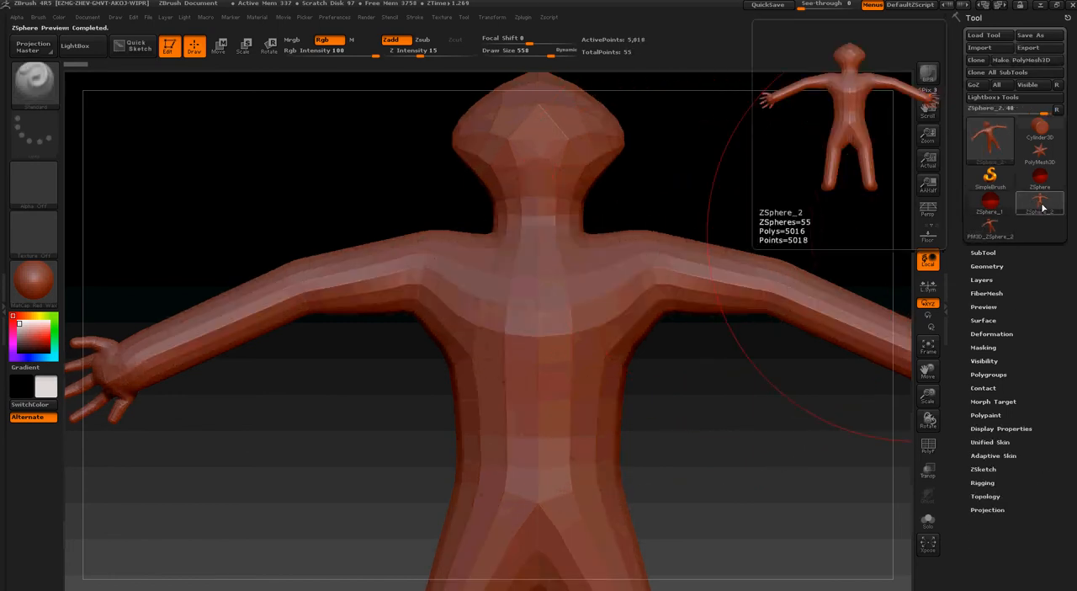
left_click(989, 225)
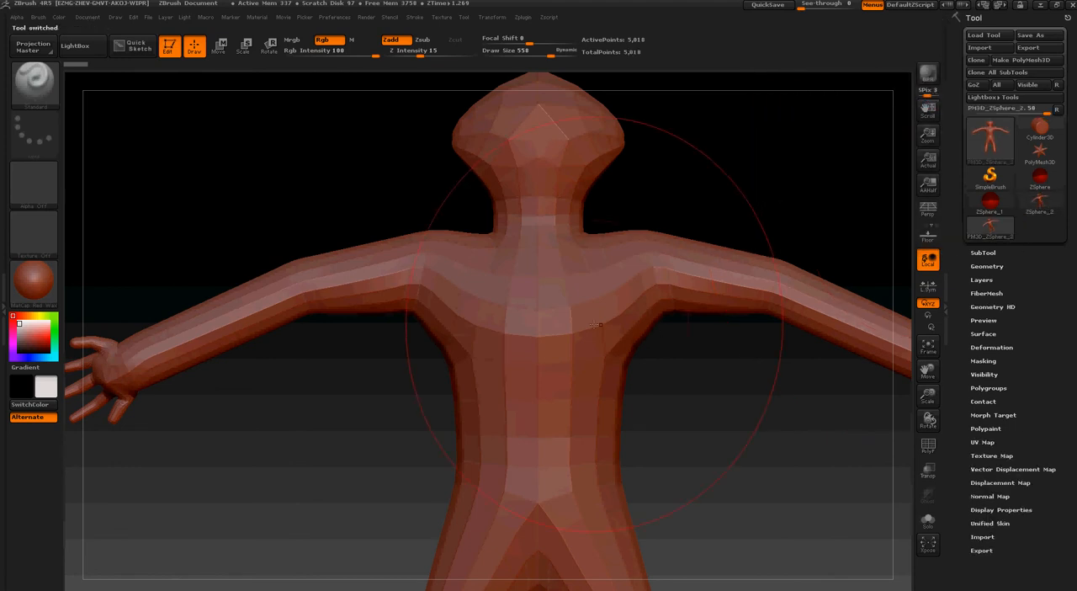
Choose the Move sculpting brush for the polymesh figure and set its draw size to 203
mouse_move(689, 325)
left_mouse_down()
mouse_move(744, 325)
mouse_move(655, 324)
mouse_move(714, 325)
mouse_move(683, 330)
mouse_move(700, 350)
left_mouse_up()
mouse_move(716, 420)
right_mouse_down("ctrl")
mouse_move(665, 366)
mouse_move(629, 412)
mouse_move(581, 281)
mouse_move(563, 284)
mouse_move(611, 292)
right_mouse_up("ctrl")
right_click_drag(649, 223, 631, 360, "ctrl")
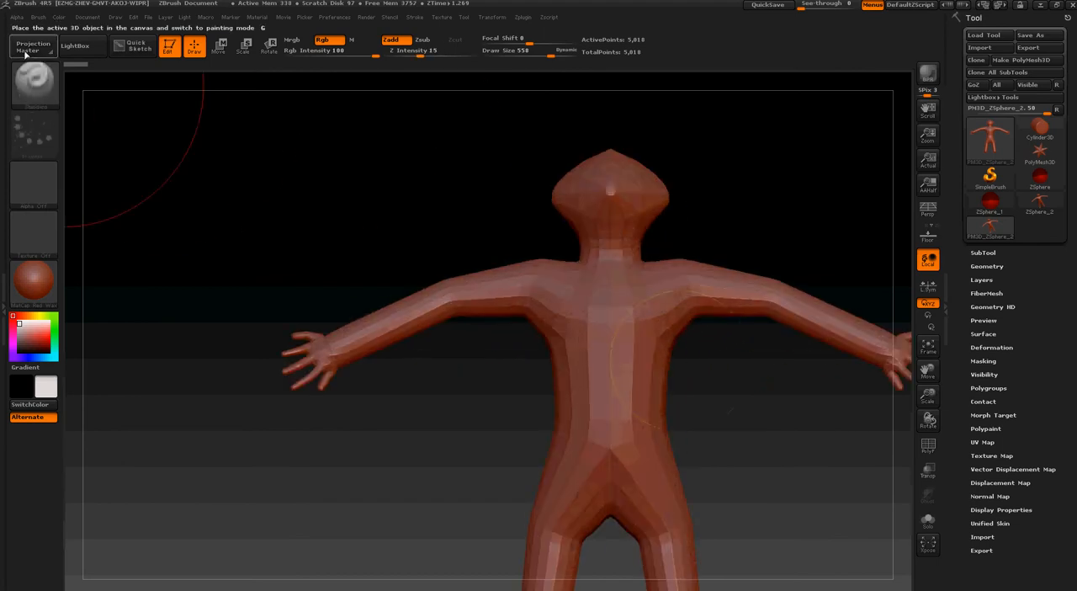
left_click(47, 78)
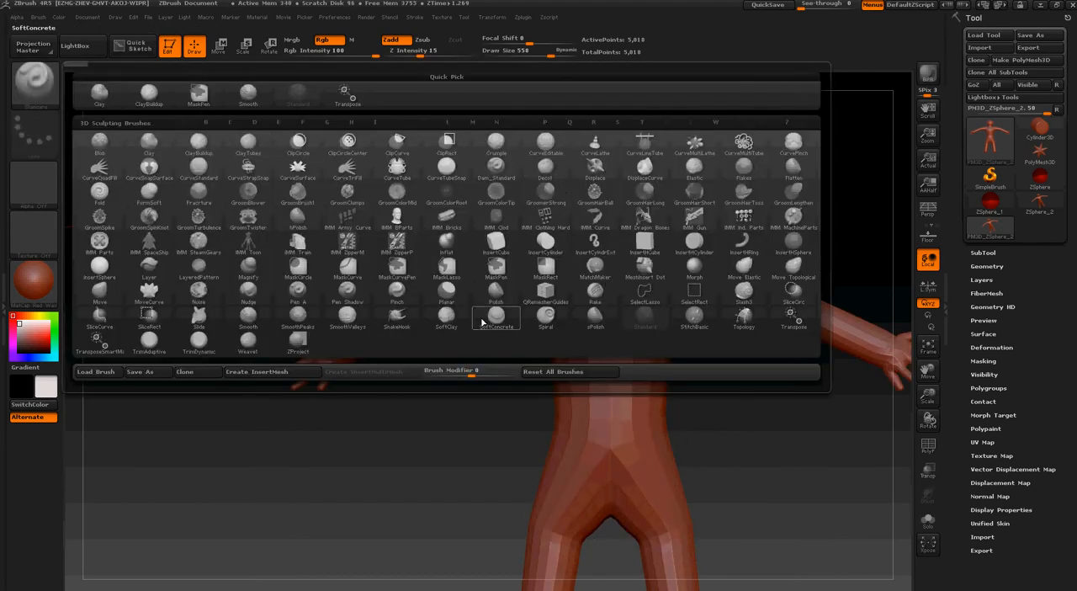
left_click(101, 291)
key("s")
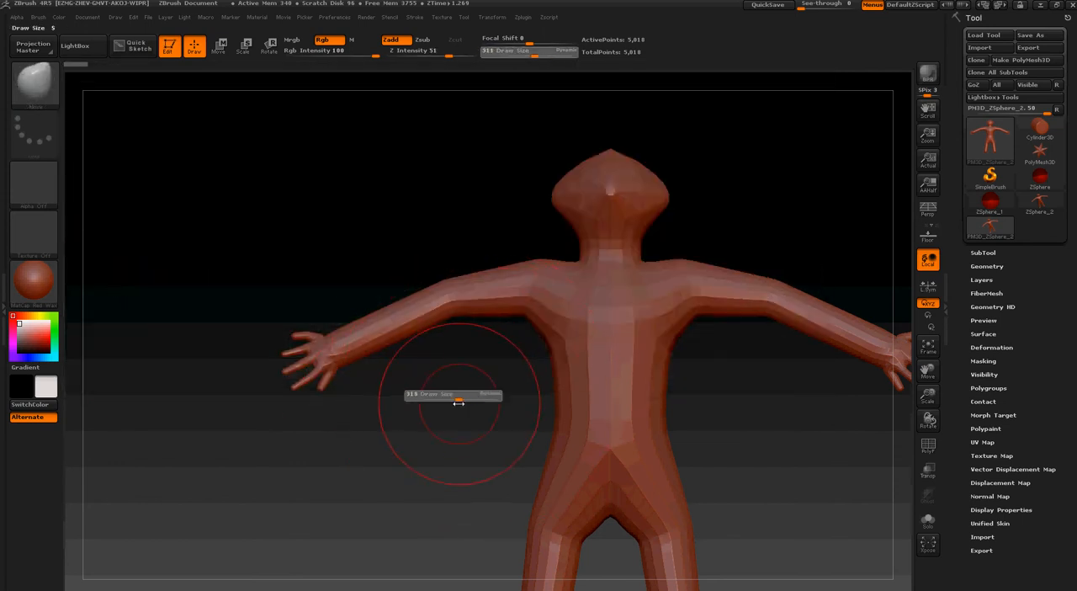
left_click_drag(459, 403, 450, 402)
Set the draw size to 155 and reshape the underside of the head beside the neck
mouse_move(674, 173)
right_mouse_down("alt")
mouse_move(681, 212)
mouse_move(661, 301)
mouse_move(727, 358)
right_mouse_up("alt")
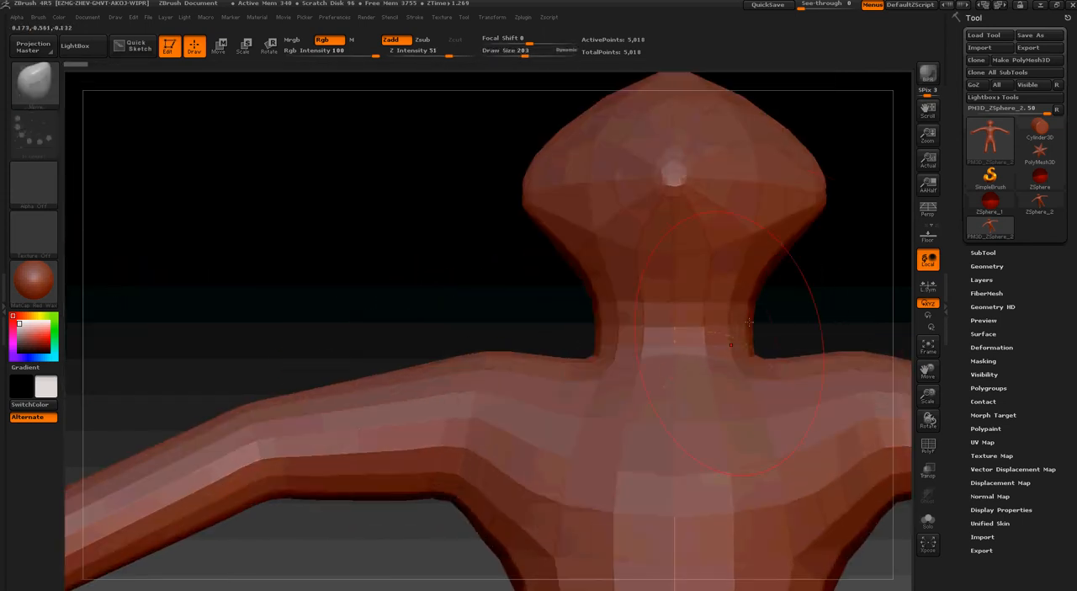
key("s")
left_click_drag(806, 288, 801, 287)
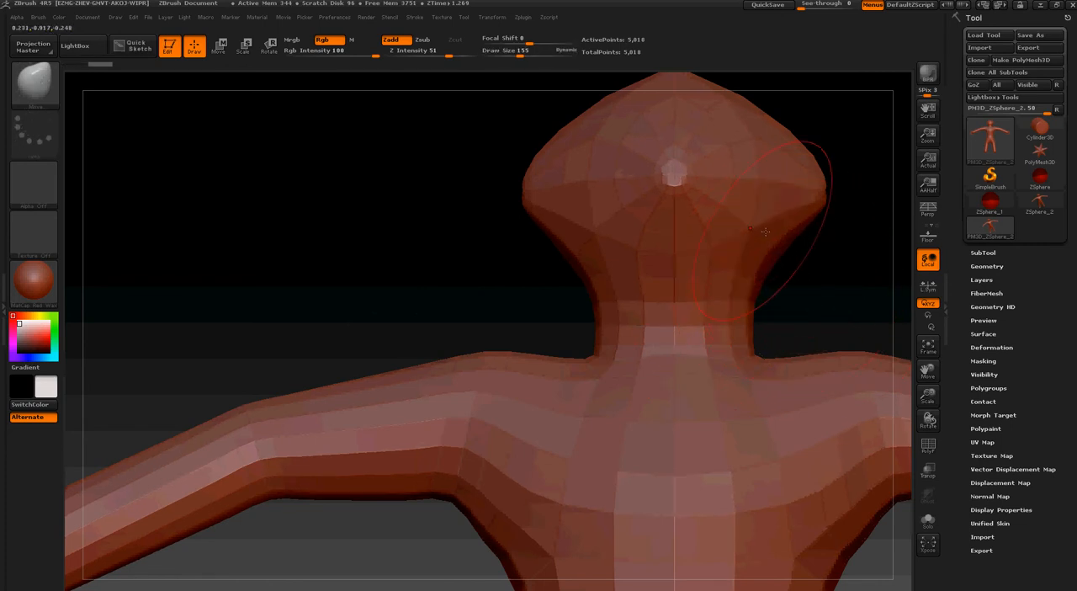
key("shift")
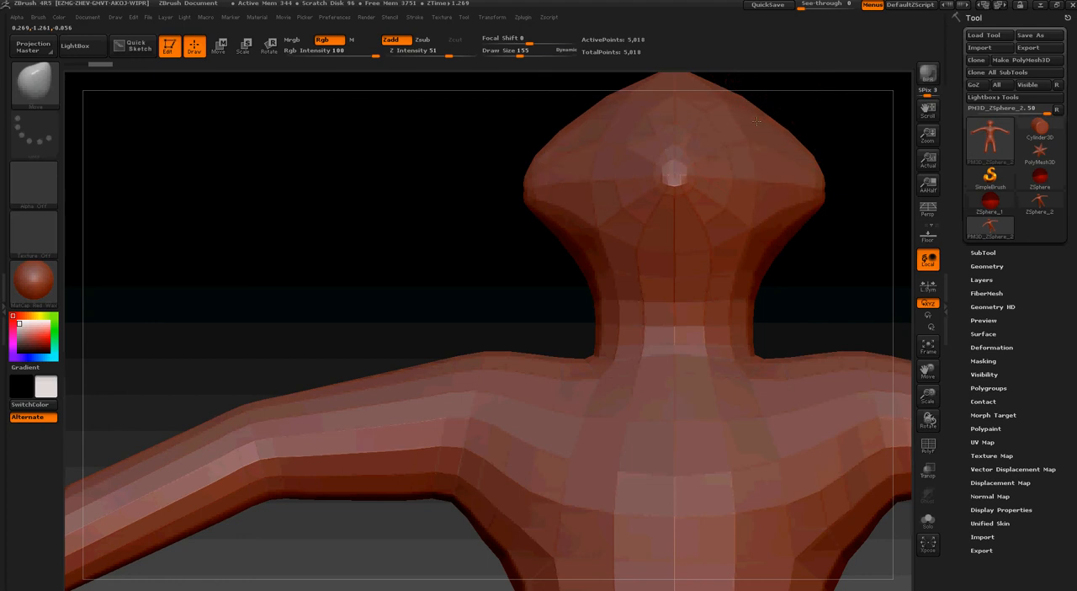
Set the draw size to 304 and reshape the sides of the head symmetrically
mouse_move(817, 119)
left_mouse_down("alt")
mouse_move(682, 317)
mouse_move(696, 255)
left_mouse_up("alt")
key("s")
mouse_move(778, 110)
left_mouse_down("alt")
mouse_move(675, 350)
mouse_move(681, 159)
left_mouse_up("alt")
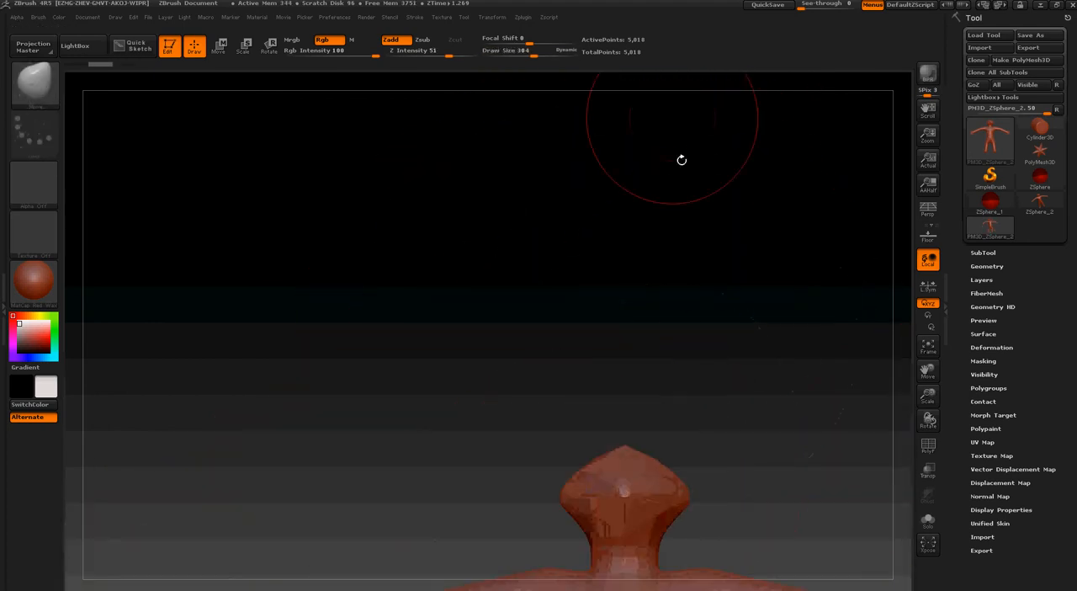
left_click_drag(700, 286, 697, 319)
left_click_drag(668, 448, 682, 461)
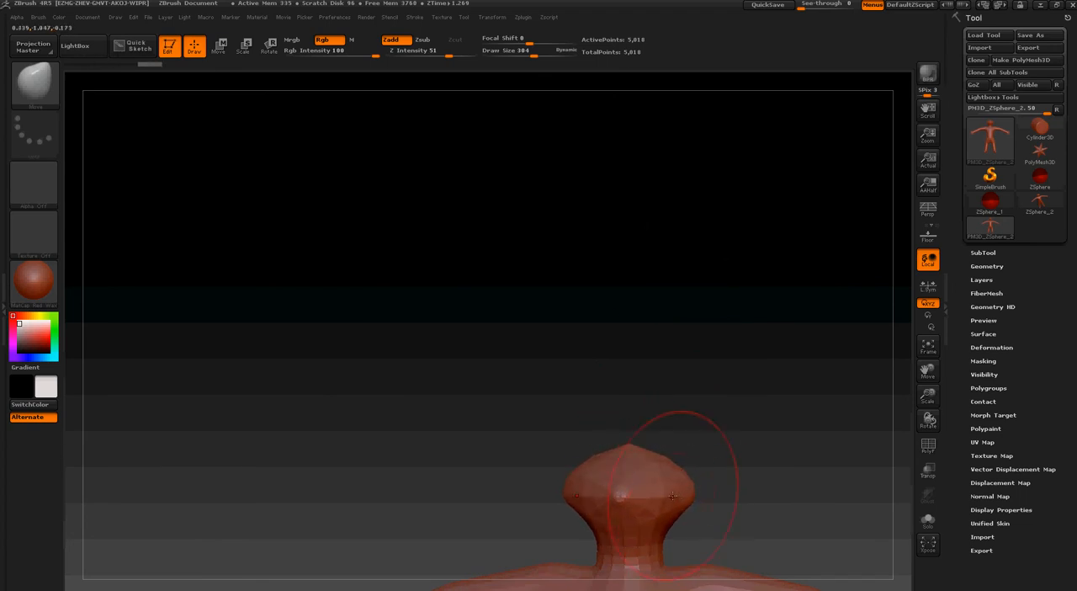
left_click_drag(672, 495, 667, 495)
right_click(679, 495)
left_click_drag(682, 365, 659, 394)
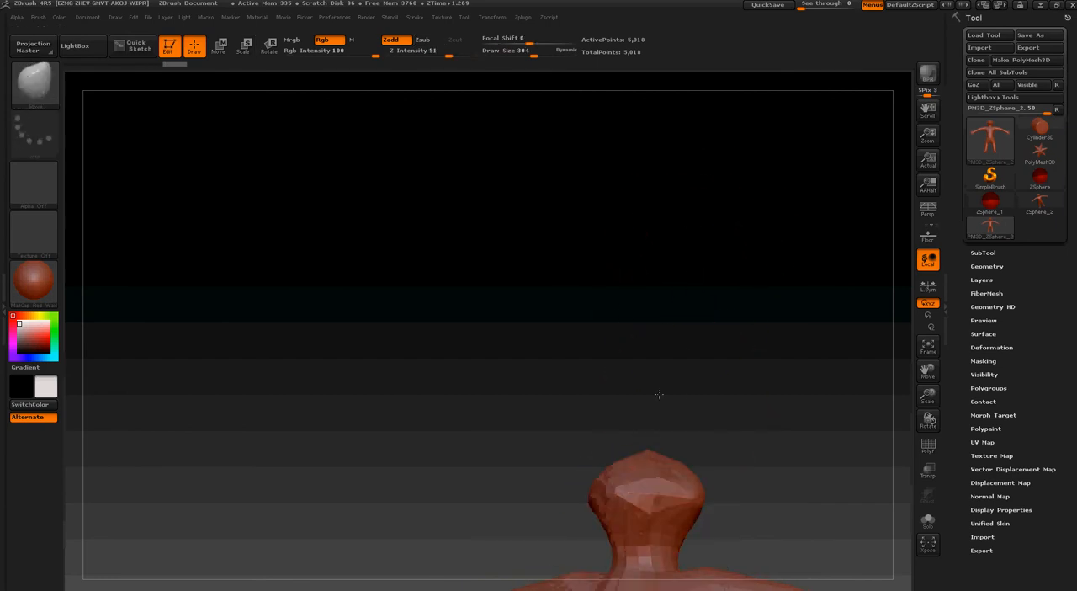
Set the draw size to 86 and pull out the back of the head in side view
mouse_move(658, 394)
right_mouse_down()
mouse_move(634, 387)
mouse_move(597, 449)
right_mouse_up()
mouse_move(776, 461)
right_mouse_down("alt")
mouse_move(513, 284)
mouse_move(541, 322)
right_mouse_up("alt")
key("s")
left_click_drag(554, 325, 536, 337)
key("s")
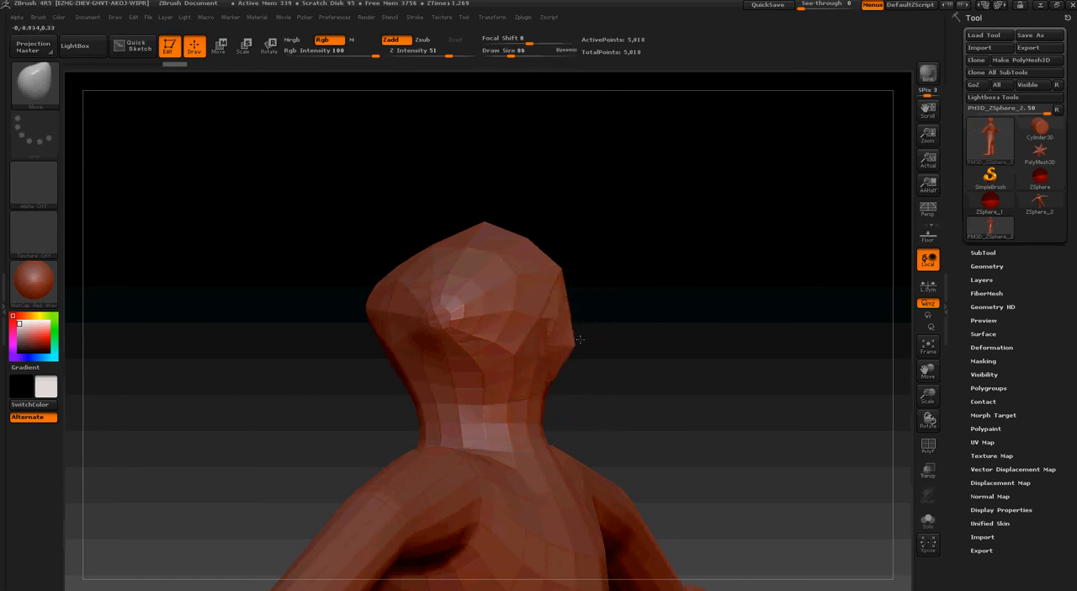
mouse_move(580, 340)
right_mouse_down()
mouse_move(625, 320)
mouse_move(529, 303)
mouse_move(603, 337)
right_mouse_up()
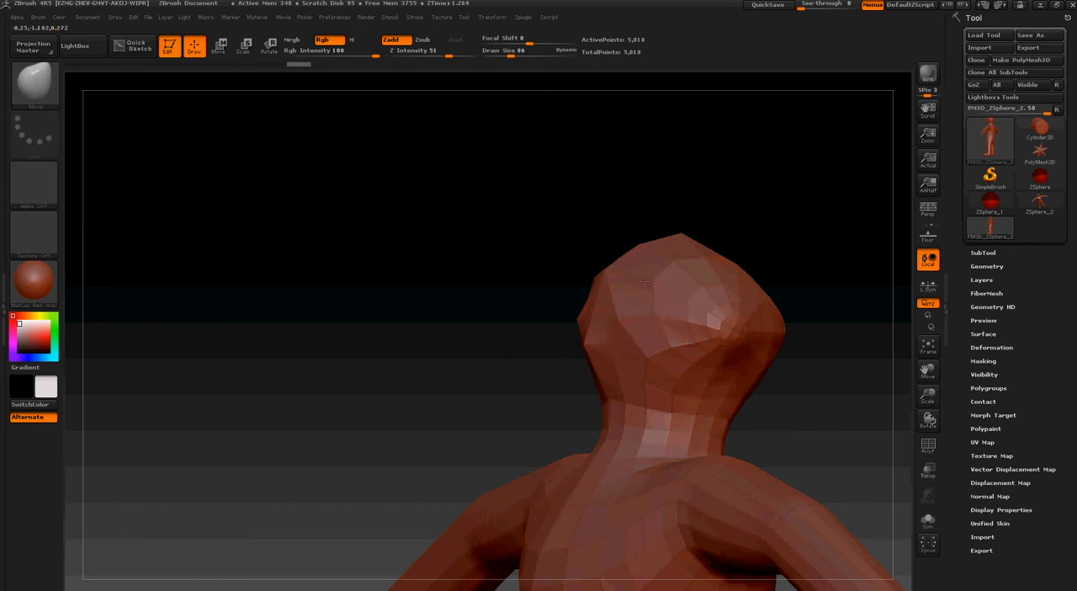
Set the draw size to 65 and refine the outline of the head's upper sides
right_click_drag(676, 342, 729, 354)
key("s")
left_click(690, 287)
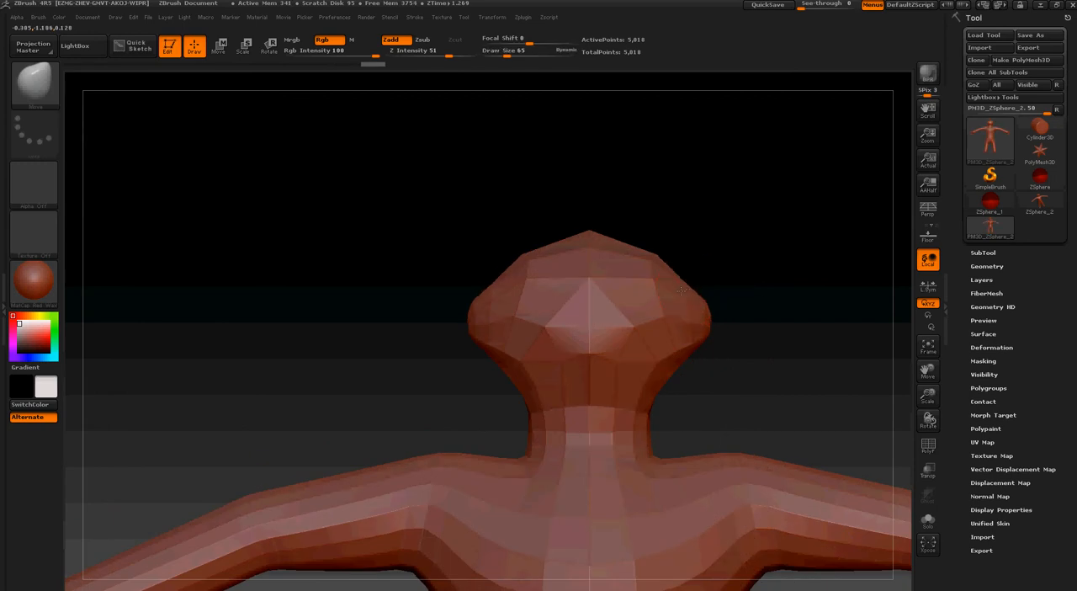
mouse_move(688, 306)
left_mouse_down()
mouse_move(705, 308)
mouse_move(690, 307)
left_mouse_up()
right_click_drag(689, 307, 572, 301)
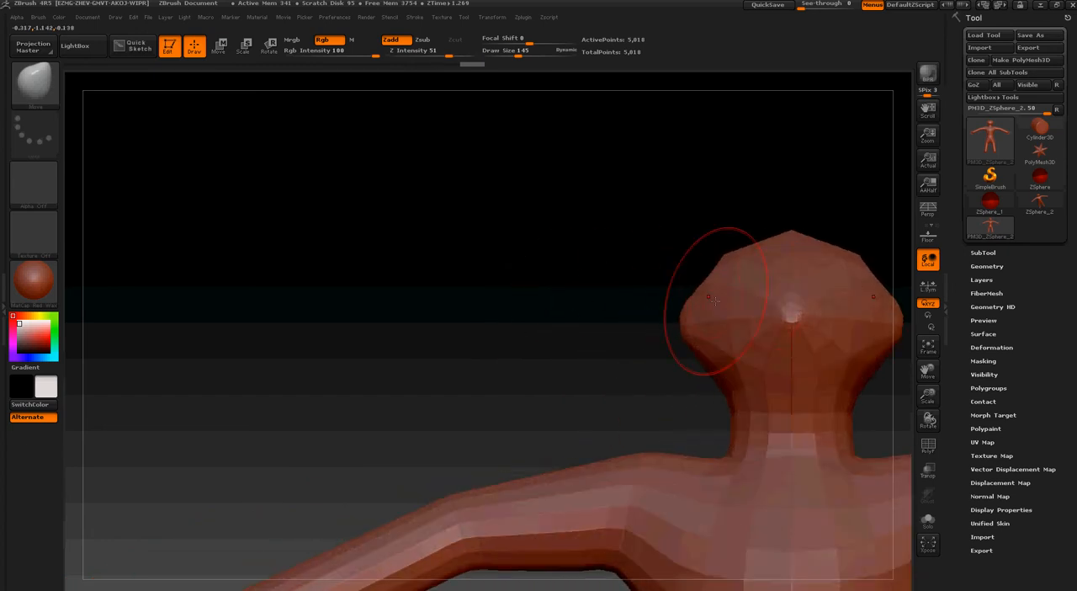
Set the draw size to 160 and adjust the area where the jaw meets the neck
key("s")
left_click_drag(824, 375, 828, 376)
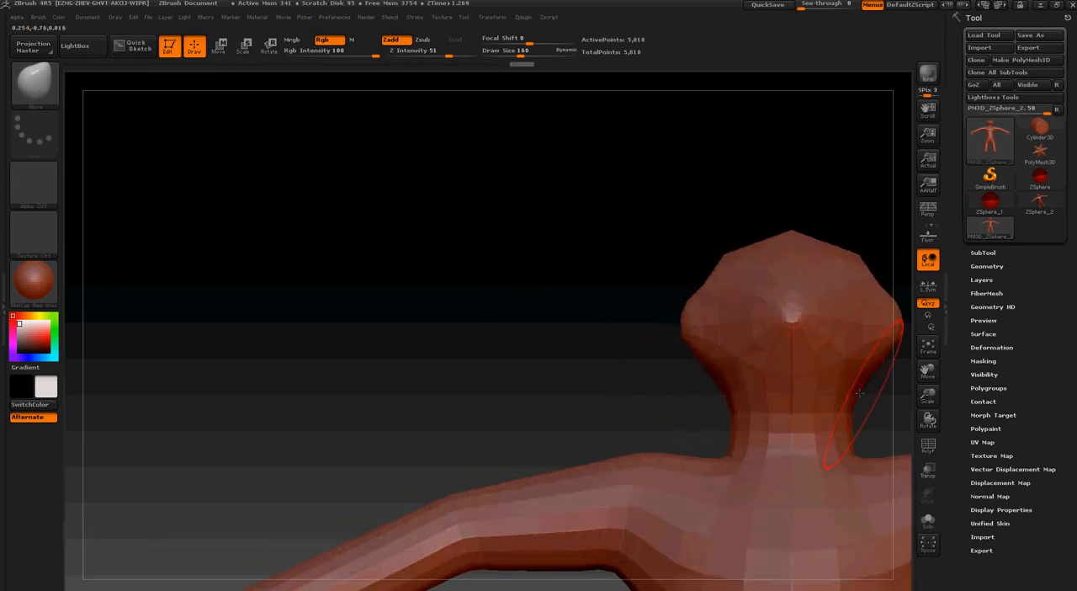
mouse_move(792, 361)
right_mouse_down()
mouse_move(773, 395)
mouse_move(782, 375)
mouse_move(808, 374)
right_mouse_up()
Set the draw size to 122 and pull the lower face forward into a muzzle in profile
mouse_move(771, 330)
right_mouse_down()
mouse_move(757, 345)
mouse_move(741, 337)
right_mouse_up()
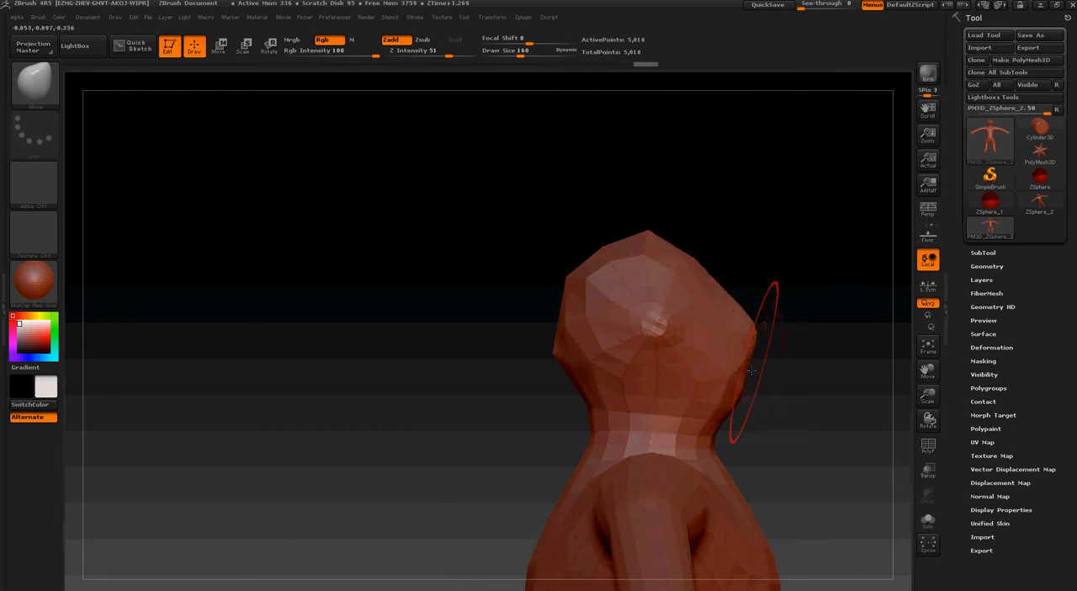
right_click_drag(783, 376, 774, 377)
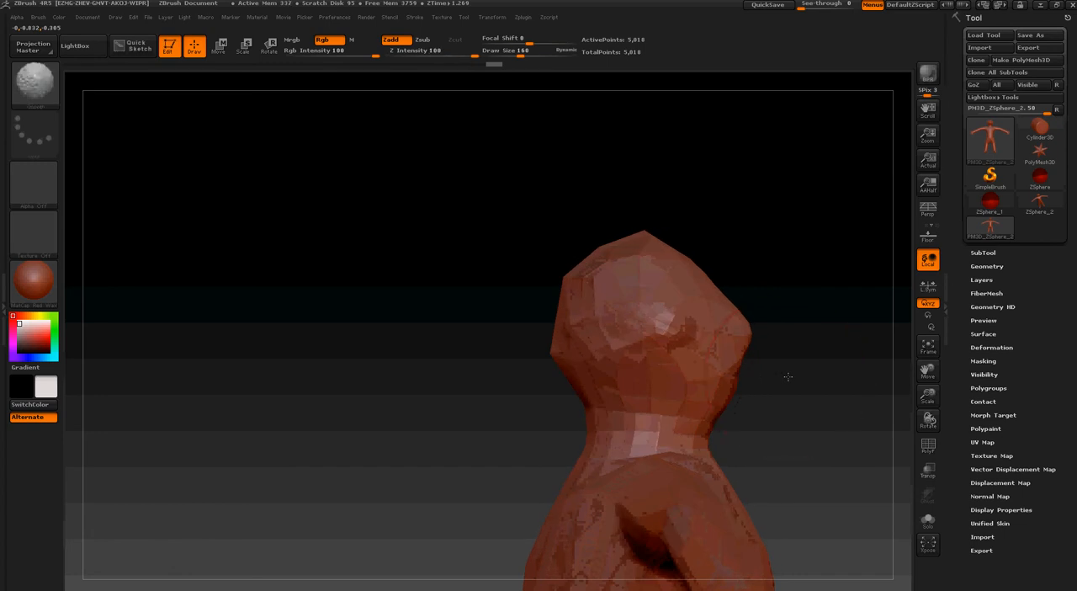
key("space")
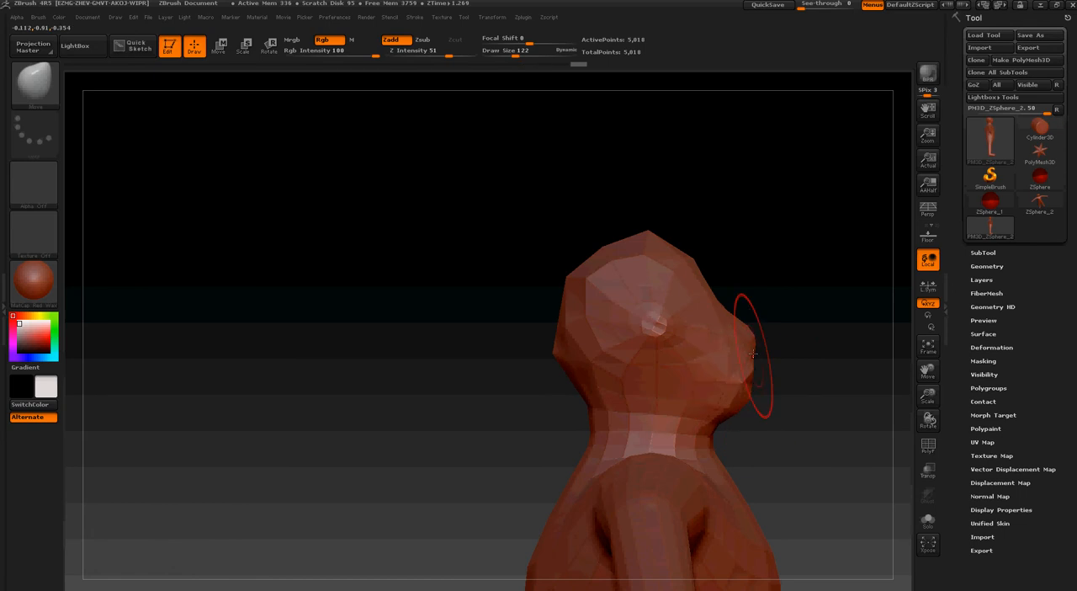
Divide the mesh once to add a second subdivision level
left_click(983, 266)
left_click(978, 357)
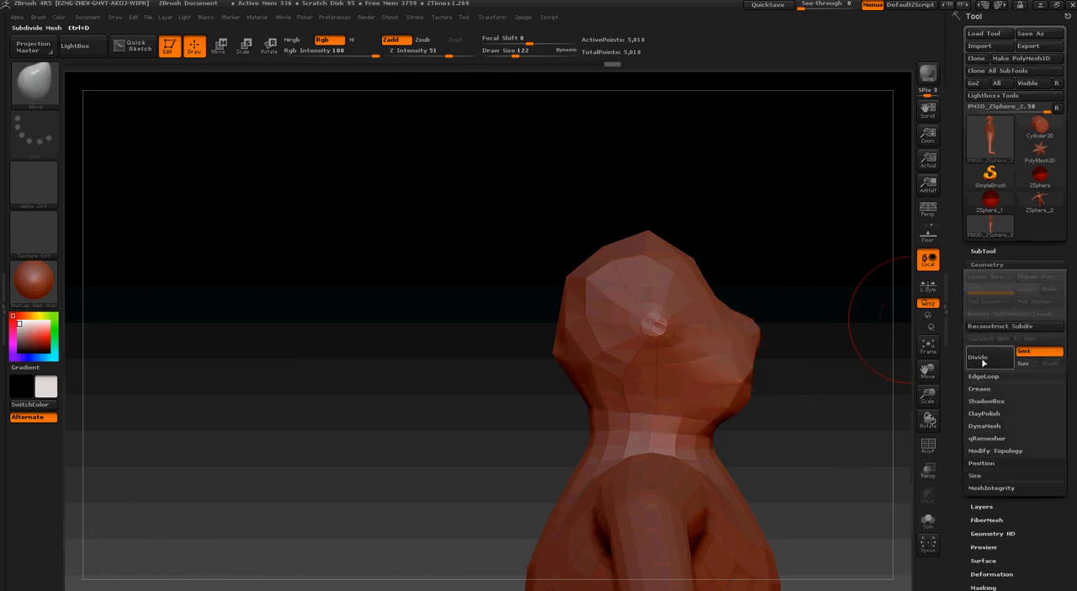
left_click_drag(804, 336, 702, 329)
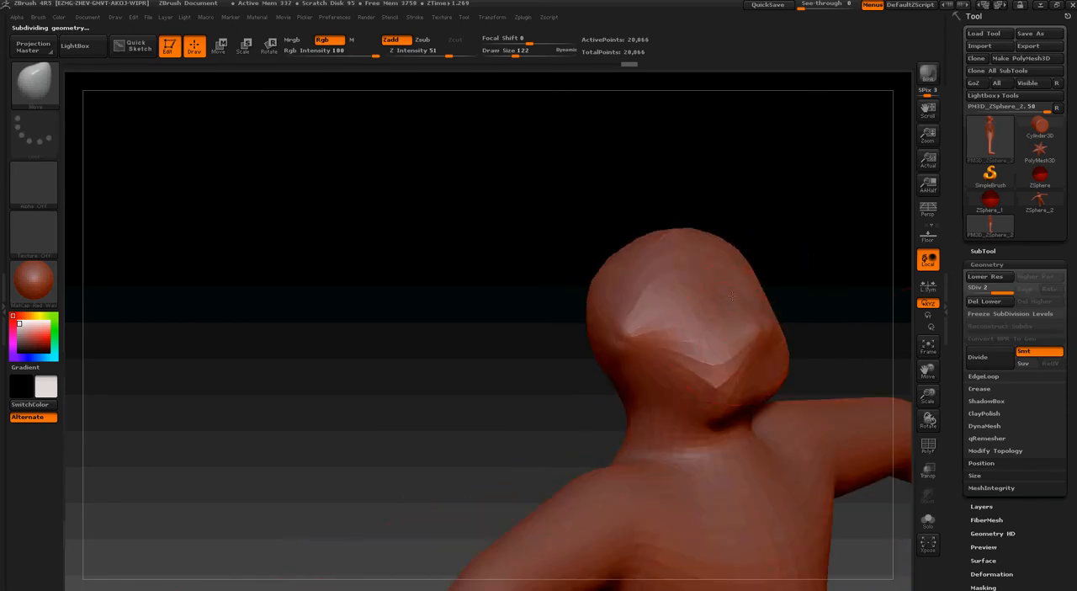
Shape the facial profile with a projecting nose and chin and a recess between them
left_click_drag(803, 316, 884, 336)
left_click_drag(754, 368, 702, 360)
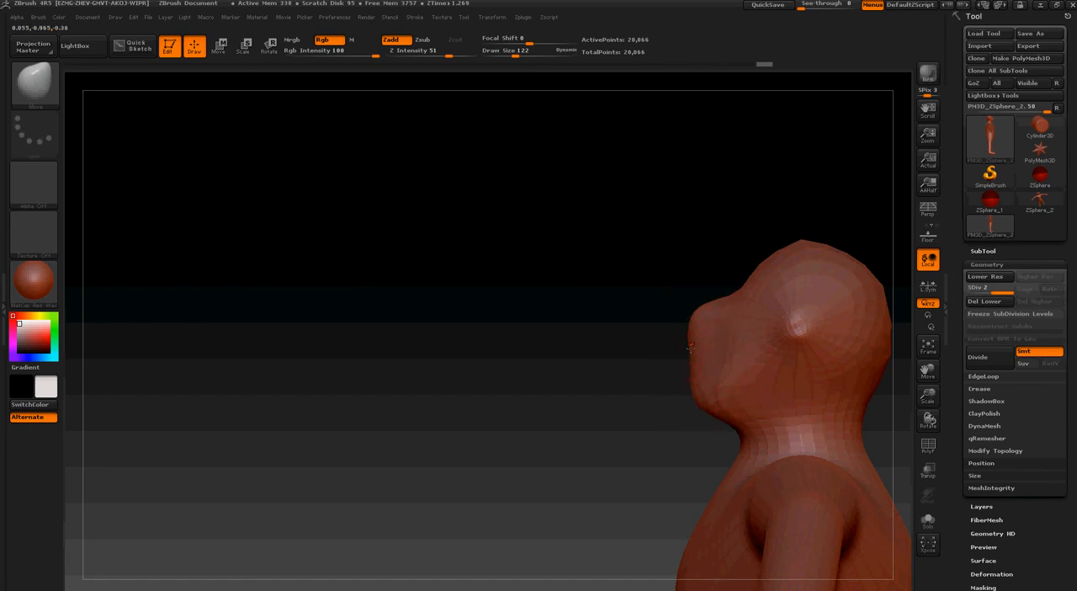
left_click_drag(704, 322, 693, 324)
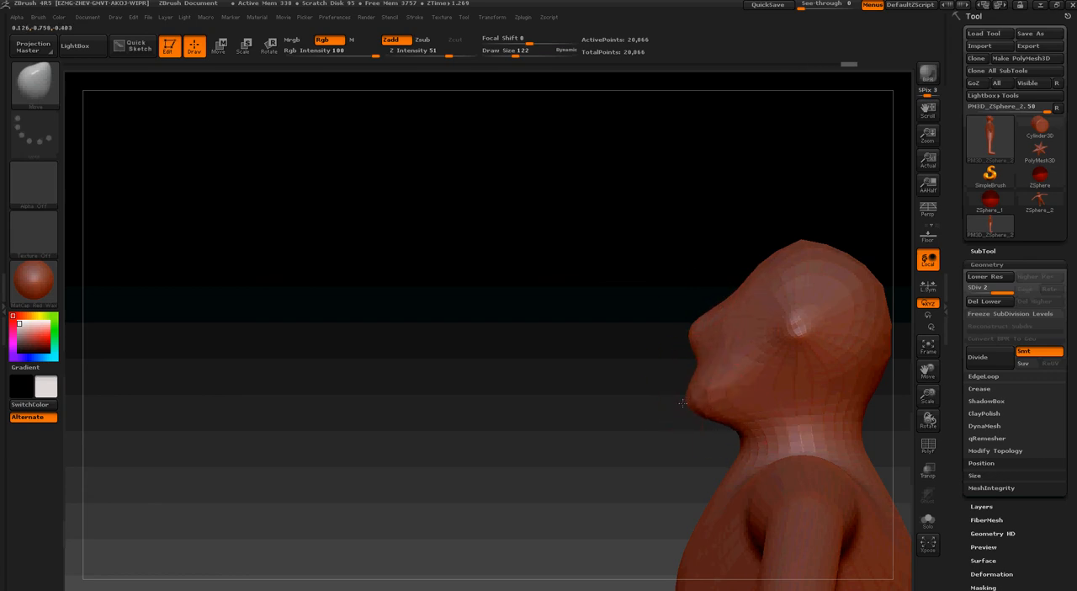
Set the draw size to 72 and refine the chin and jaw
left_click_drag(682, 403, 822, 390)
key("s")
left_click_drag(738, 396, 745, 410)
mouse_move(671, 401)
left_mouse_down()
mouse_move(670, 422)
mouse_move(543, 416)
mouse_move(706, 460)
left_mouse_up()
key("s")
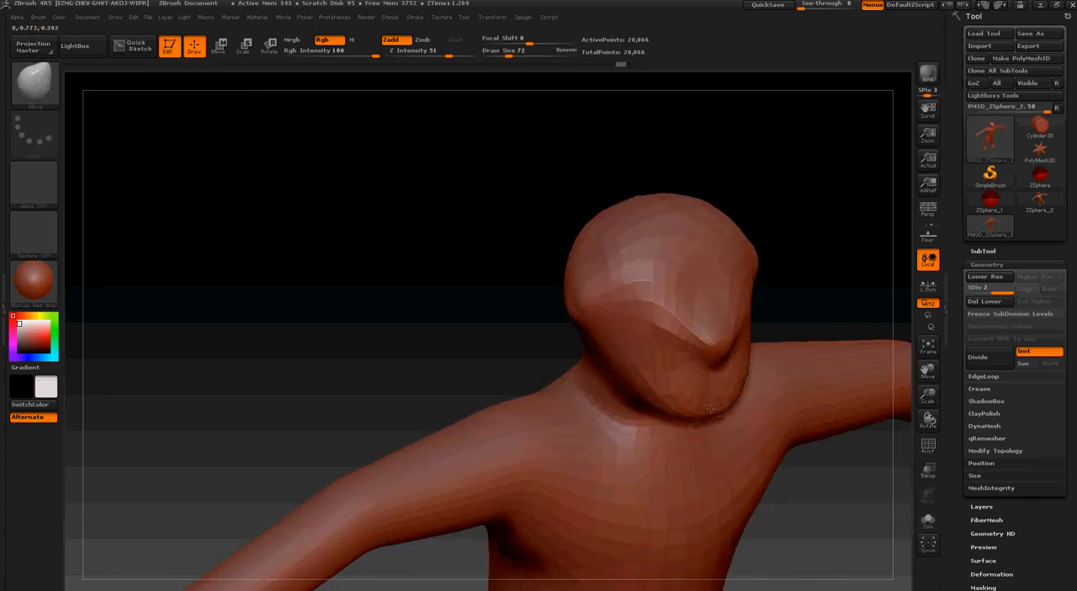
Set the draw size to 105 and shape the eye areas on both sides of the nose
mouse_move(811, 316)
left_mouse_down()
mouse_move(748, 261)
mouse_move(883, 291)
mouse_move(753, 359)
left_mouse_up()
left_click_drag(907, 369, 898, 366)
key("s")
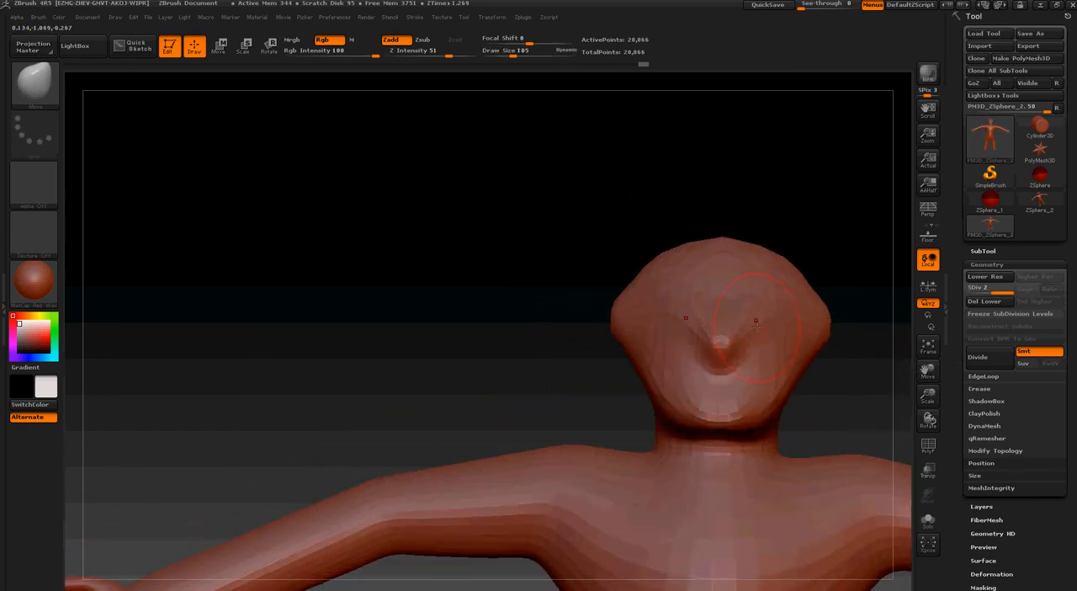
mouse_move(755, 322)
left_mouse_down()
mouse_move(800, 303)
mouse_move(763, 301)
mouse_move(784, 301)
mouse_move(774, 324)
left_mouse_up()
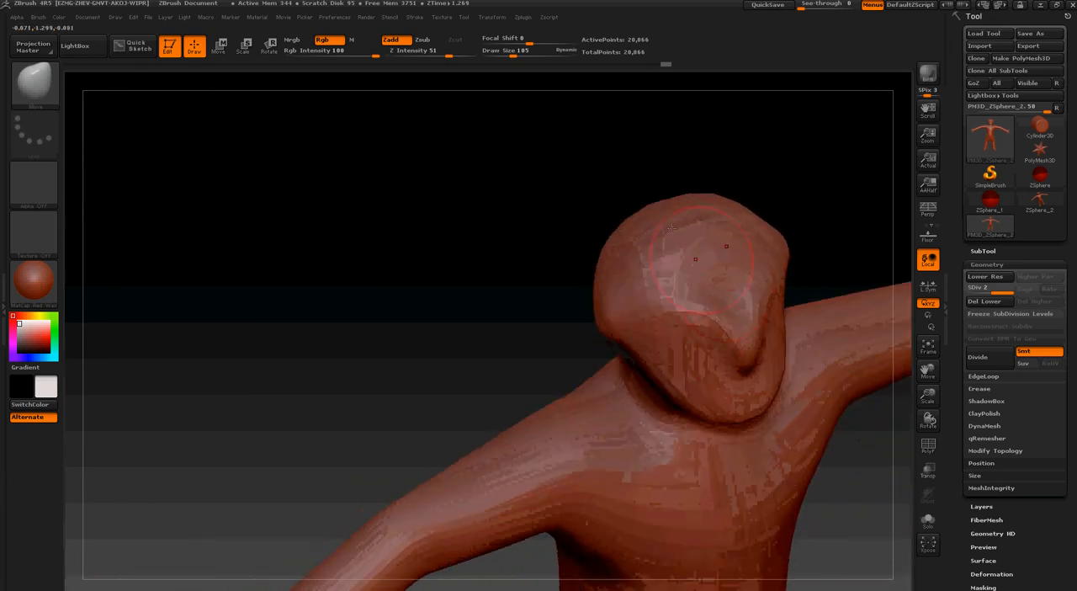
left_click(35, 88)
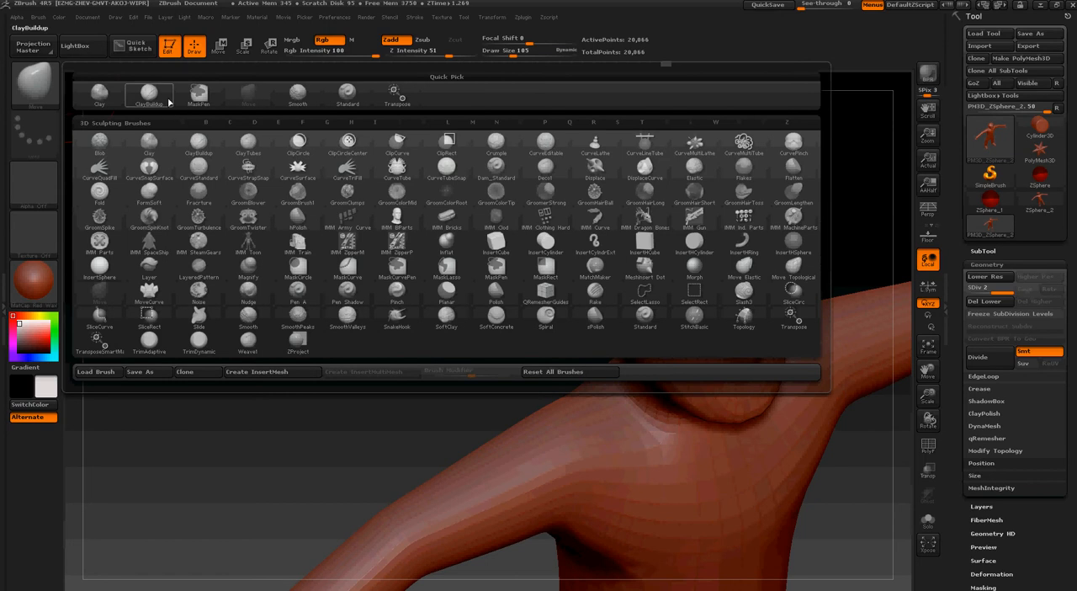
left_click(302, 99)
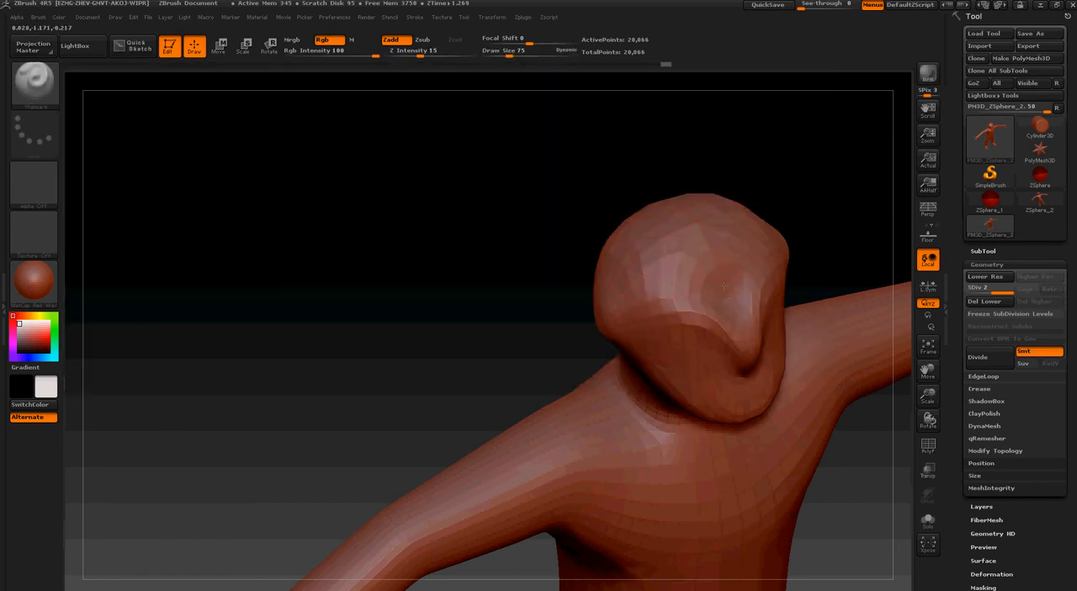
mouse_move(808, 286)
left_mouse_down()
mouse_move(749, 296)
mouse_move(722, 362)
left_mouse_up()
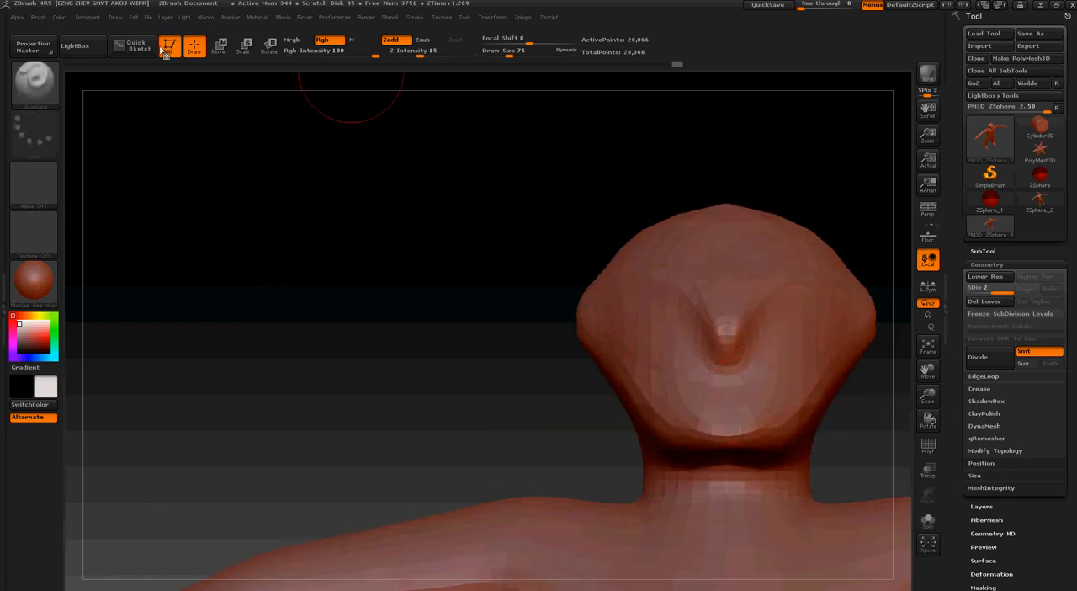
left_click(34, 80)
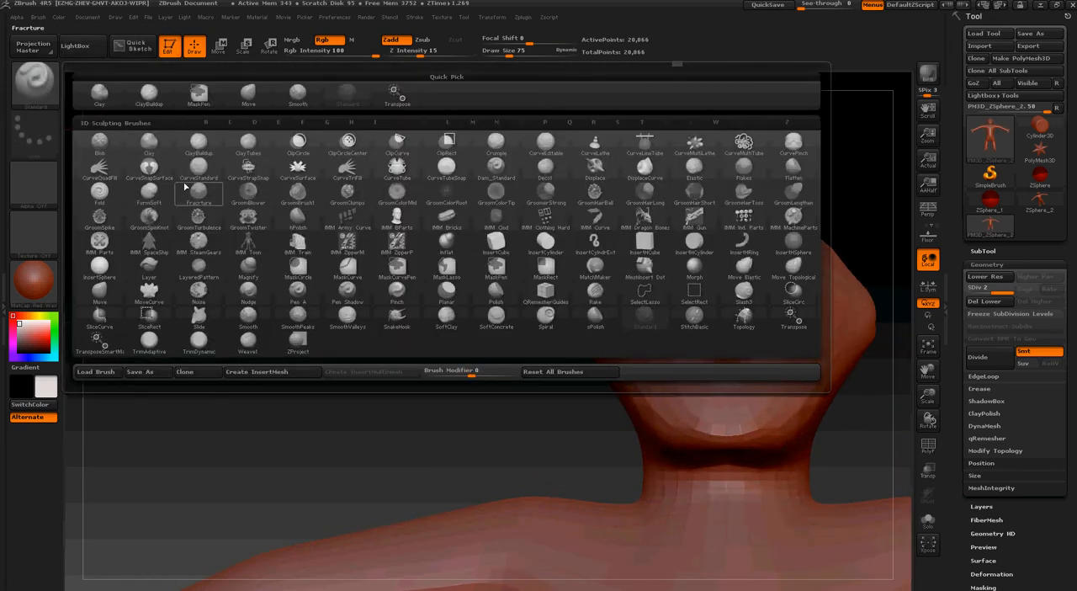
left_click(99, 290)
key("s")
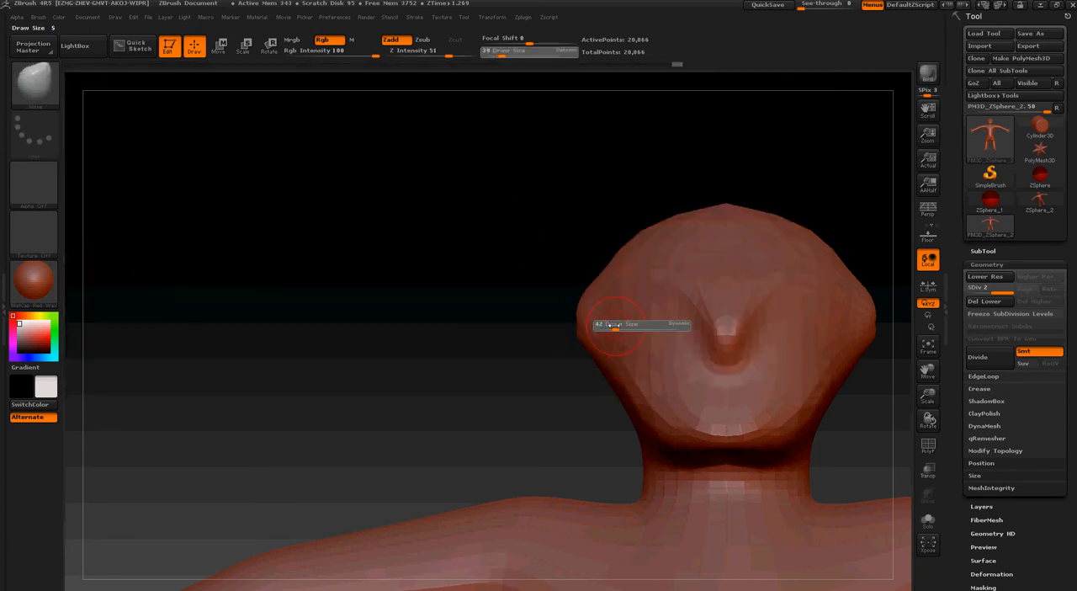
key("s")
left_click(679, 393)
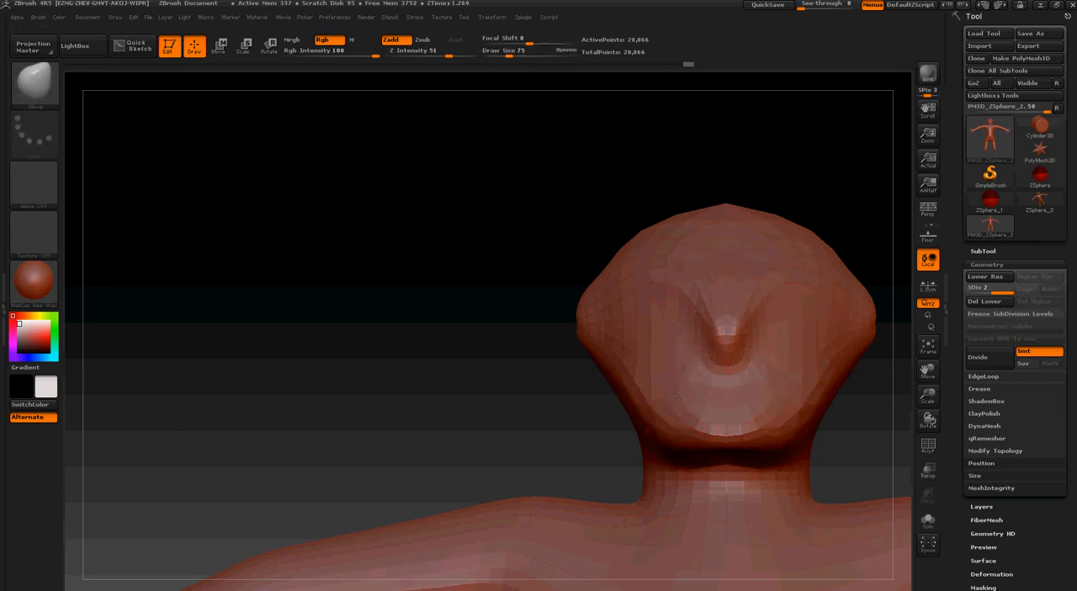
Switch to the Move Elastic brush, adjust its draw size and pull the mouth area below the nose outward
left_click(34, 85)
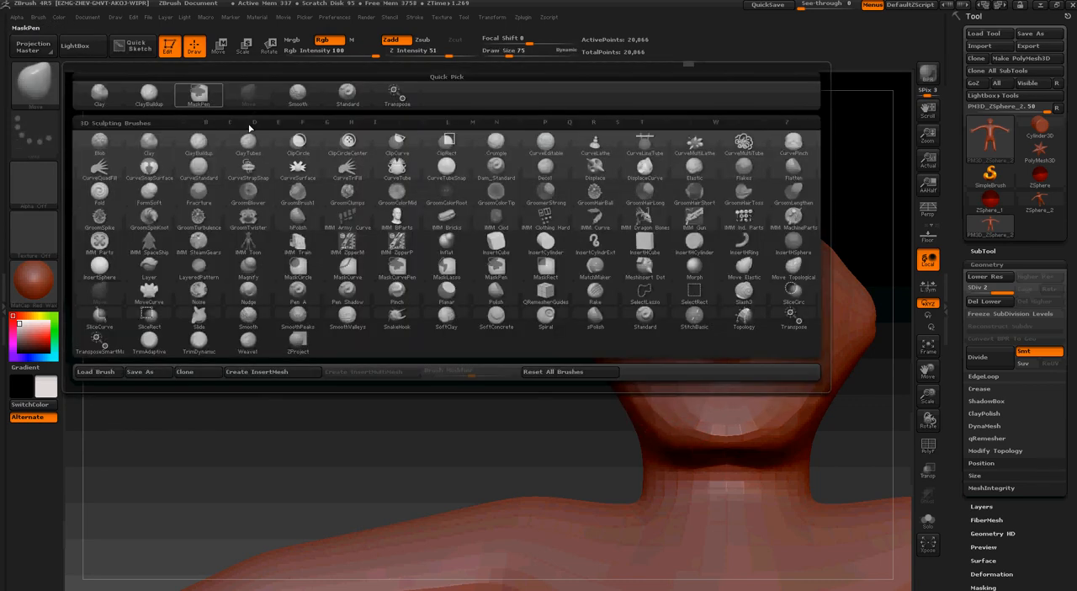
left_click(747, 265)
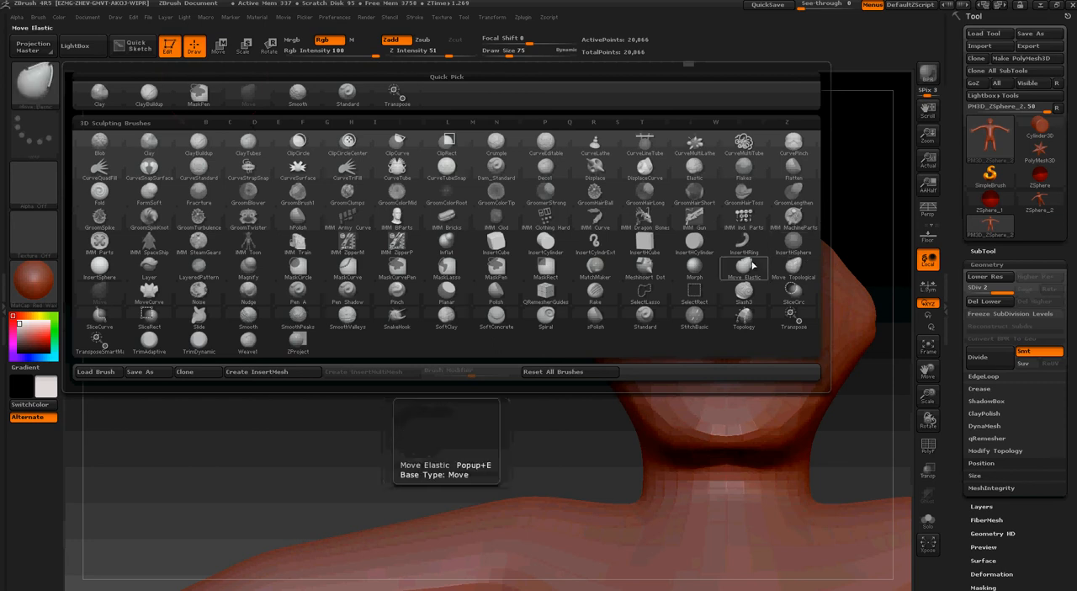
key("s")
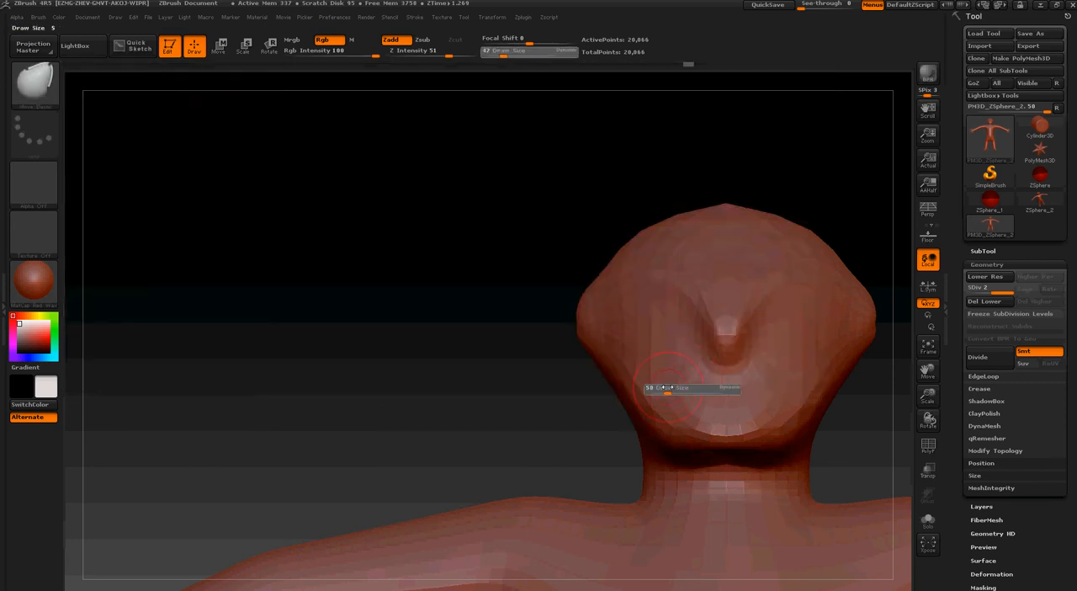
left_click(673, 385)
key("s")
left_click(677, 392)
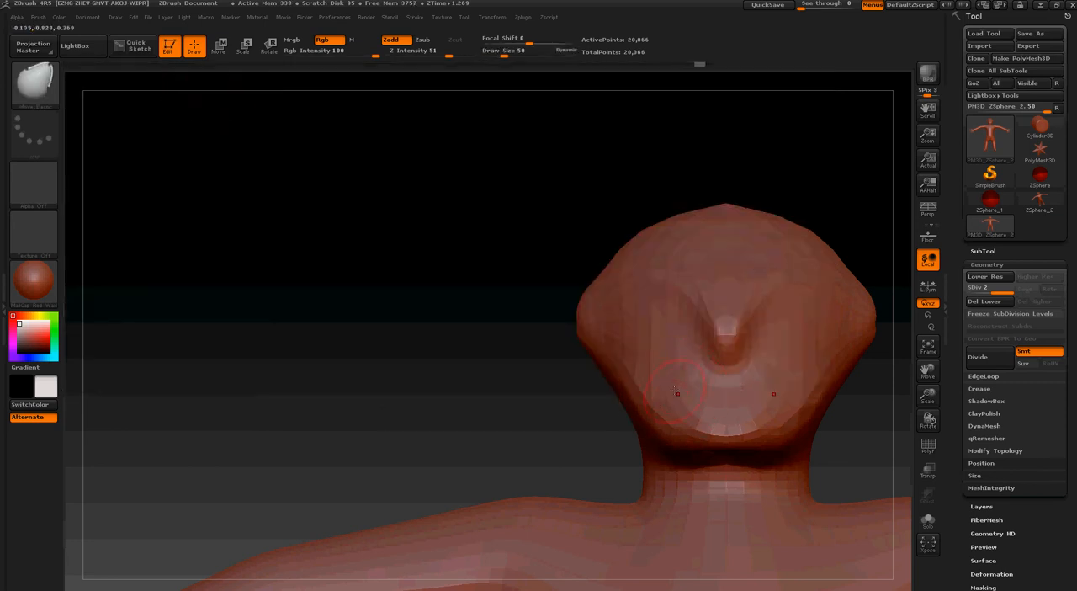
key("s")
left_click(714, 403)
mouse_move(682, 391)
left_mouse_down()
mouse_move(690, 356)
mouse_move(631, 379)
left_mouse_up()
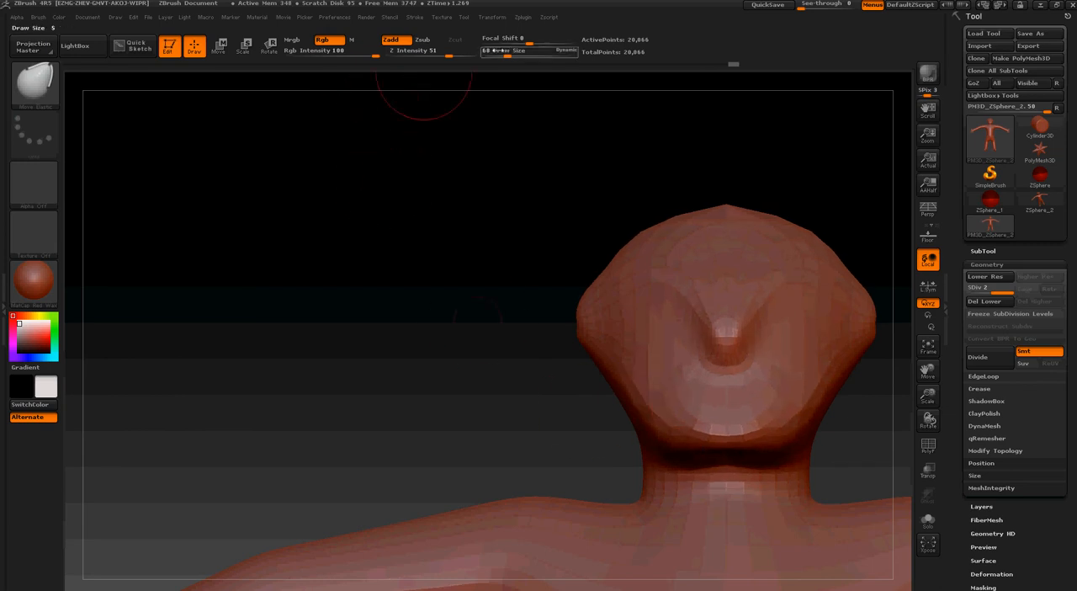
Switch to the Move Topological brush and widen the mouth area by pulling its corners outward
left_click(34, 84)
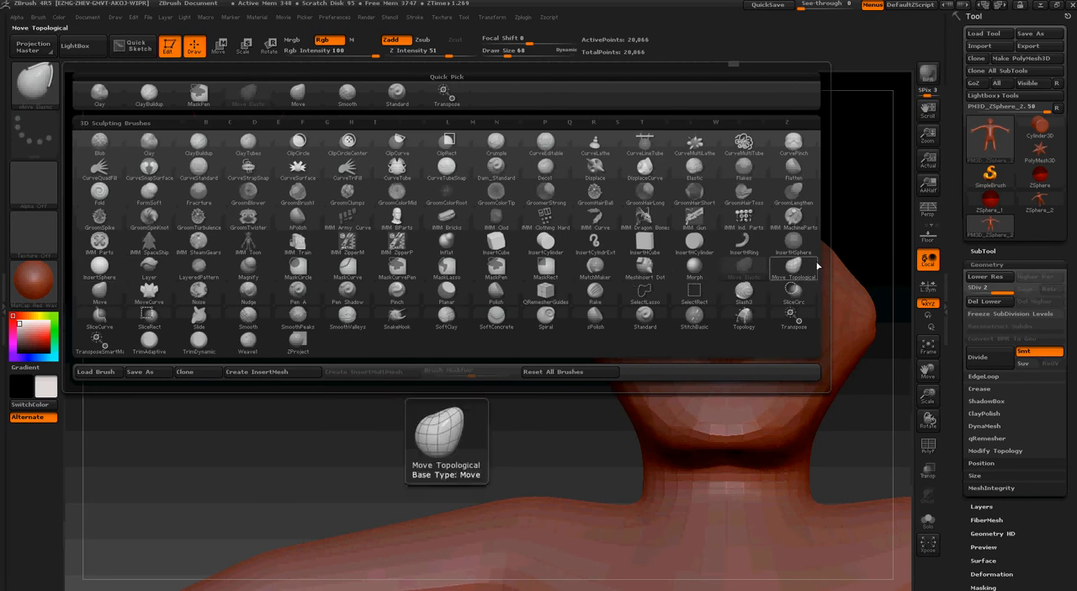
left_click(792, 290)
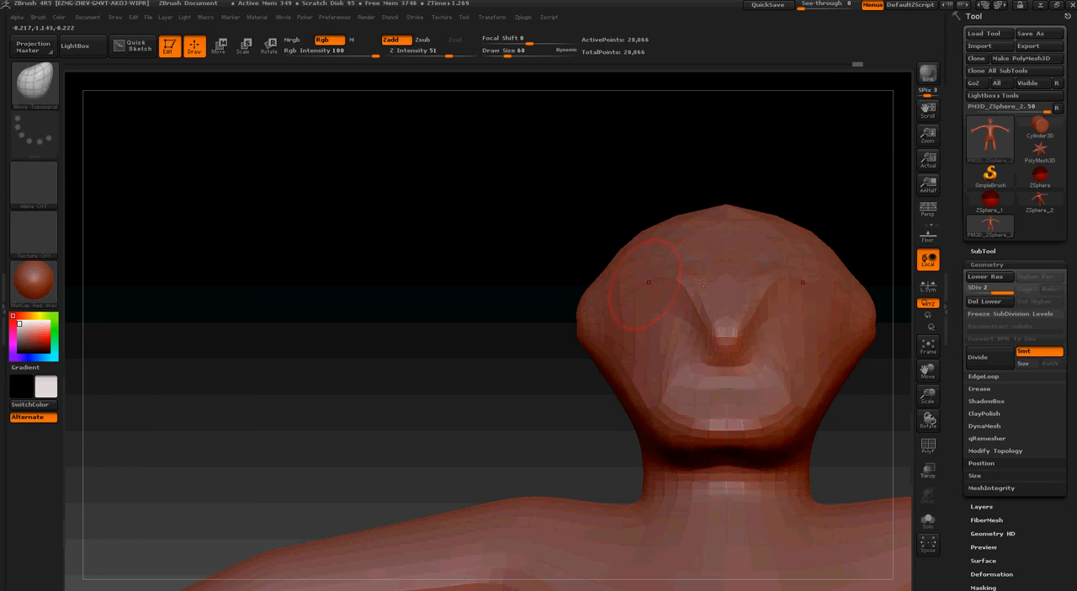
left_click_drag(703, 283, 705, 285)
Try narrowing the sides of the head and jaw with the draw size enlarged to 244
key("s")
mouse_move(642, 305)
left_mouse_down()
mouse_move(586, 317)
mouse_move(628, 368)
mouse_move(609, 341)
left_mouse_up()
key("s")
right_click_drag(637, 449, 611, 296, "ctrl")
key("s")
left_click_drag(612, 296, 621, 296)
left_click_drag(643, 385, 649, 385)
left_click_drag(649, 388, 653, 386)
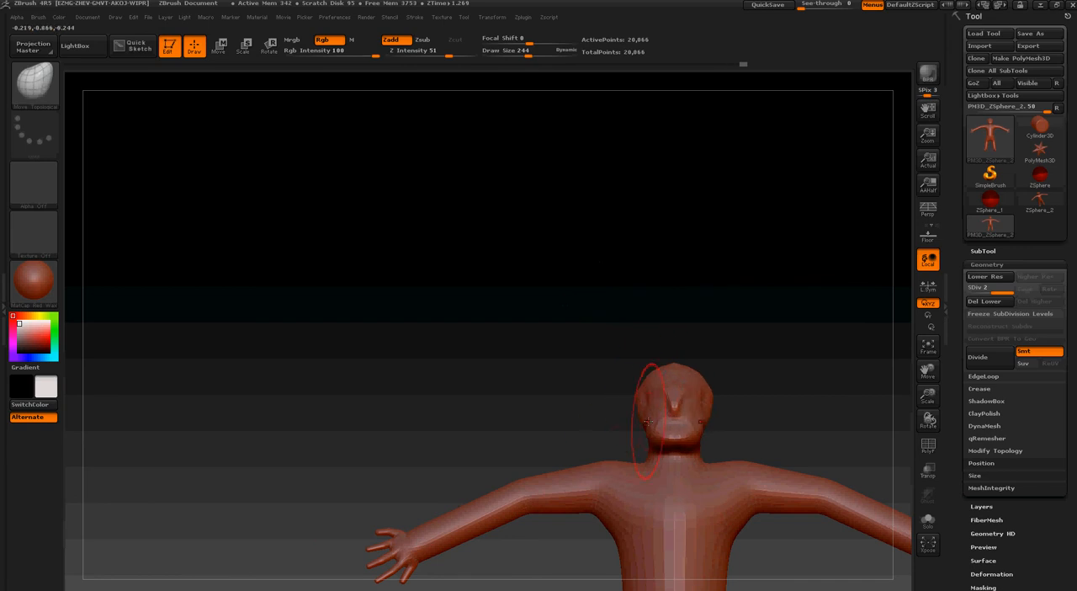
right_click_drag(644, 362, 656, 436, "ctrl")
left_click_drag(647, 430, 654, 429)
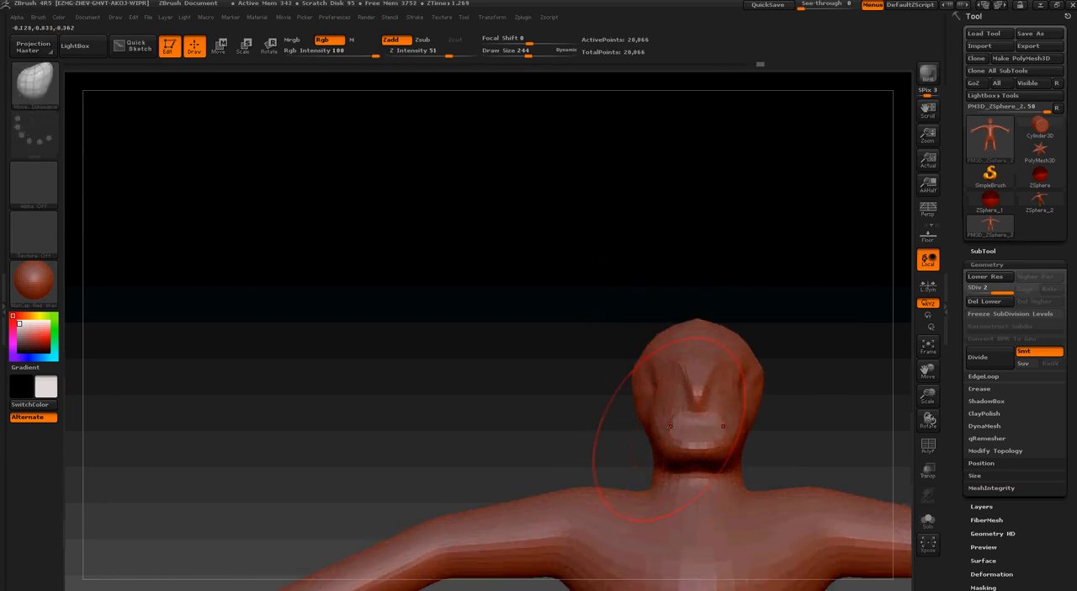
right_click_drag(629, 378, 631, 419, "ctrl")
mouse_move(631, 419)
right_mouse_down()
mouse_move(673, 395)
mouse_move(614, 399)
mouse_move(589, 362)
mouse_move(519, 385)
right_mouse_up()
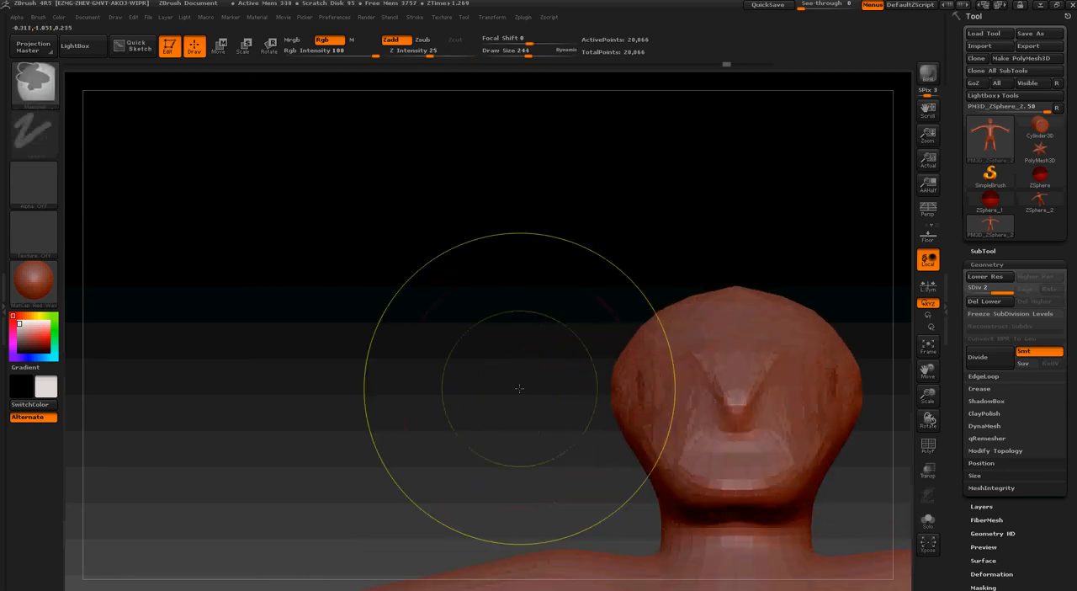
Undo the last changes to the sides of the head
key("ctrl+z")
key("ctrl+z")
key("ctrl+z")
key("ctrl+z")
key("ctrl+z")
Push both sides of the head inward with the Move Topological brush at a draw size of 244
key("s")
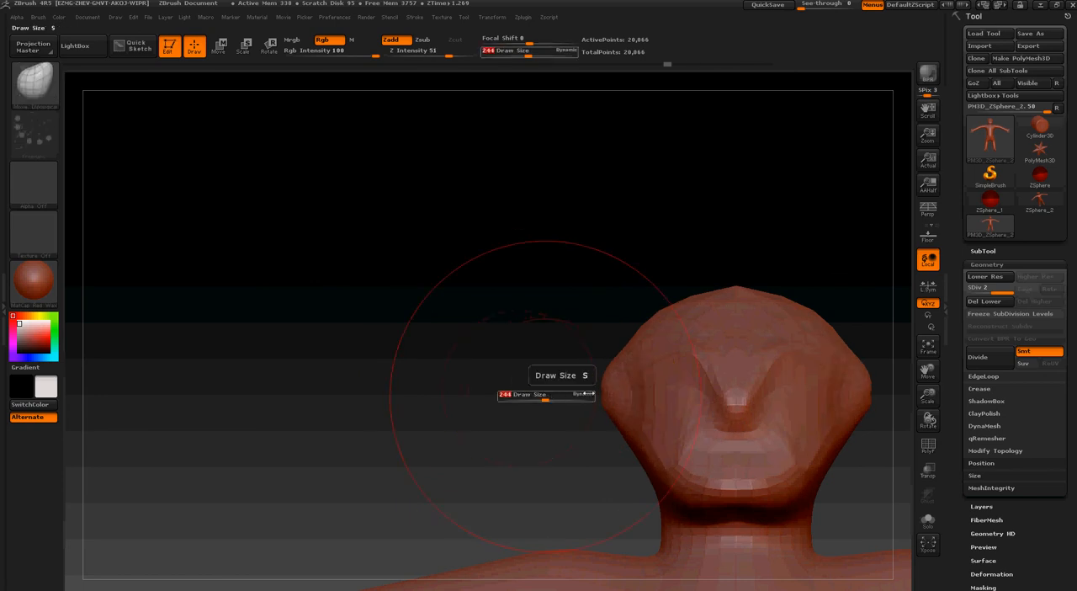
left_click_drag(604, 386, 621, 385)
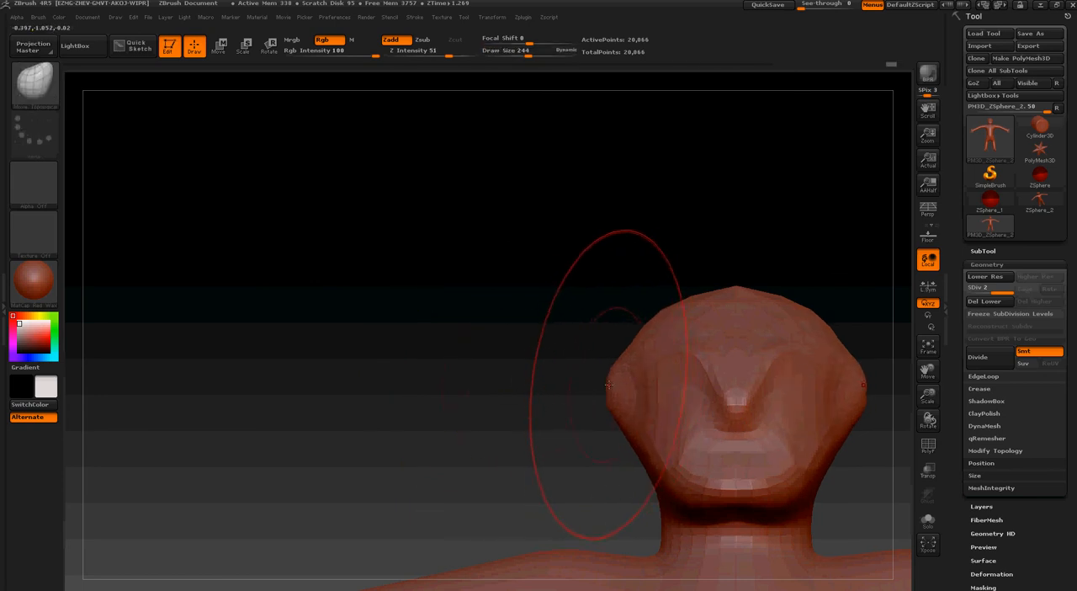
mouse_move(621, 385)
right_mouse_down()
mouse_move(696, 396)
mouse_move(682, 393)
right_mouse_up()
key("ctrl+z")
key("ctrl+z")
key("ctrl+z")
key("ctrl+z")
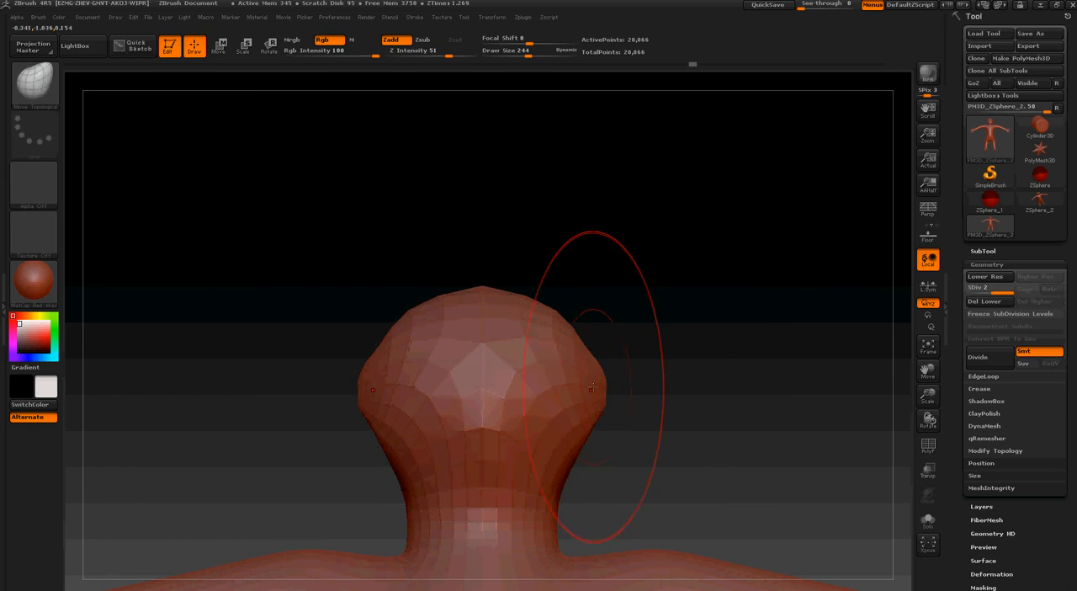
key("ctrl+shift+z")
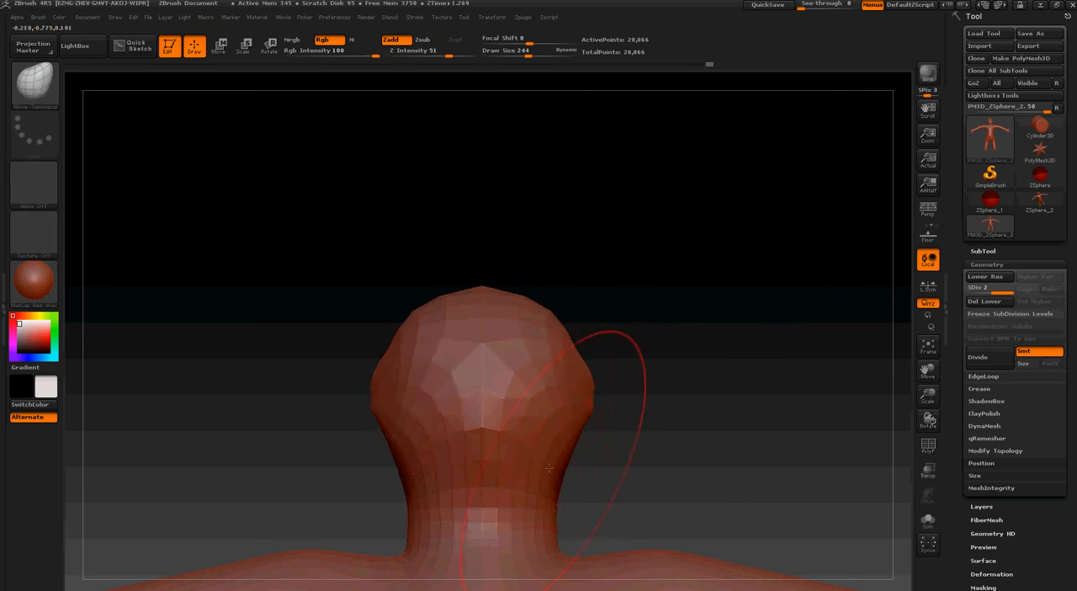
Set the draw size to 175 and reshape the sides of the neck and lower head from behind
type("s175")
key("Return")
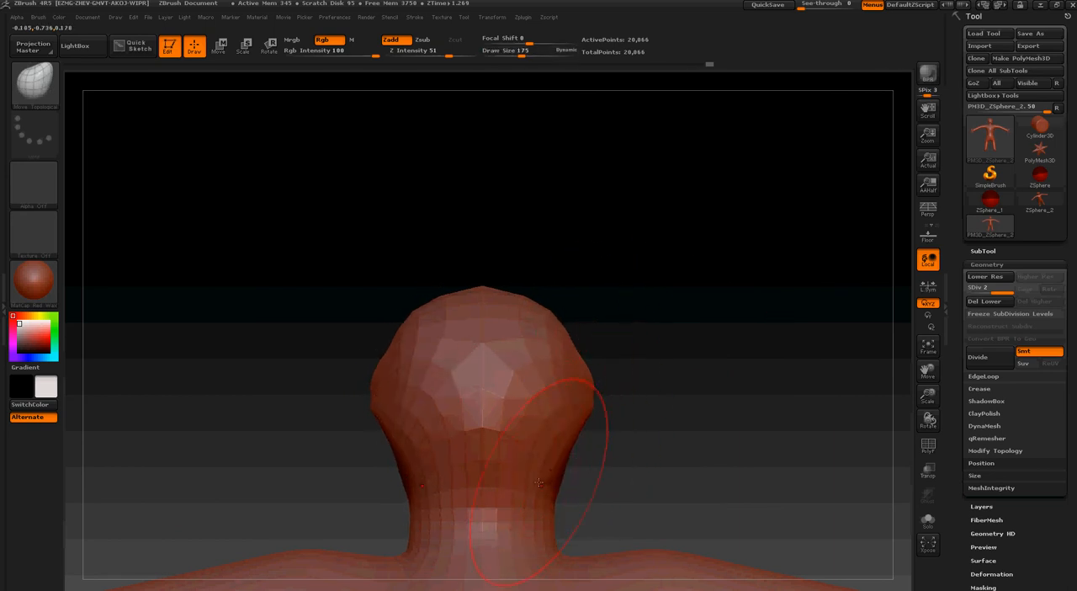
left_click_drag(539, 482, 555, 453)
left_click_drag(577, 416, 589, 425)
mouse_move(652, 438)
left_mouse_down()
mouse_move(510, 438)
mouse_move(729, 469)
left_mouse_up()
mouse_move(830, 444)
left_mouse_down()
mouse_move(813, 433)
mouse_move(849, 438)
mouse_move(860, 413)
mouse_move(841, 382)
mouse_move(760, 374)
mouse_move(521, 392)
left_mouse_up()
Set the draw size to 126 and smooth the protruding sides of the head from behind
key("s")
key("shift")
key("shift")
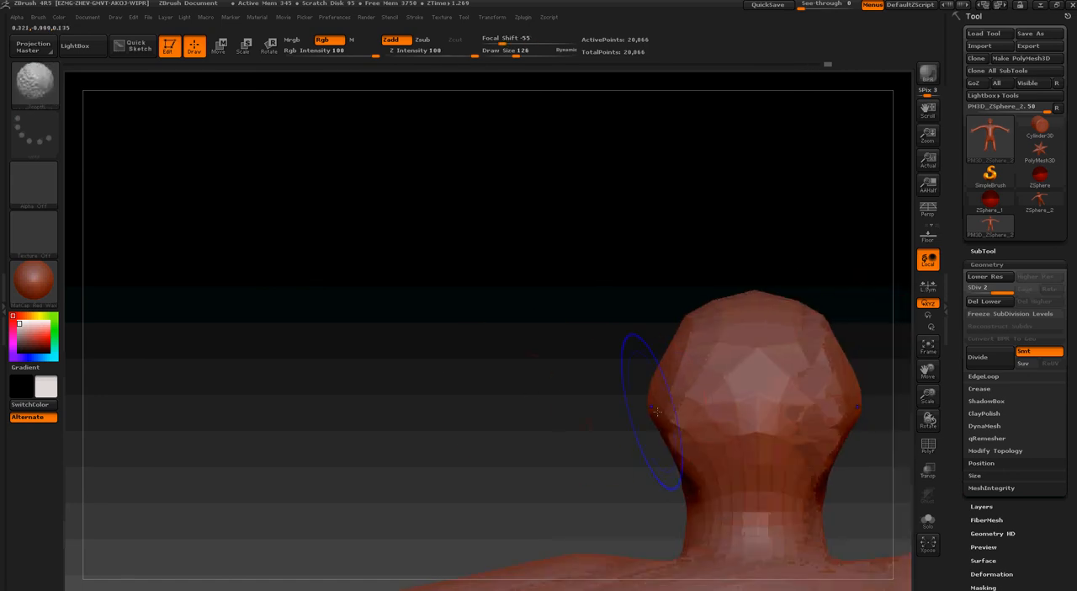
mouse_move(657, 411)
left_mouse_down("shift")
mouse_move(690, 414)
mouse_move(675, 413)
left_mouse_up("shift")
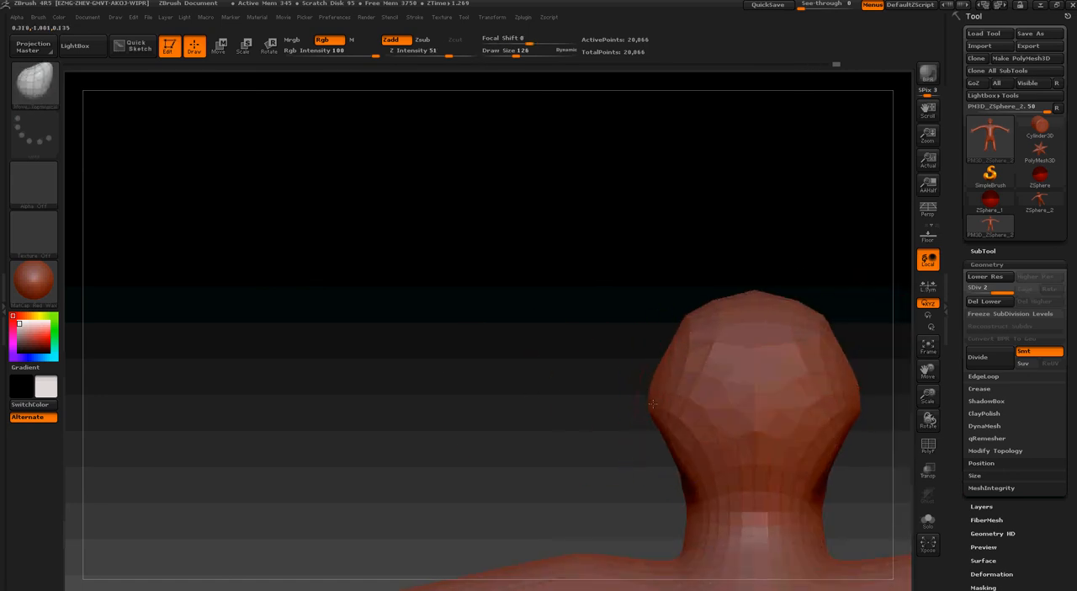
Set the draw size to 257 and push the chin and throat inward in side profile
left_click_drag(544, 450, 675, 500)
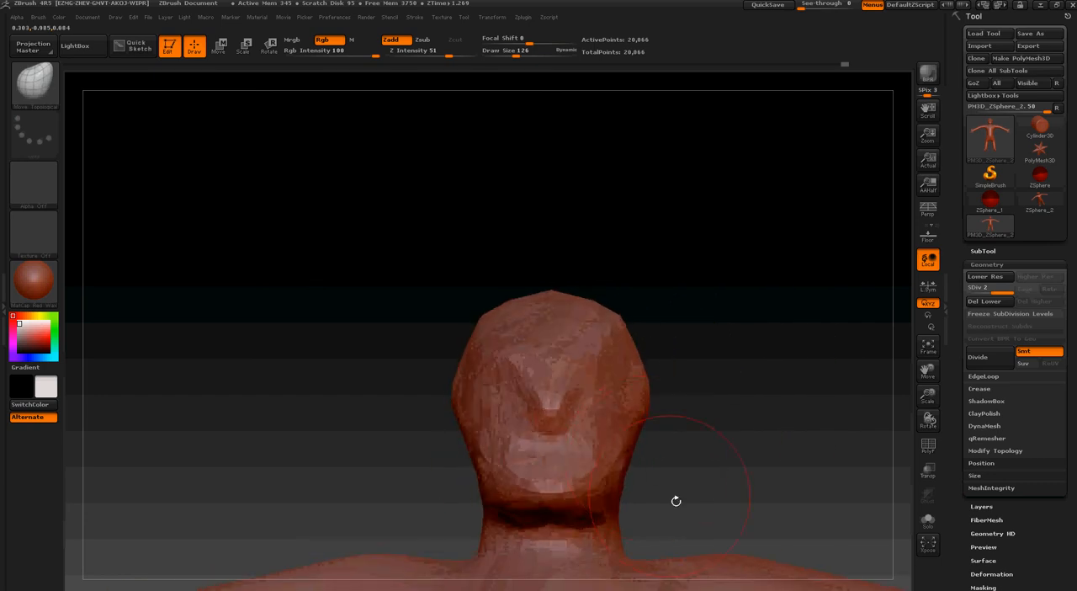
right_click_drag(676, 500, 685, 295, "ctrl")
mouse_move(685, 296)
left_mouse_down()
mouse_move(713, 328)
mouse_move(740, 413)
mouse_move(705, 431)
left_mouse_up()
key("s")
mouse_move(717, 421)
right_mouse_down("ctrl")
mouse_move(749, 447)
mouse_move(796, 520)
right_mouse_up("ctrl")
left_click_drag(706, 381, 699, 379)
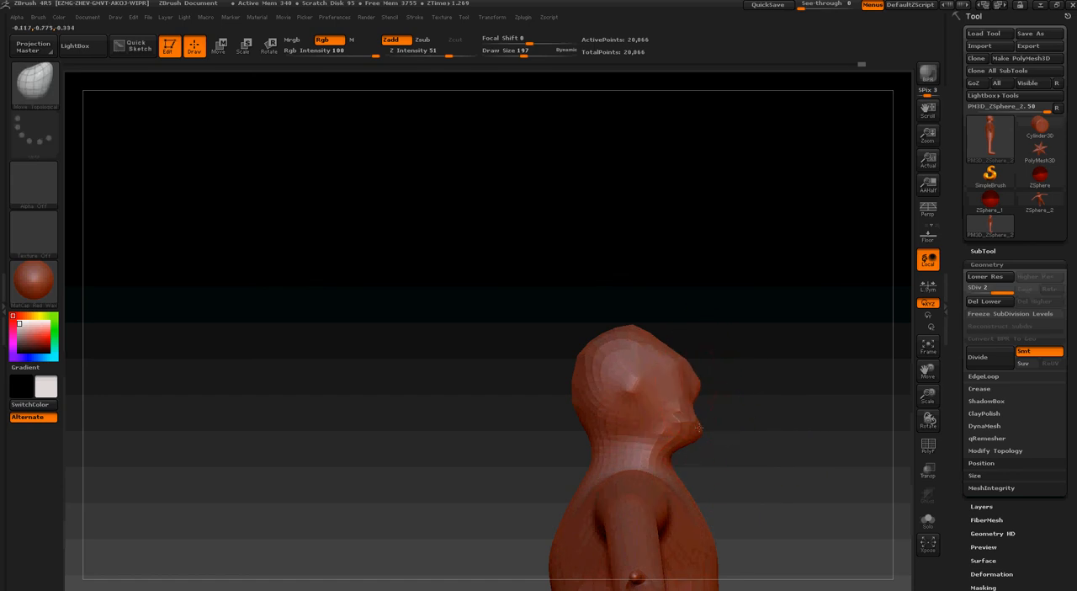
key("s")
left_click(668, 457)
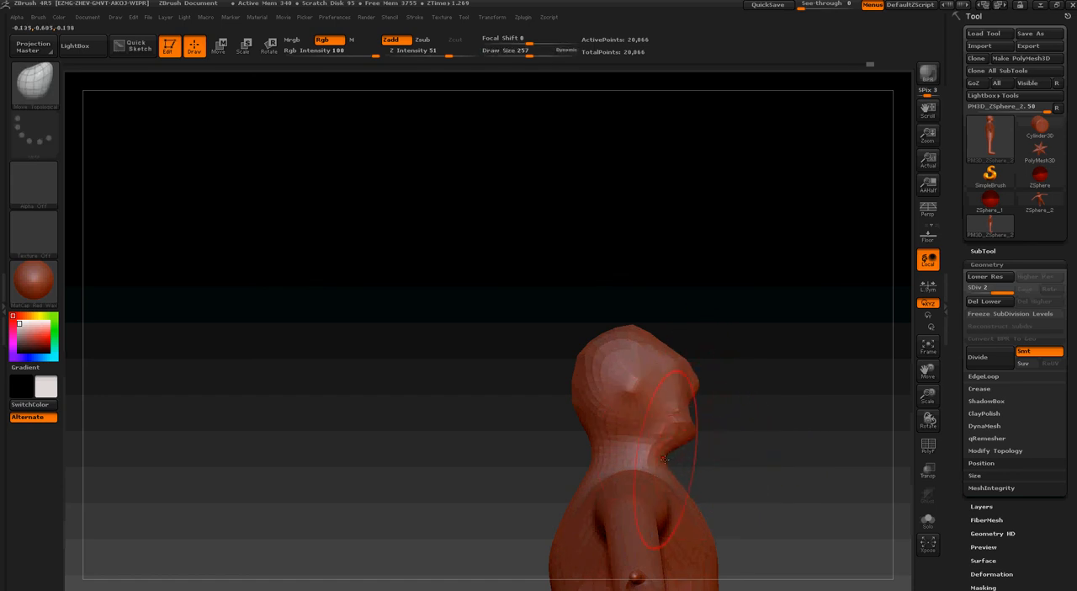
left_click_drag(664, 458, 660, 459)
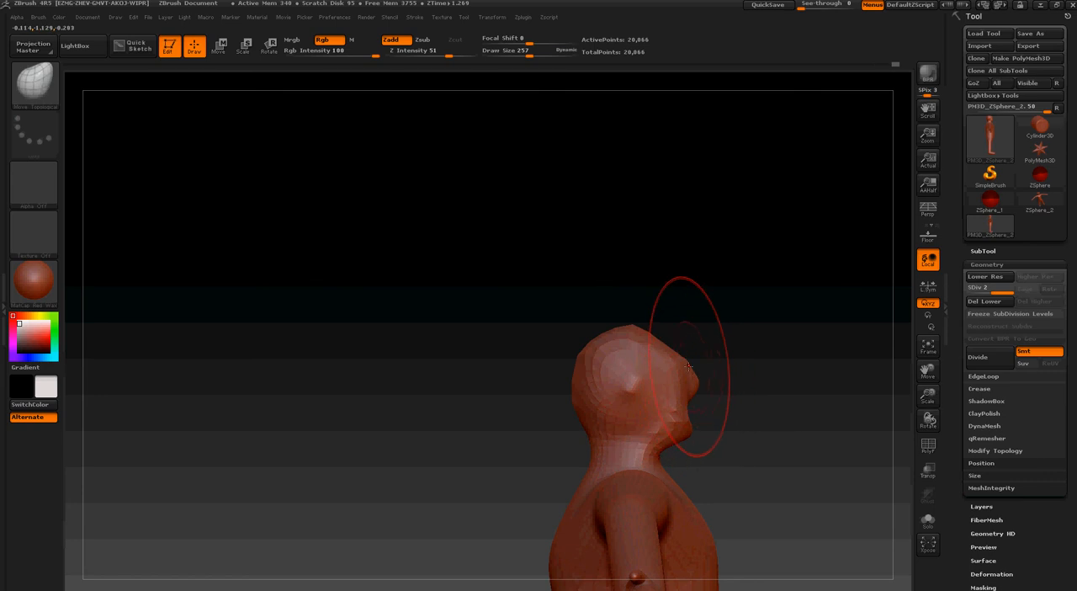
Round the crown and forehead in side profile, reducing the draw size to 160
mouse_move(632, 328)
left_mouse_down()
mouse_move(663, 340)
mouse_move(656, 331)
left_mouse_up()
key("s")
left_click(659, 339)
key("s")
key("s")
key("s")
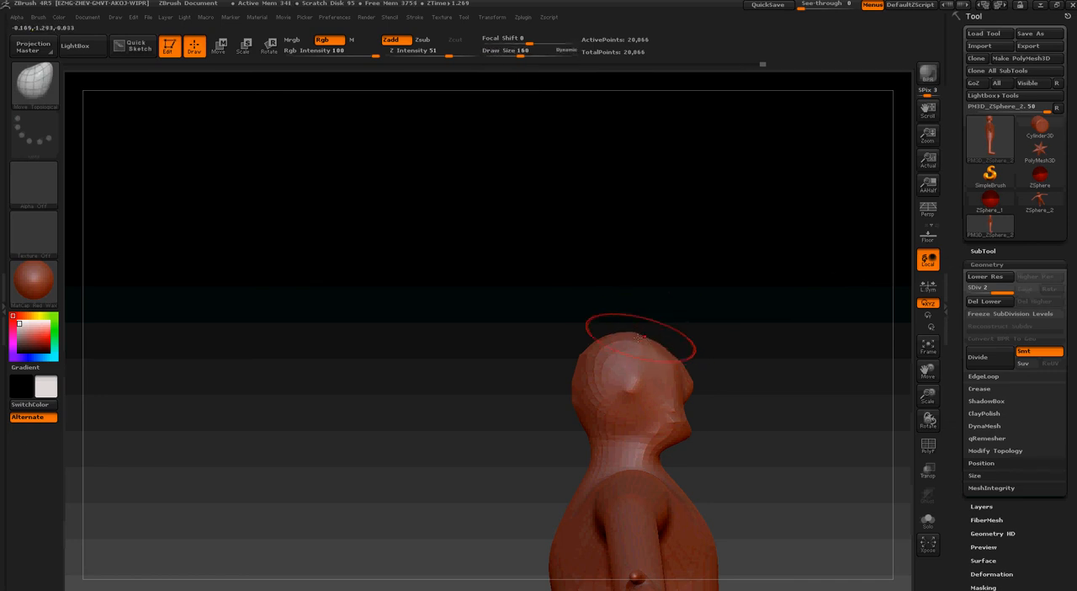
Set the draw size to 226 and shape the chest and back of the torso in side profile
mouse_move(555, 385)
left_mouse_down()
mouse_move(769, 428)
mouse_move(725, 222)
left_mouse_up()
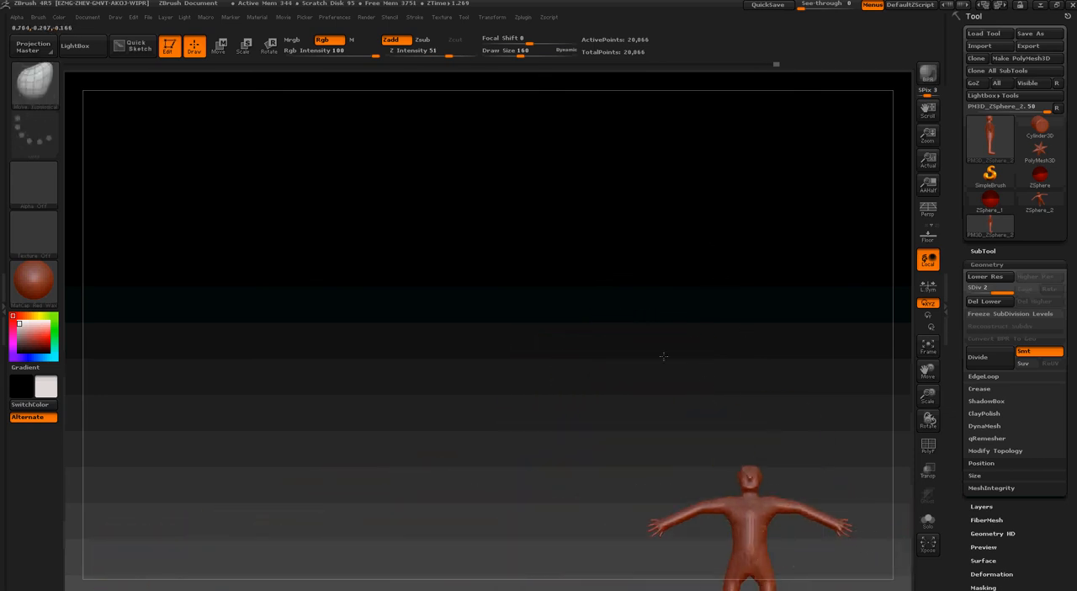
mouse_move(664, 356)
left_mouse_down("alt")
mouse_move(518, 197)
mouse_move(580, 203)
mouse_move(531, 194)
mouse_move(481, 202)
mouse_move(520, 336)
left_mouse_up("alt")
key("s")
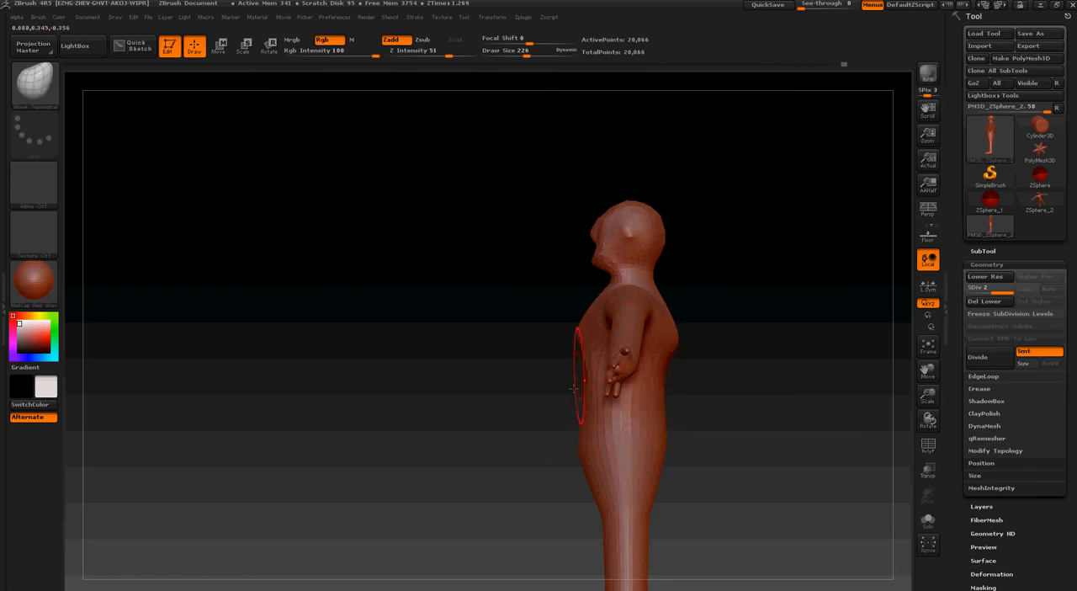
left_click_drag(514, 406, 567, 409)
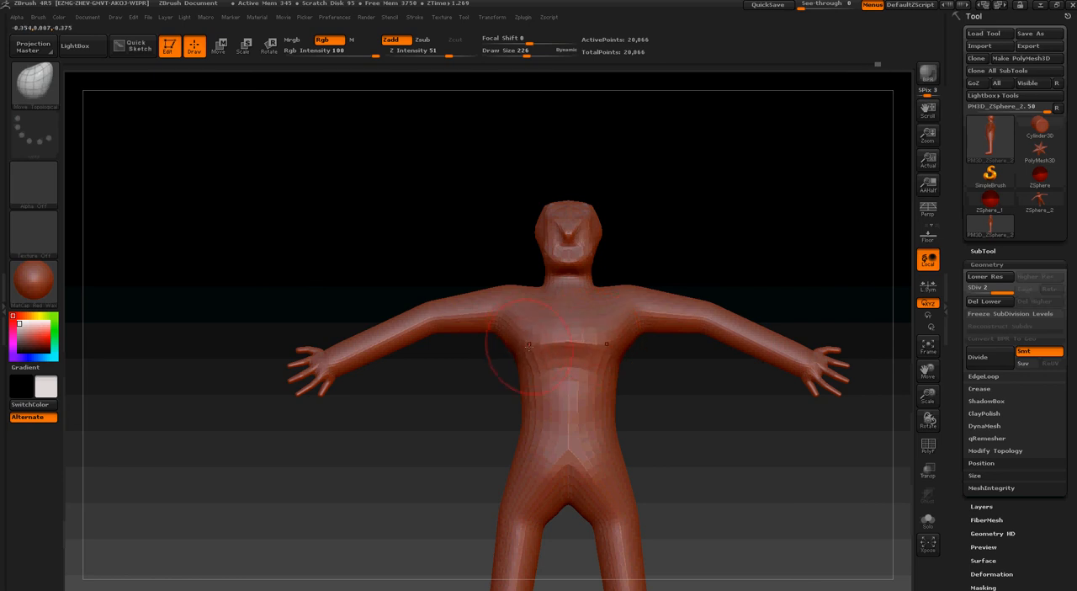
mouse_move(504, 368)
left_mouse_down()
mouse_move(728, 321)
mouse_move(757, 304)
mouse_move(473, 291)
left_mouse_up()
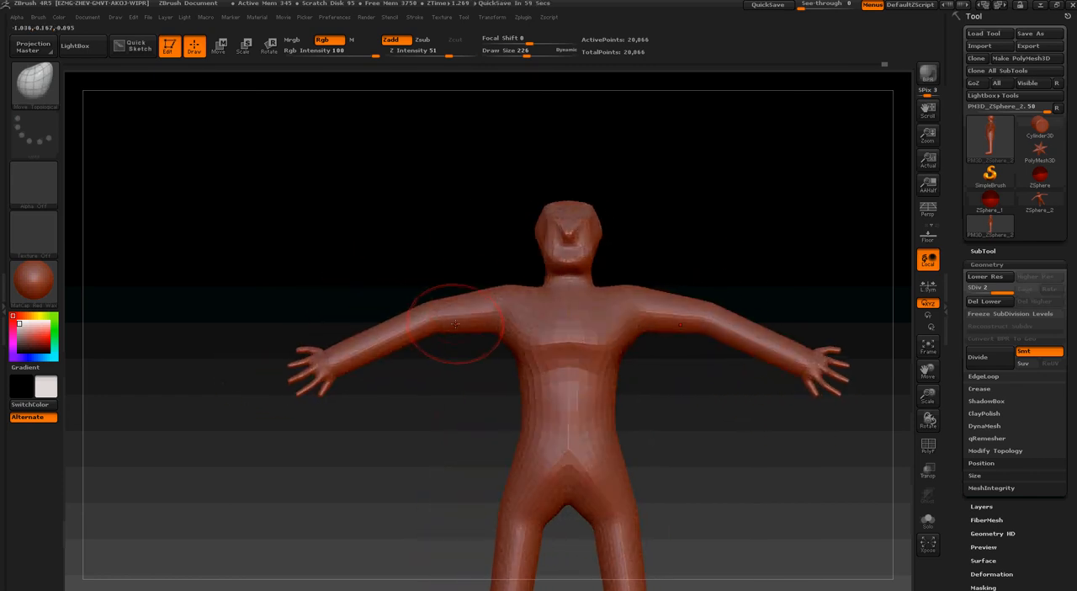
key("shift+f")
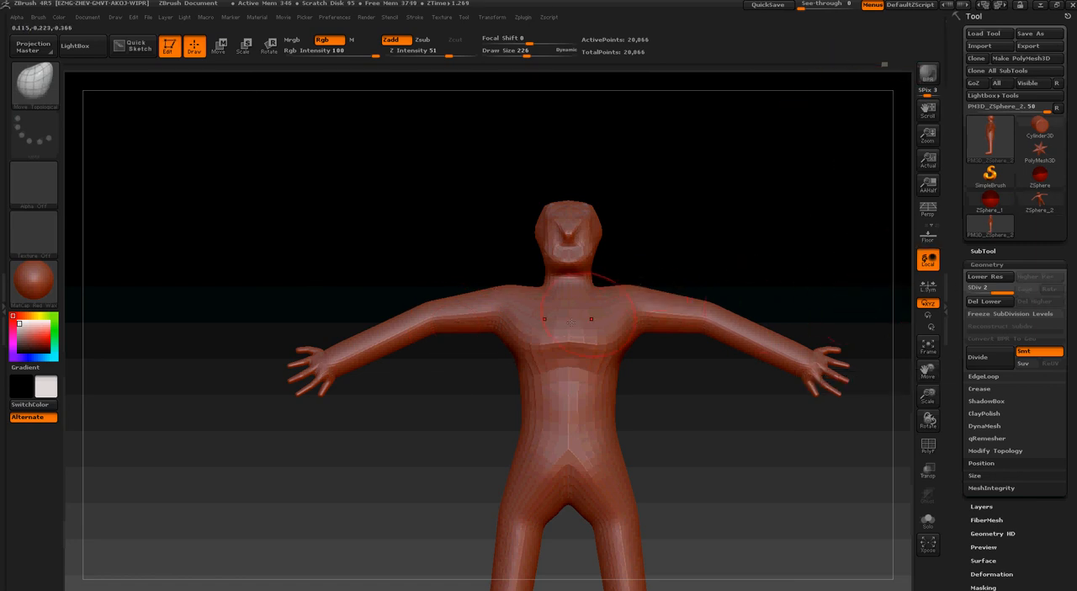